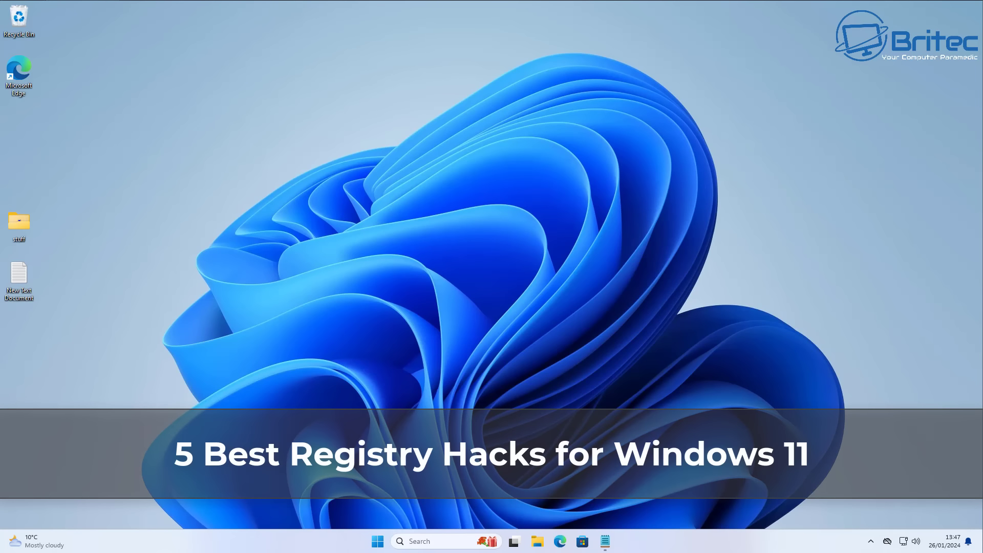
Search the Start menu for 'photo viewer', which returns the Photos app as best match
click(378, 543)
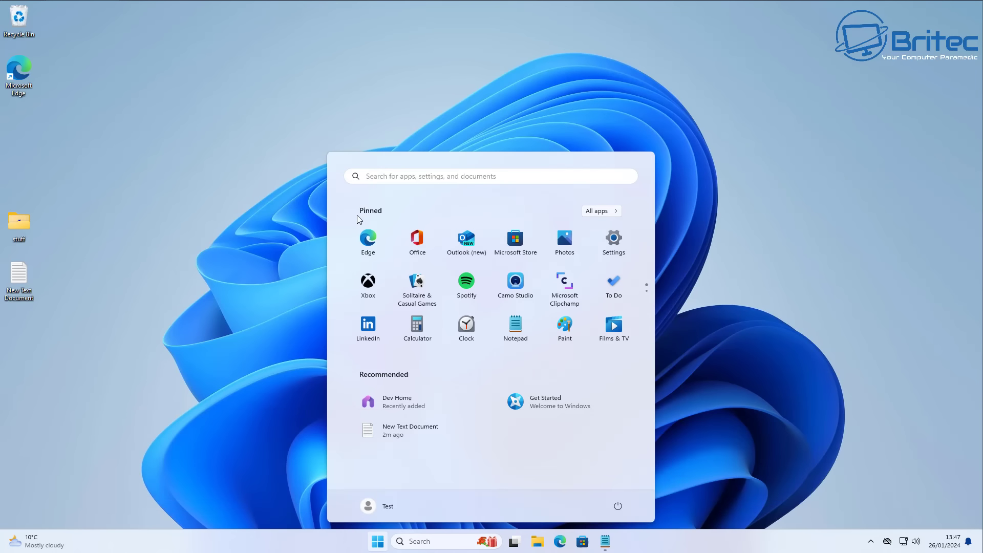
click(369, 175)
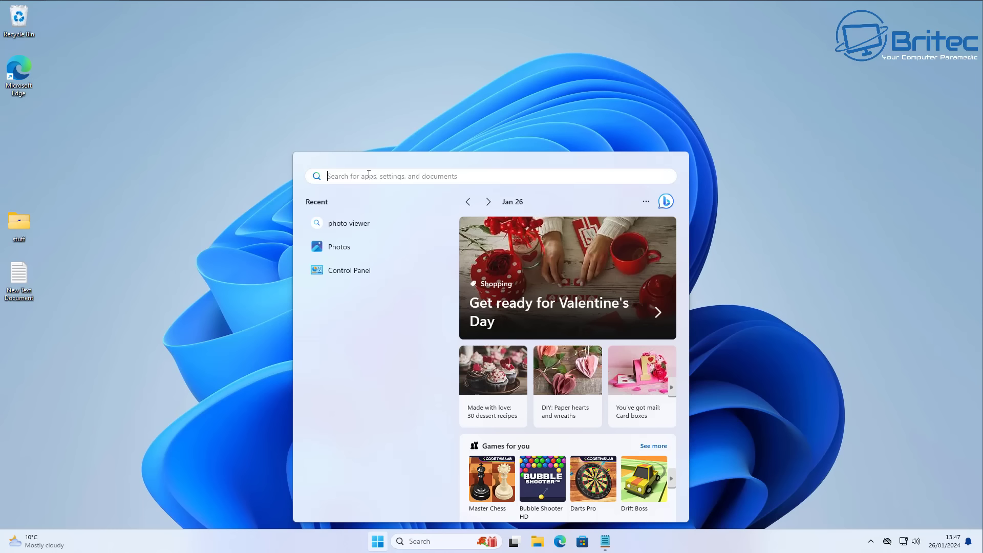
text(photos)
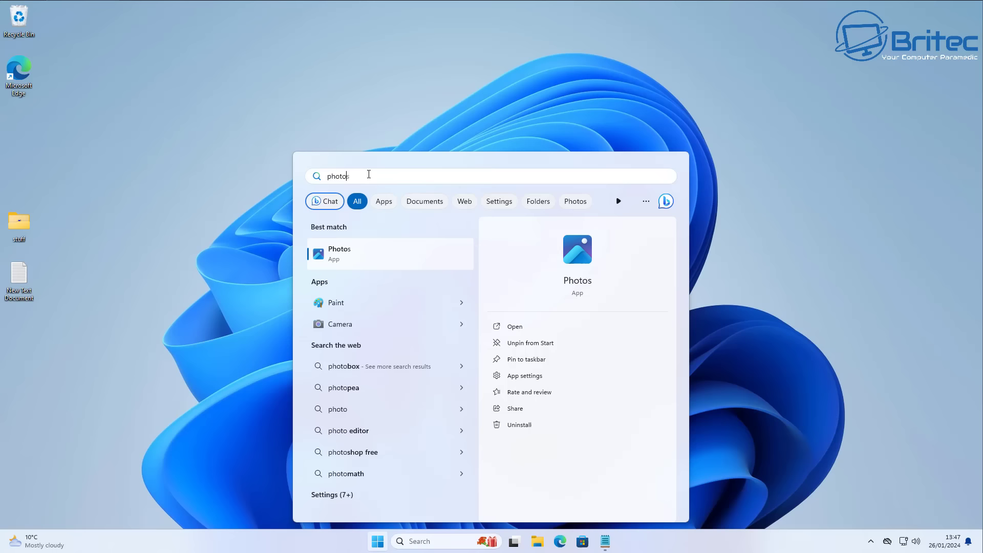
key(BackSpace)
text(viewer)
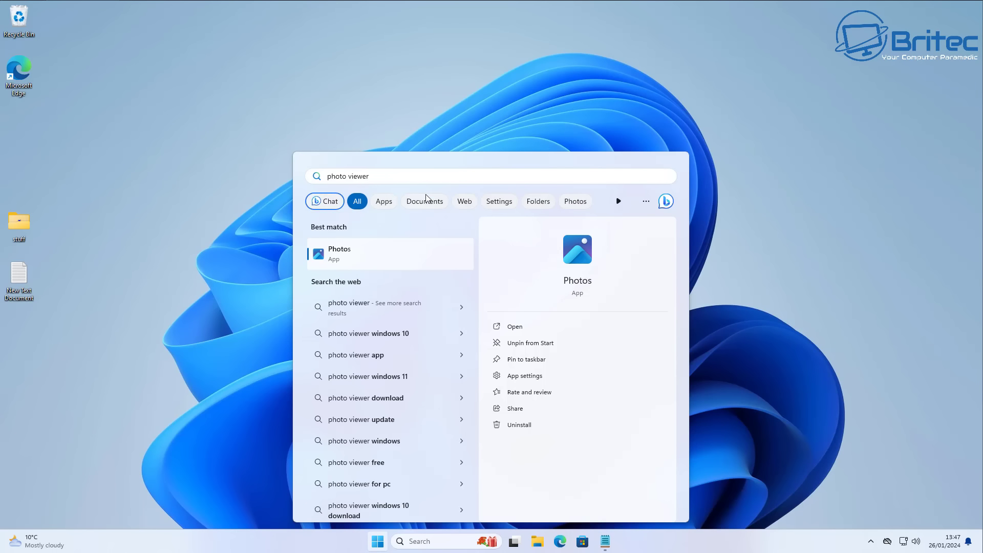
Open the Photos app, dismiss the OneDrive backup popup, then close Photos again
click(338, 254)
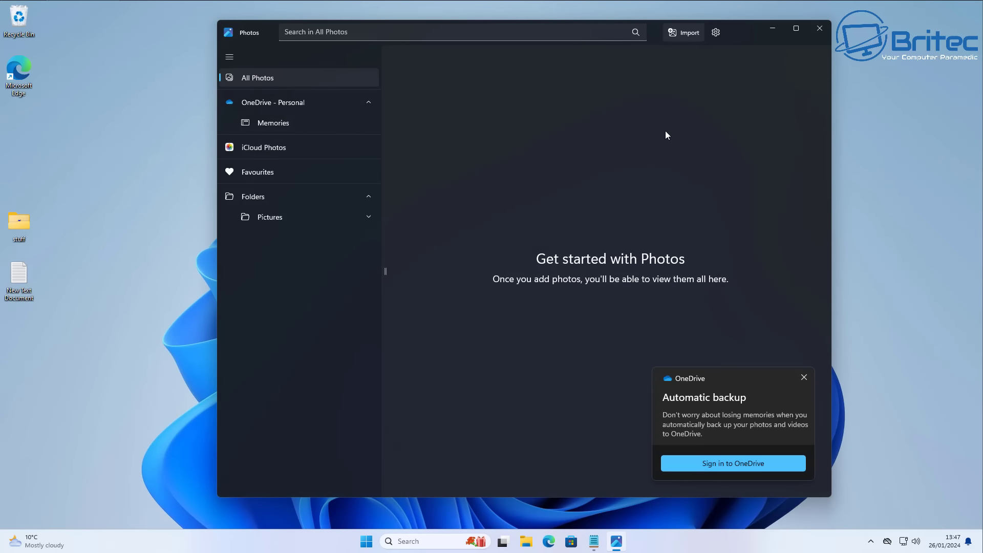
click(804, 378)
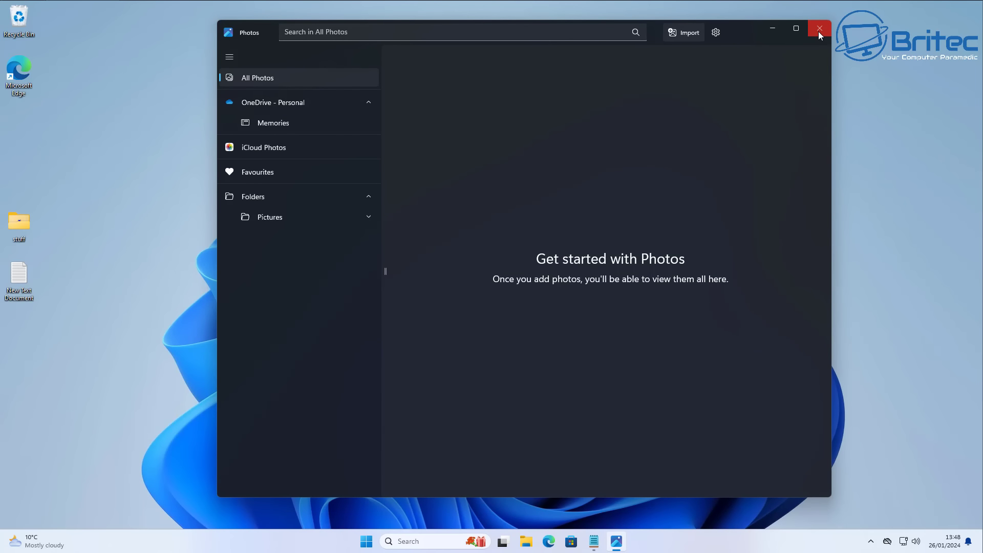
drag(727, 32, 688, 44)
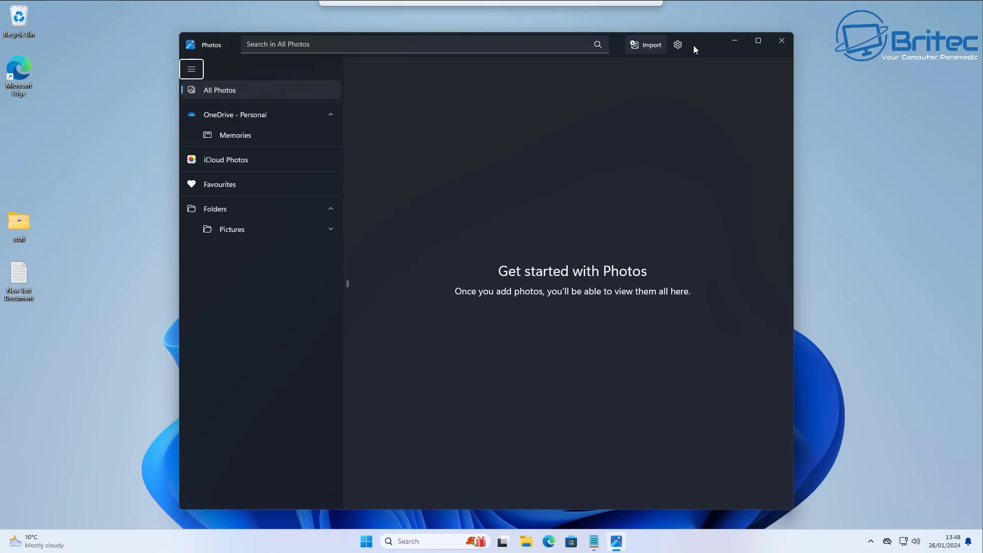
click(778, 43)
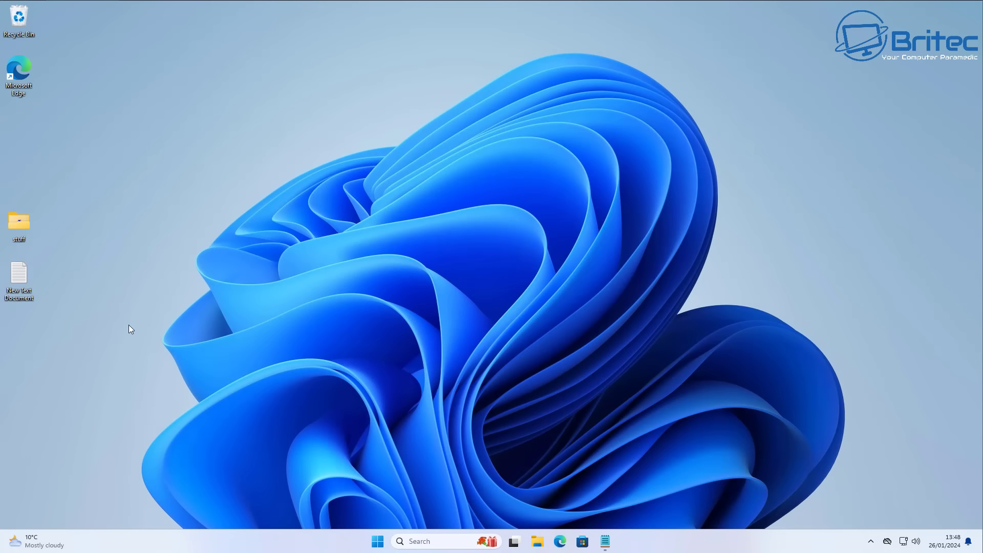
Bring up the New Text Document in Notepad and review its PhotoViewer registry entries
click(606, 542)
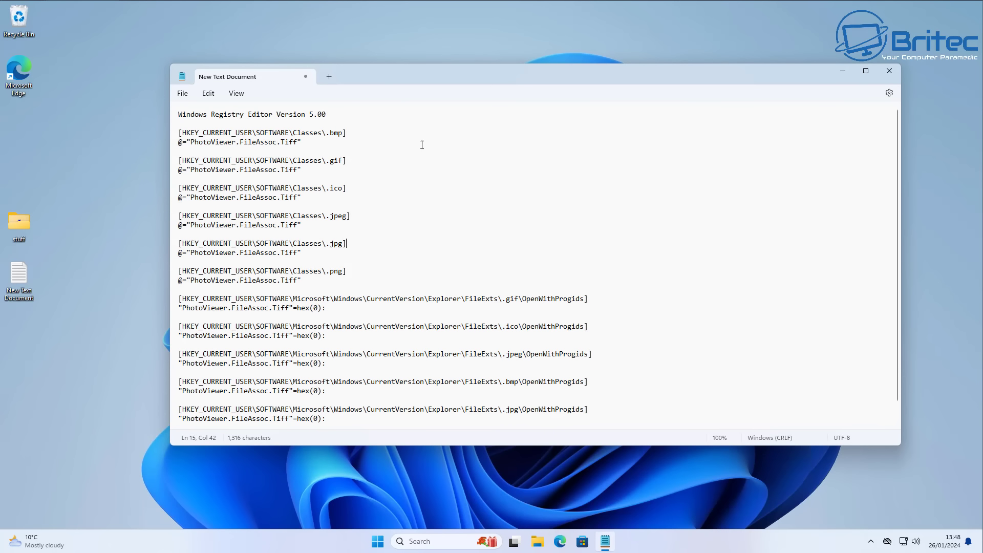
scroll(423, 169, down, 1)
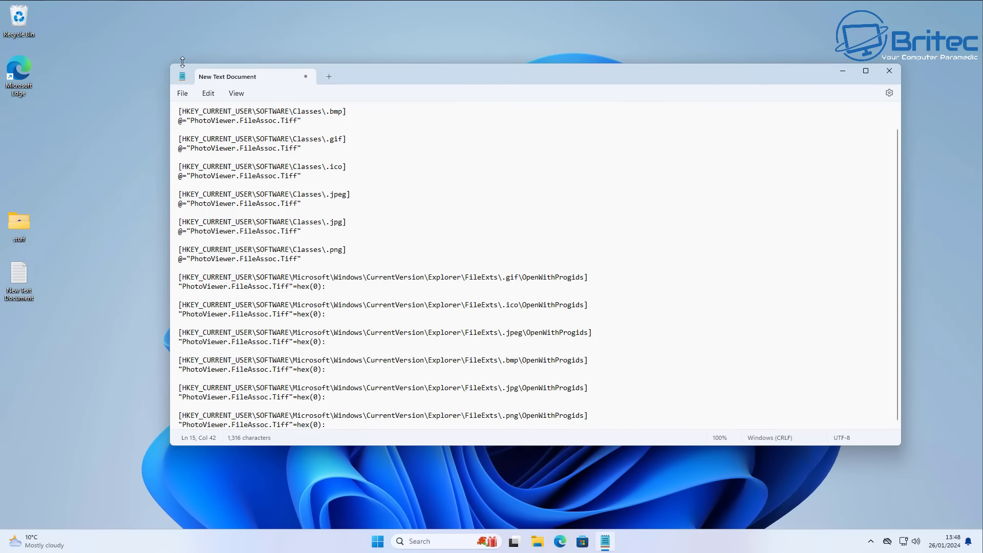
click(190, 94)
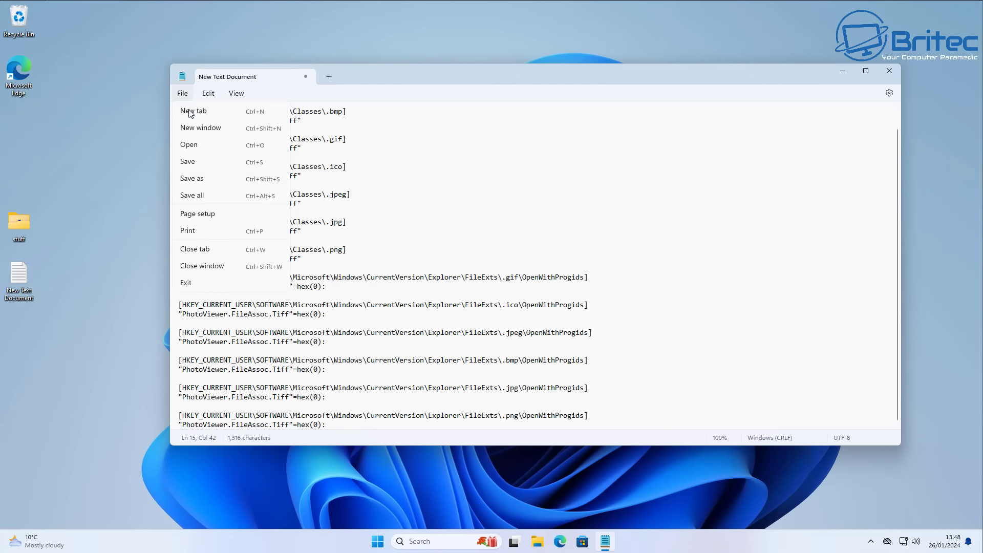
Save the text to the Desktop as Windows-Photo-Viewer.reg with file type All files
click(204, 178)
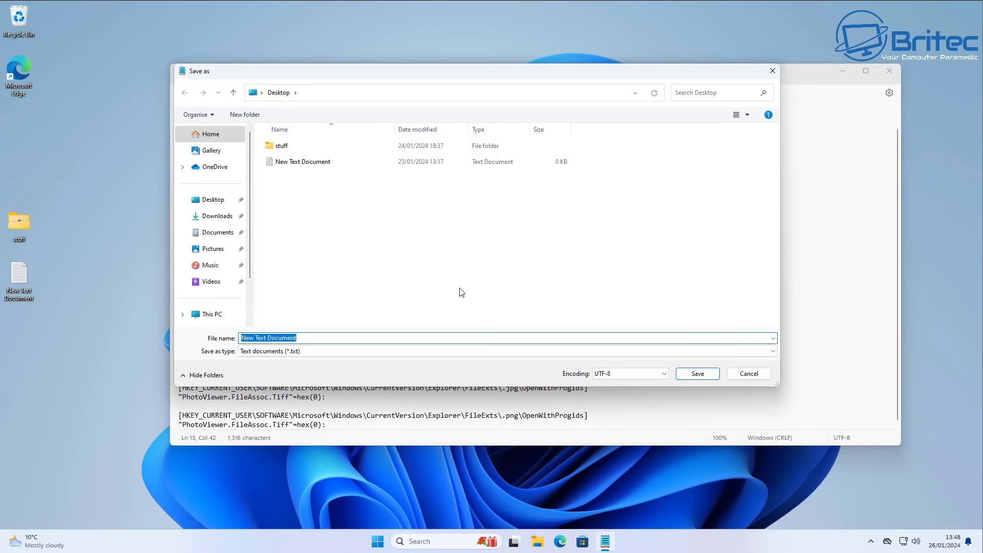
drag(394, 75, 385, 98)
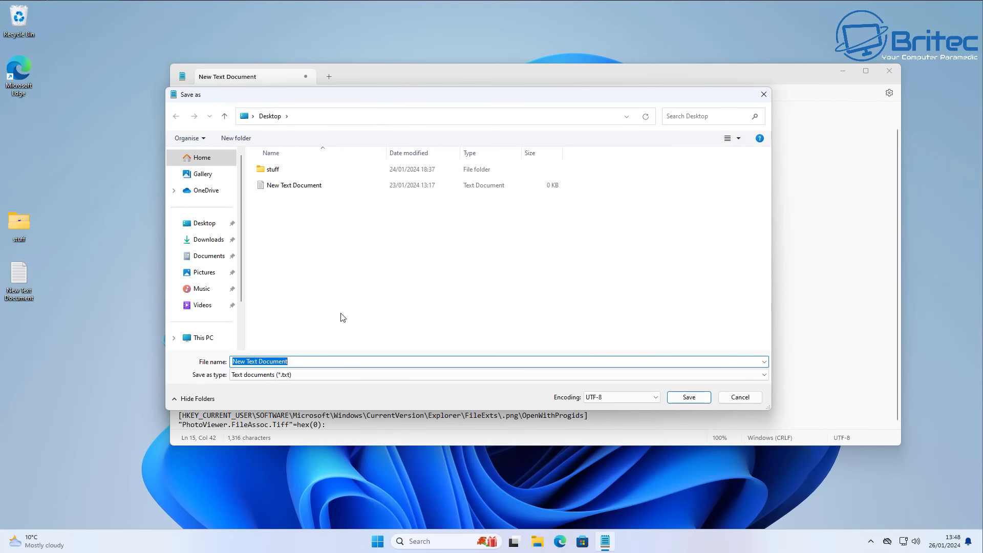
click(296, 378)
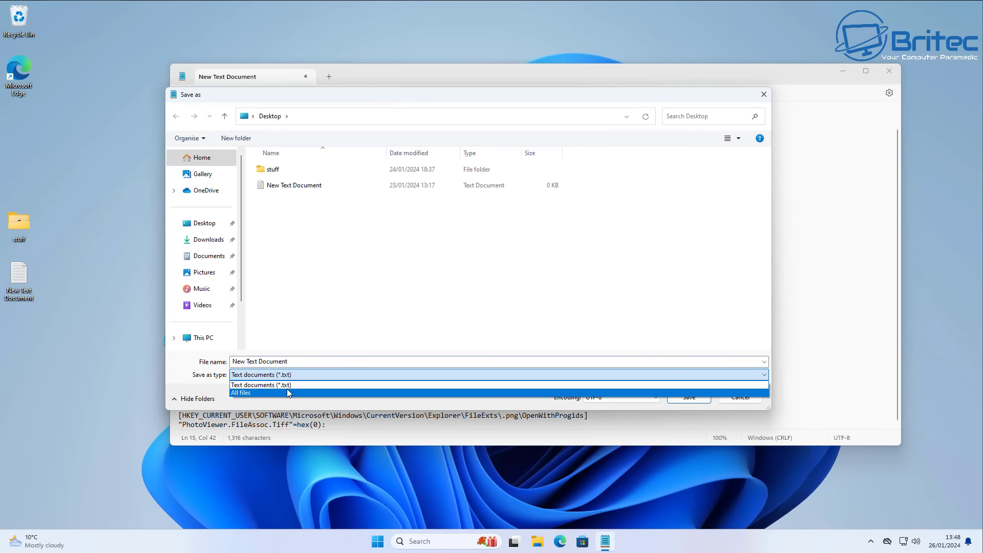
click(286, 388)
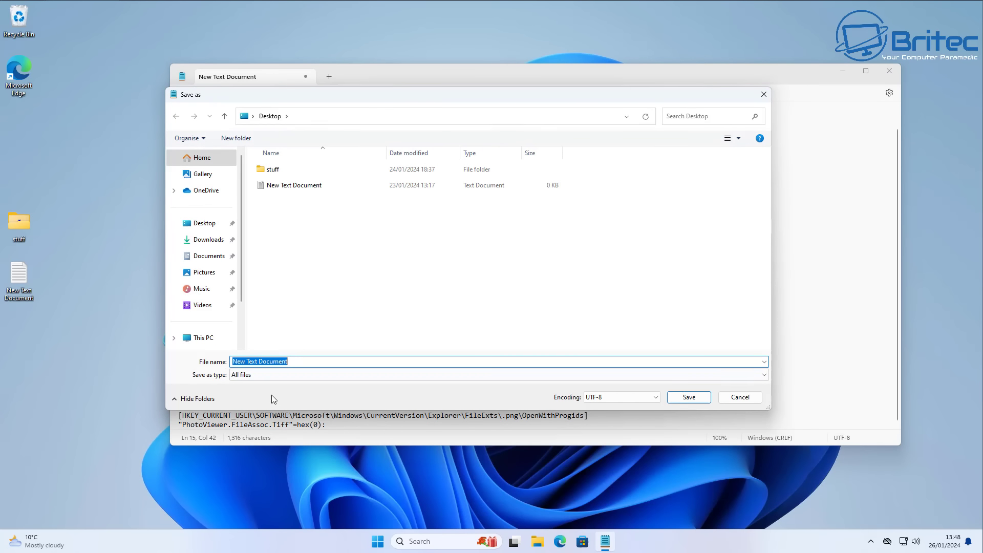
text(Wind)
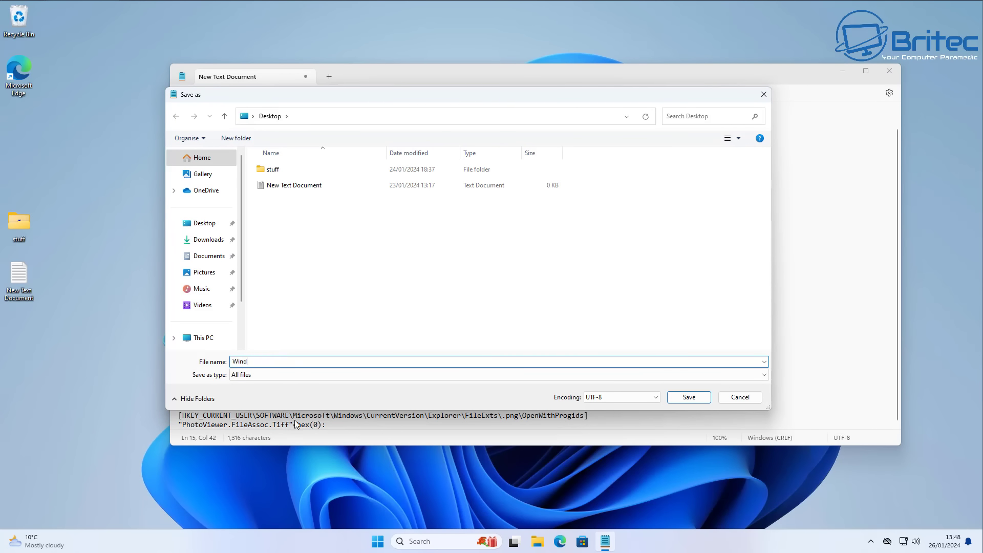
text(ows-Photo-Viewer)
text(.)
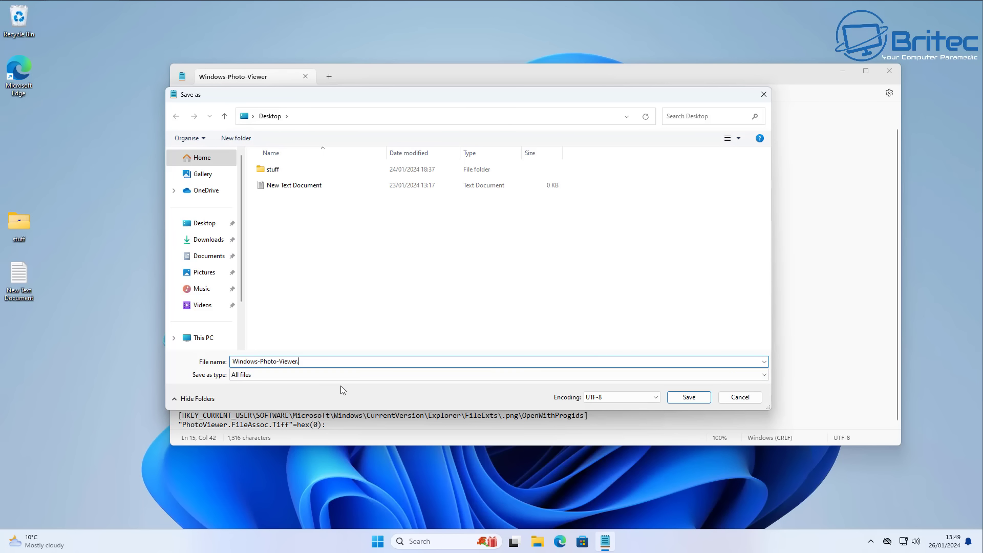
text(reg)
click(689, 397)
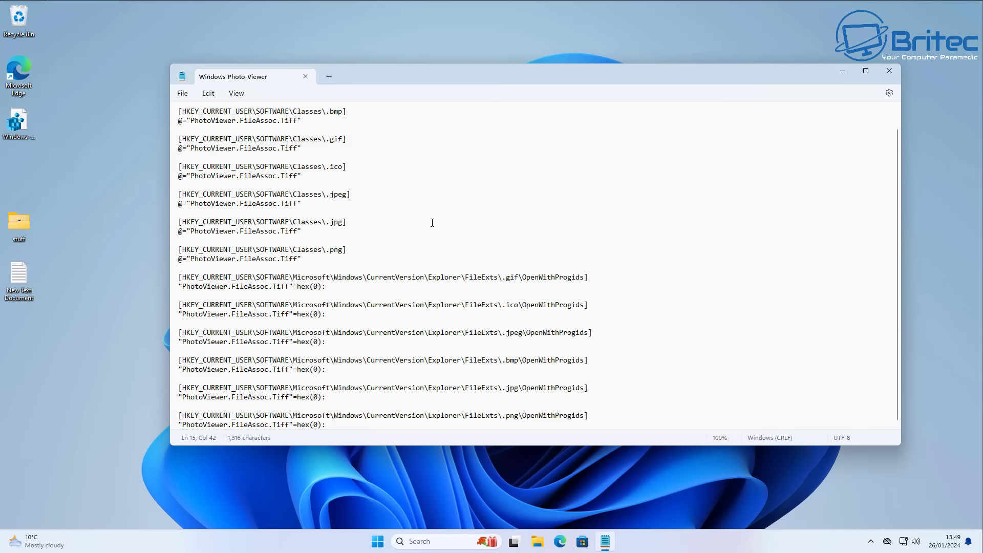
Close Notepad and move the Windows-Photo-Viewer.reg icon to the middle of the desktop
click(889, 70)
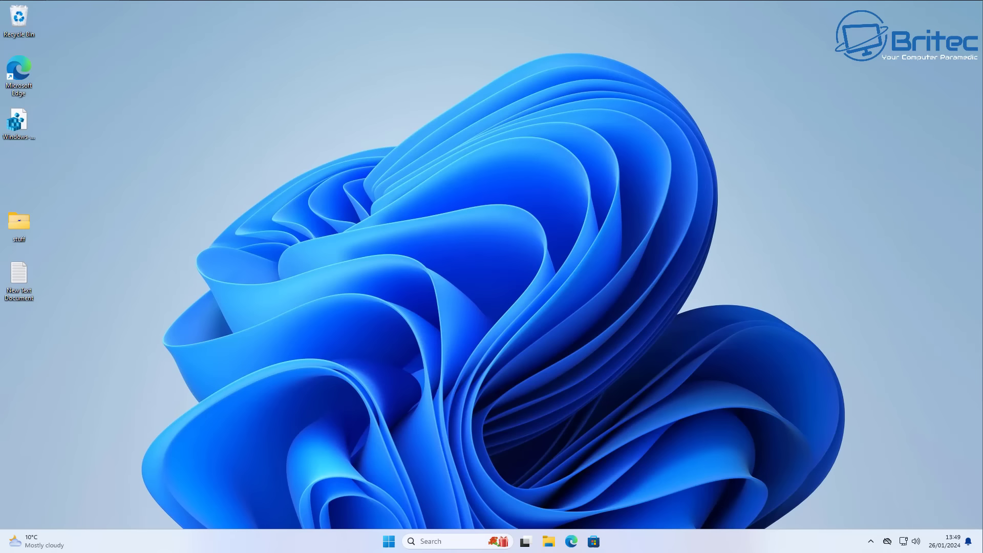
drag(22, 125, 382, 191)
drag(447, 188, 446, 182)
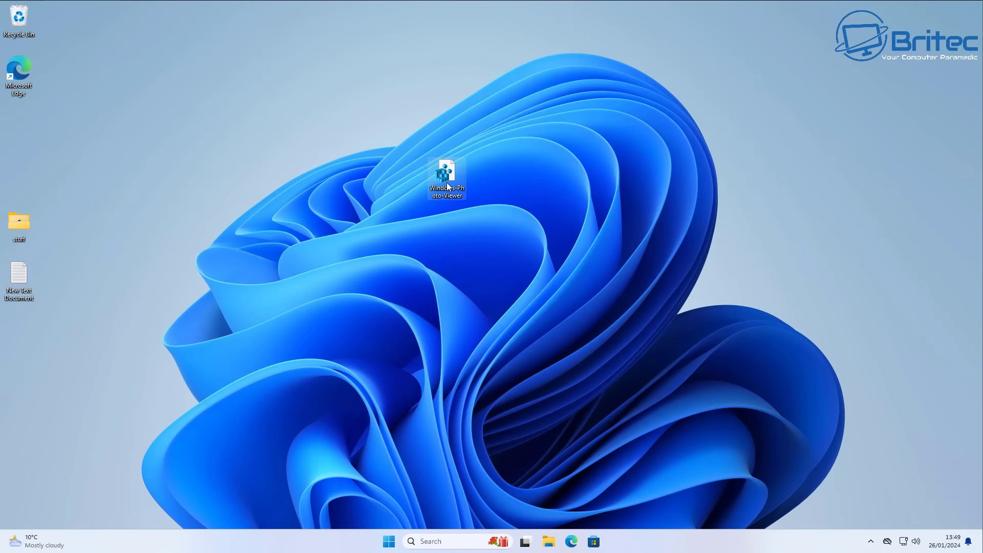
Merge Windows-Photo-Viewer.reg into the registry, approving UAC and the confirmation prompts
double_click(445, 181)
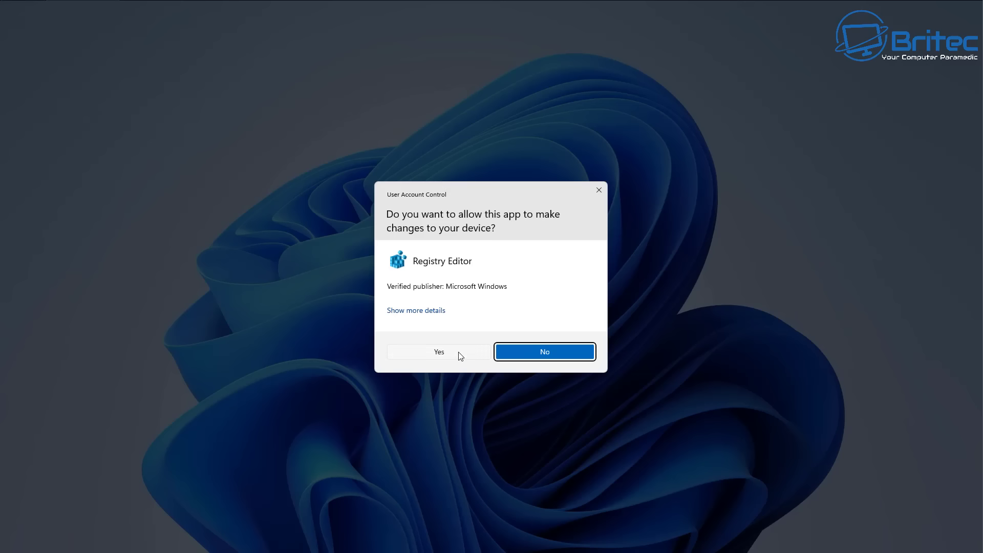
click(458, 352)
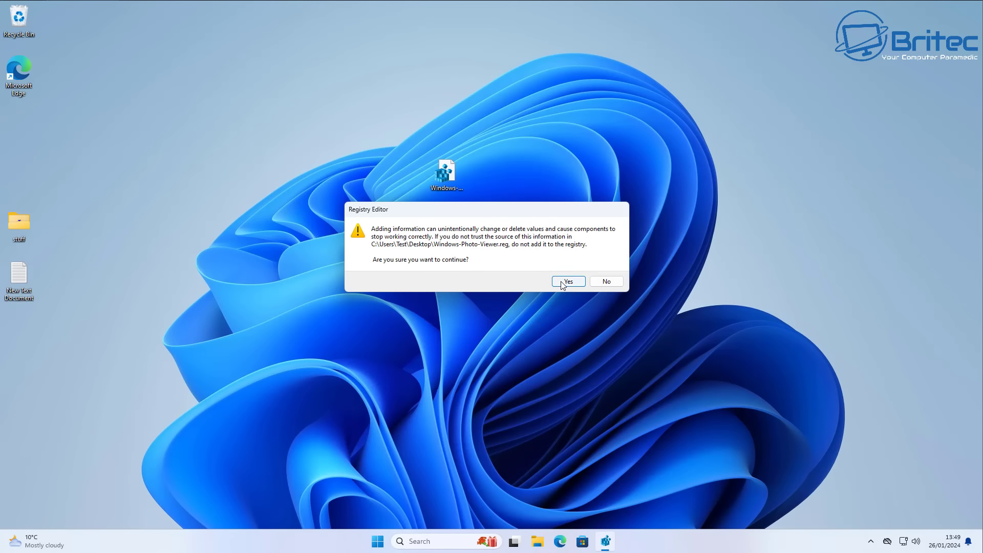
click(561, 280)
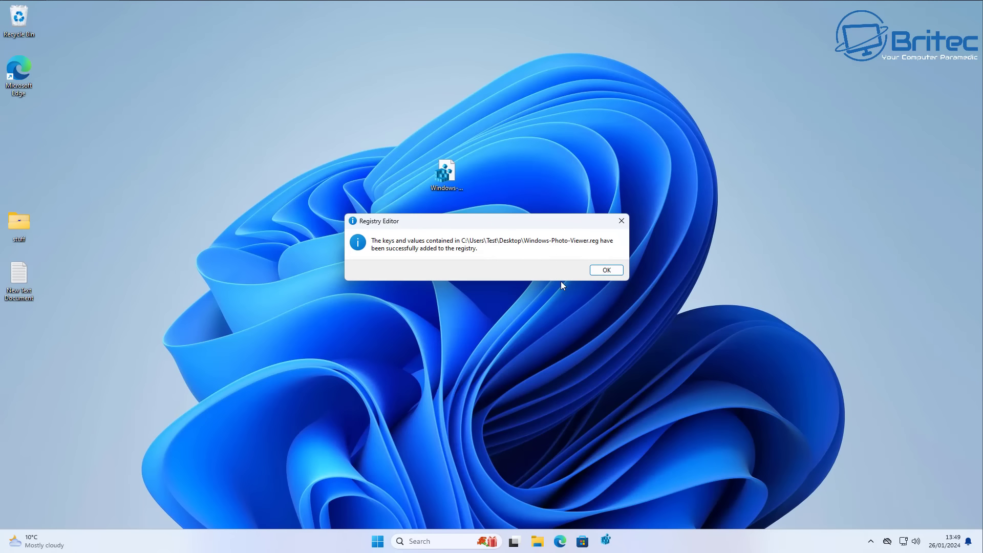
click(602, 272)
click(561, 346)
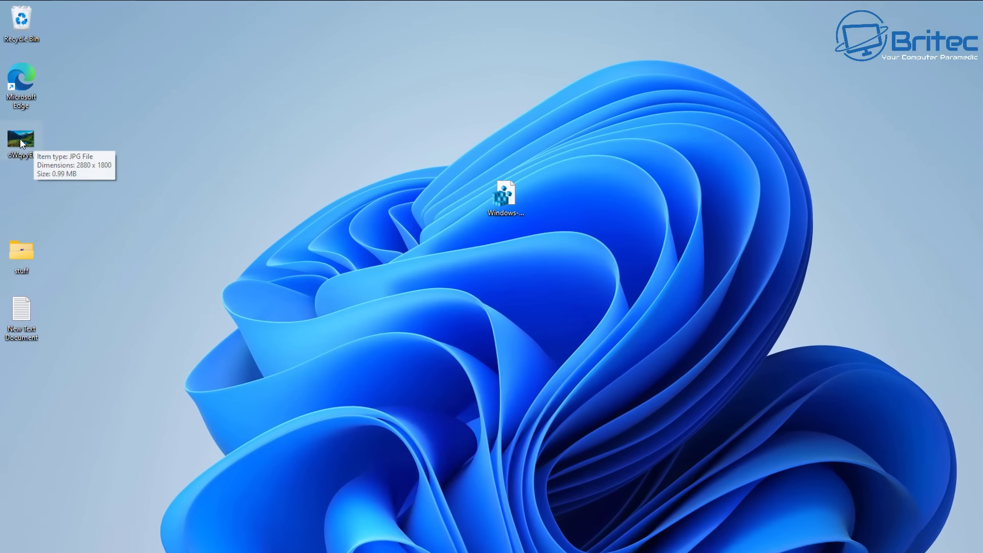
Open the 6WqvyEl image with Windows Photo Viewer, then close the viewer
right_click(17, 124)
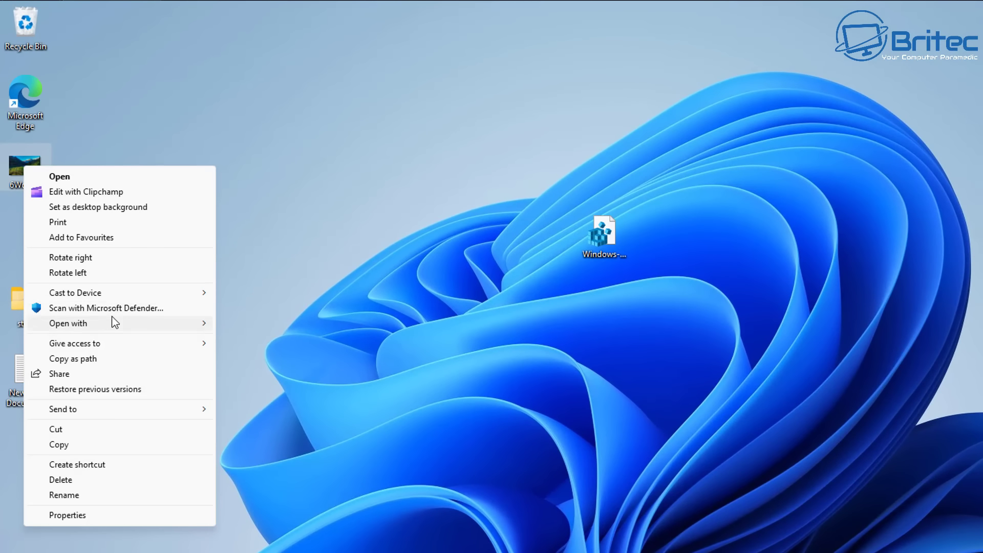
mouse_move(116, 323)
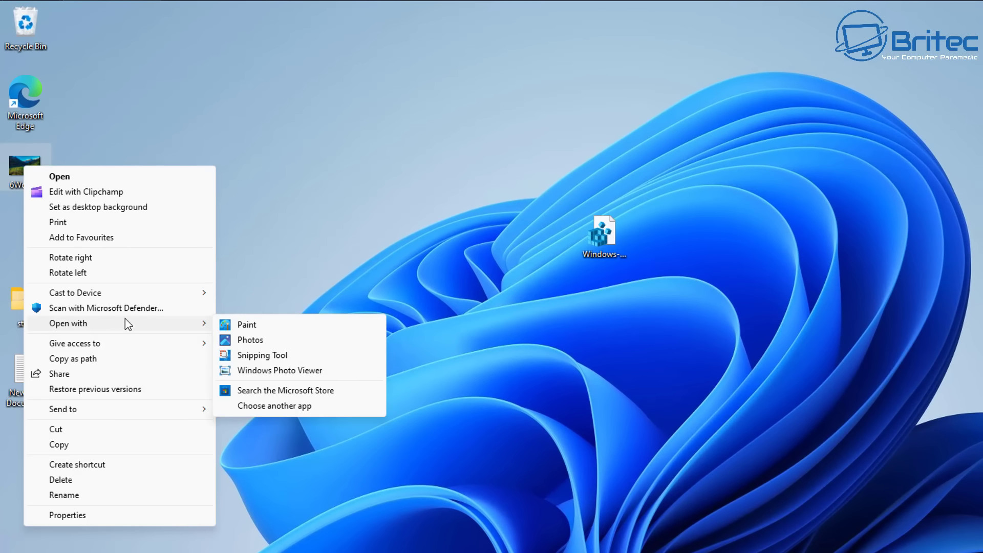
click(287, 373)
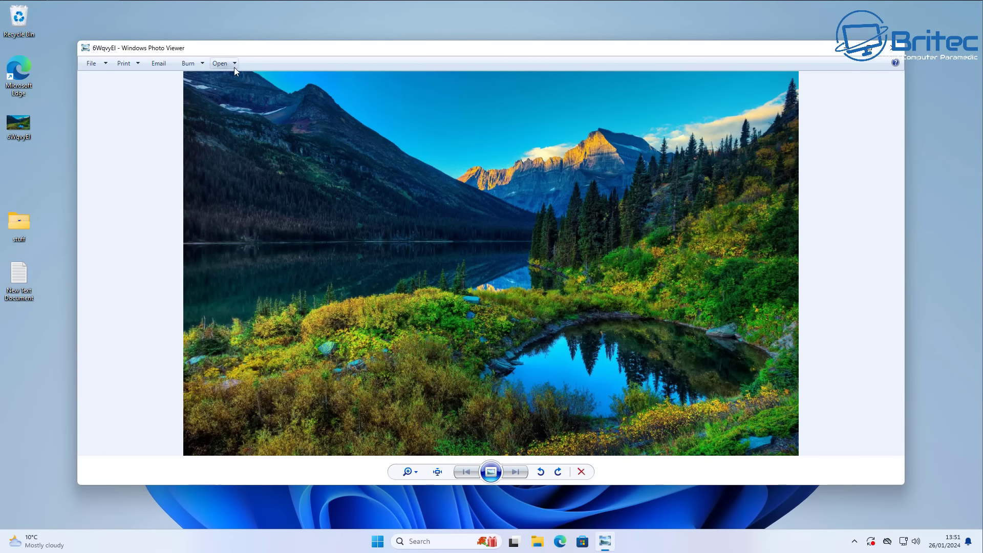
click(887, 48)
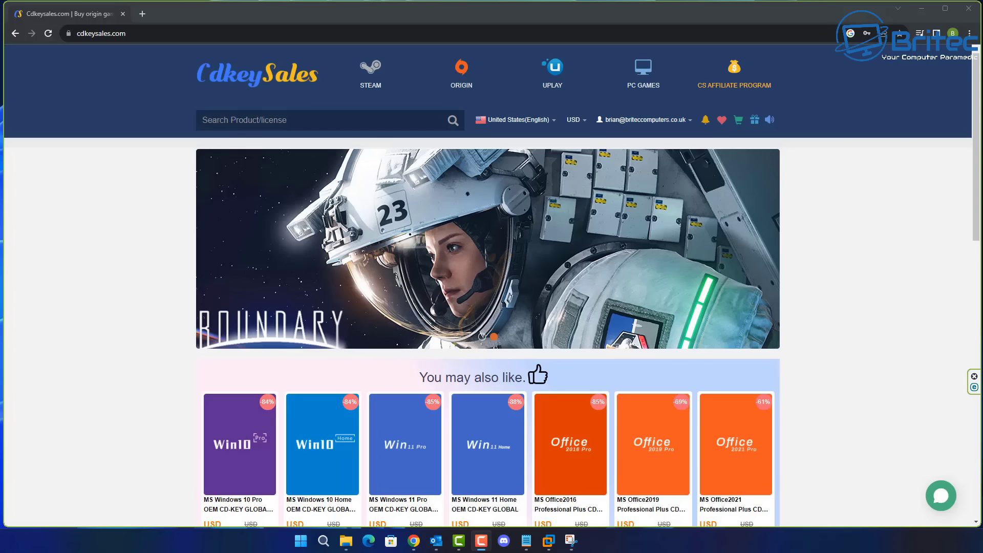
Open the Windows 10 Pro key product on CDKeySales and start buying it
scroll(427, 427, down, 1)
click(427, 428)
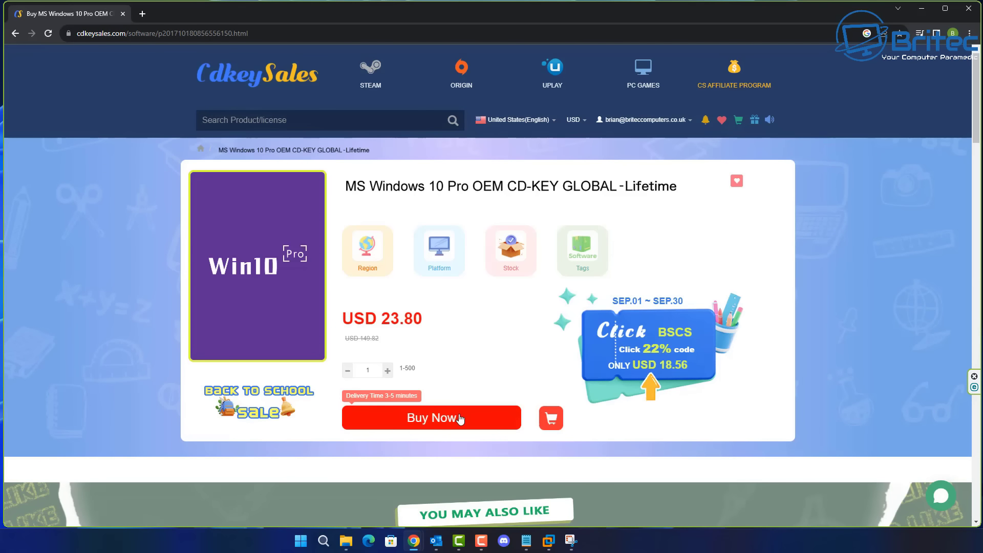
click(460, 418)
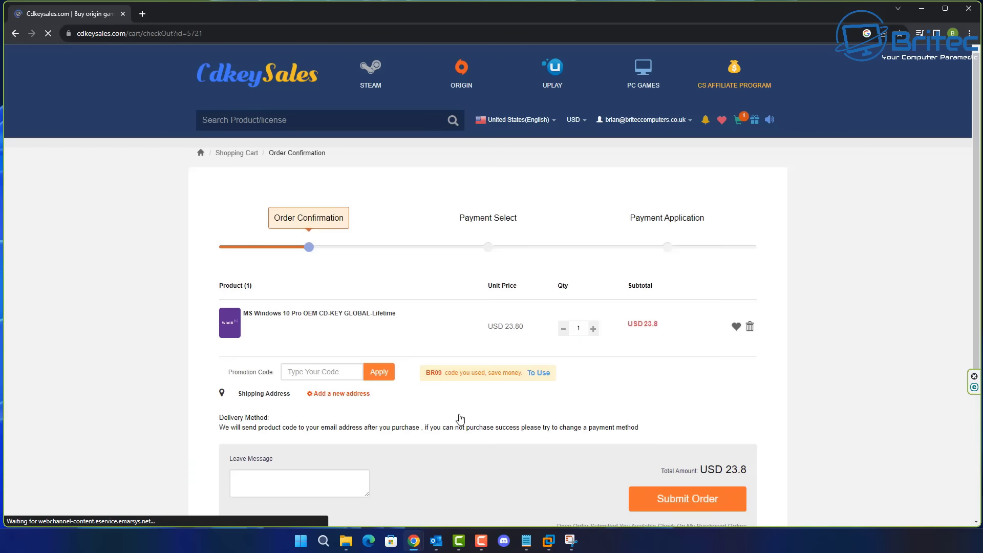
Apply promotion code BR09, submit the order, and pay with PayPal
click(343, 378)
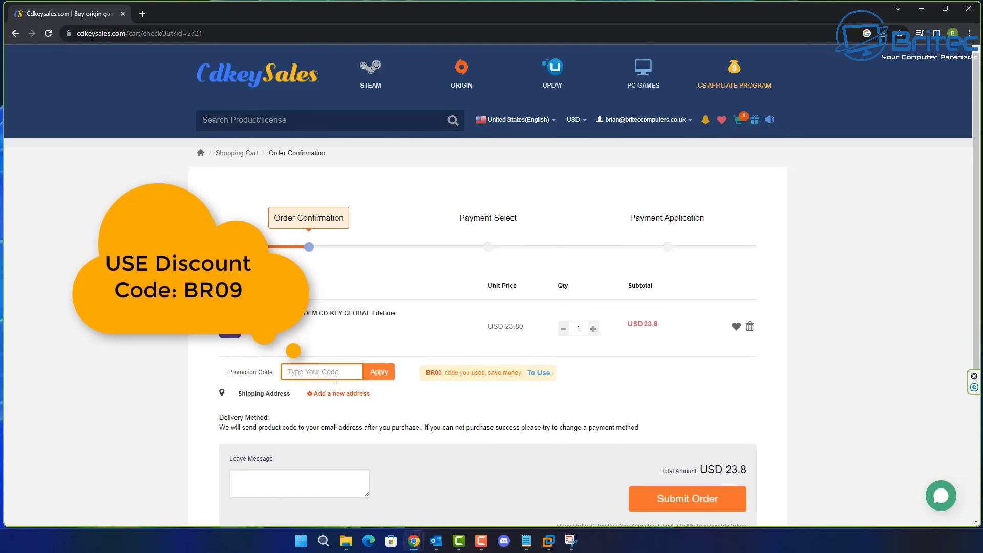
text(BR09)
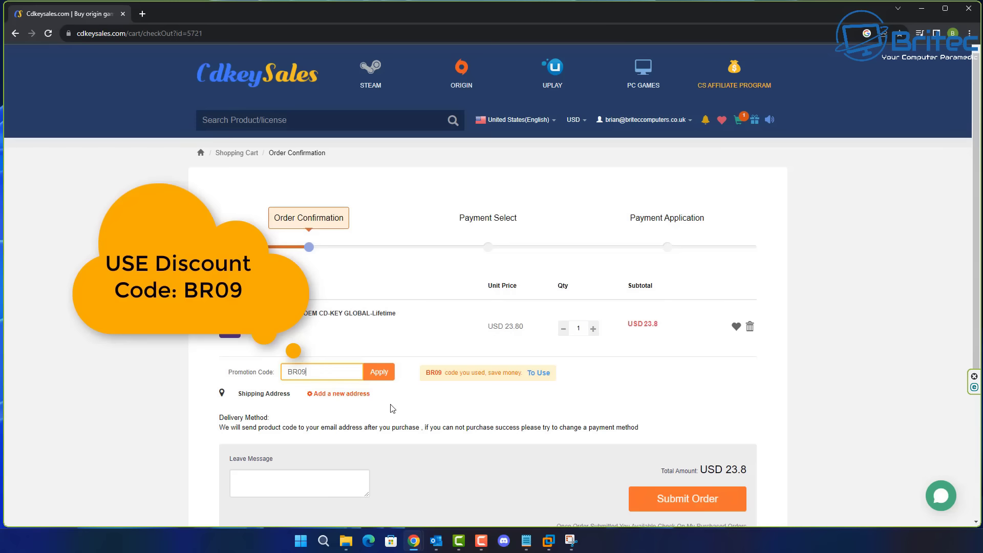
click(379, 372)
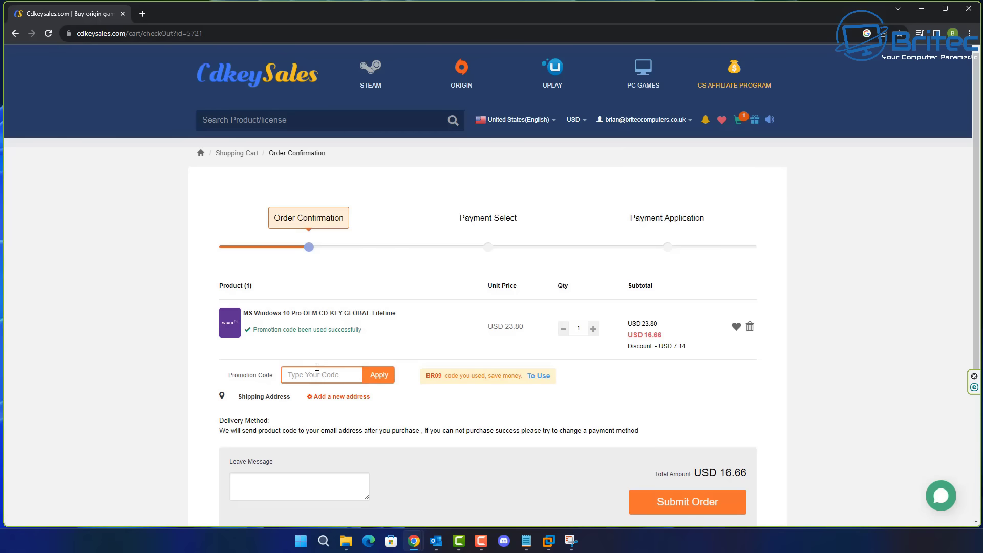
click(694, 505)
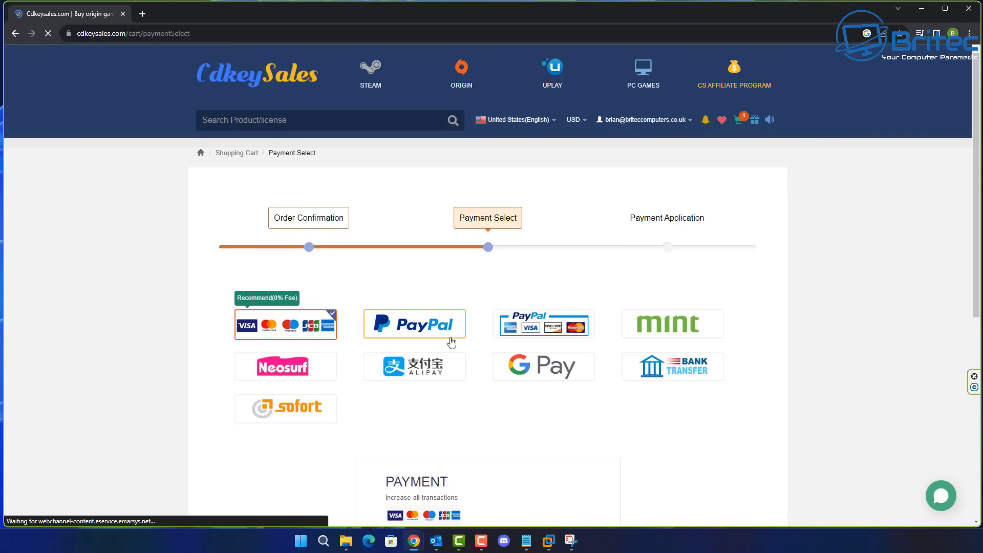
click(449, 336)
click(686, 507)
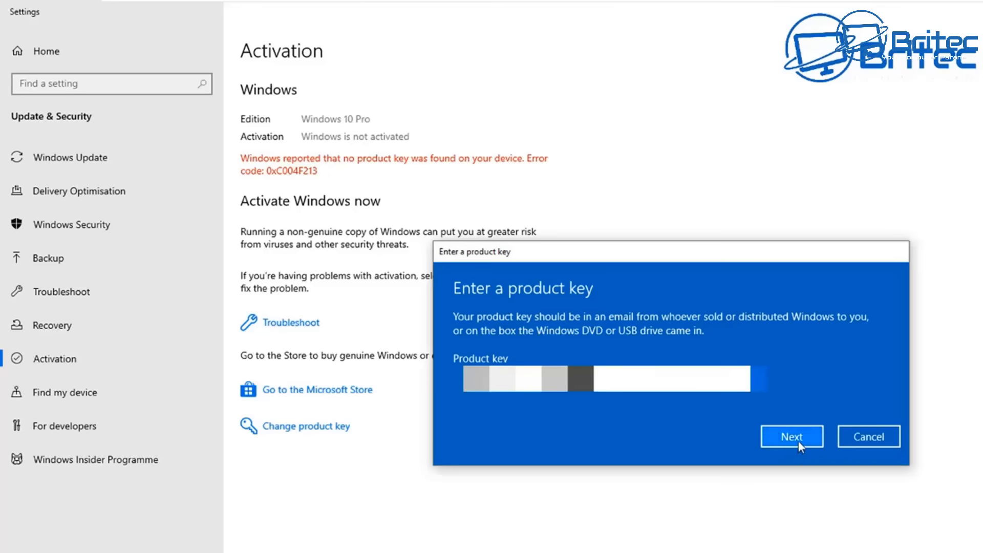
Confirm the entered product key and activate Windows 10 Pro
click(798, 442)
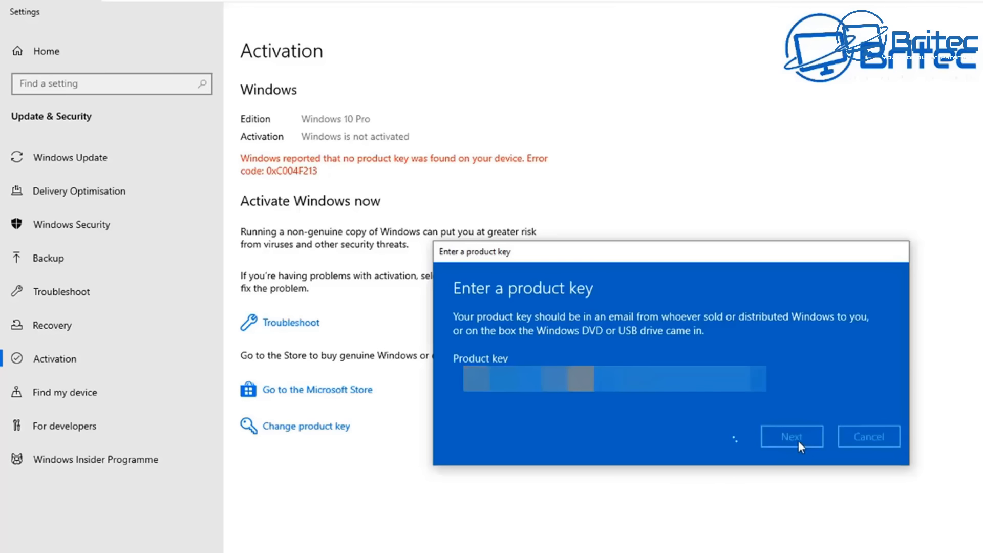
click(794, 403)
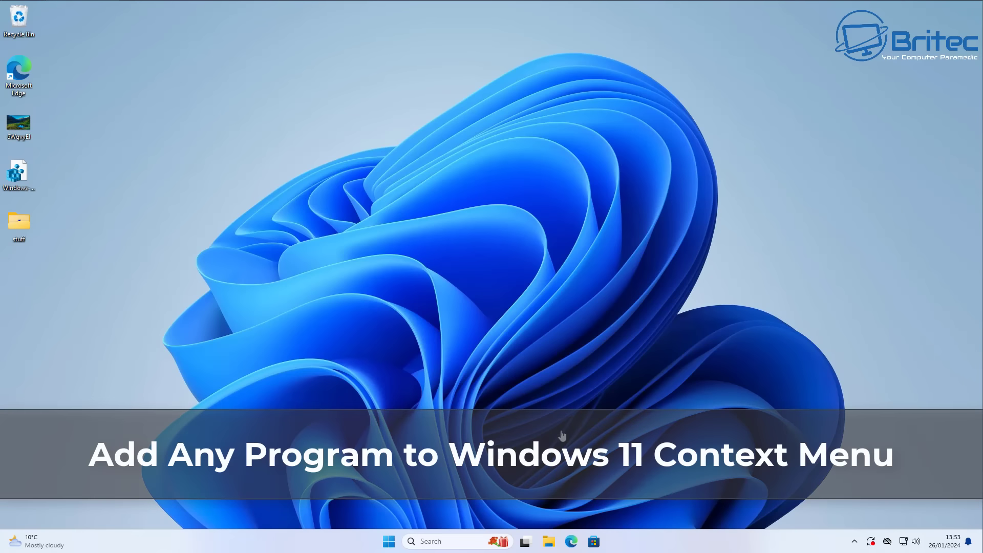
Search the Start menu for regedit and launch Registry Editor from the results
click(388, 541)
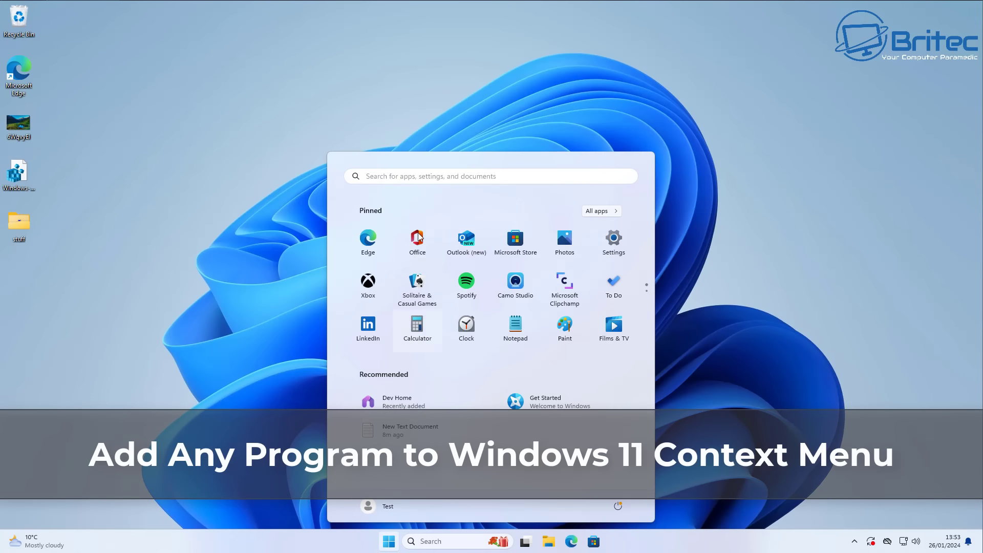
click(410, 176)
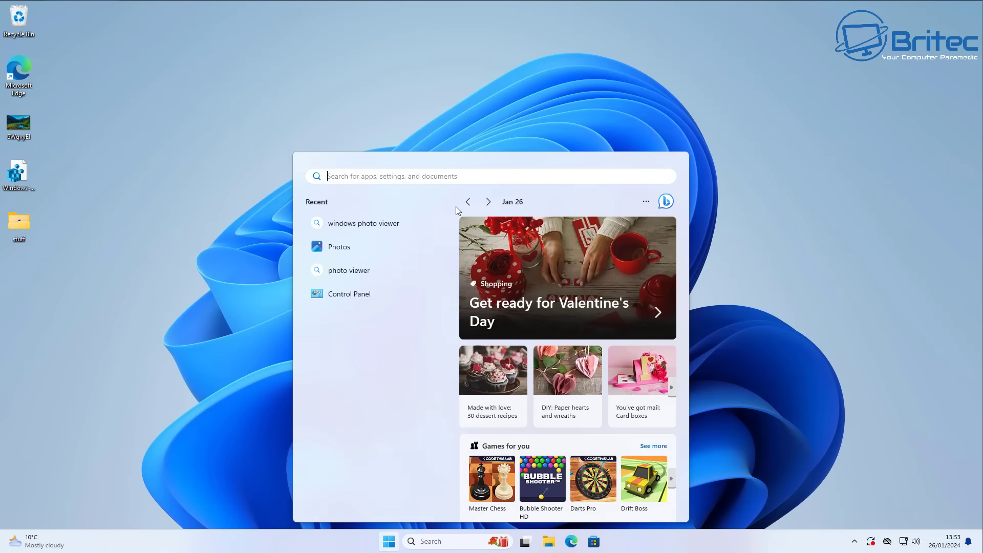
text(regedit)
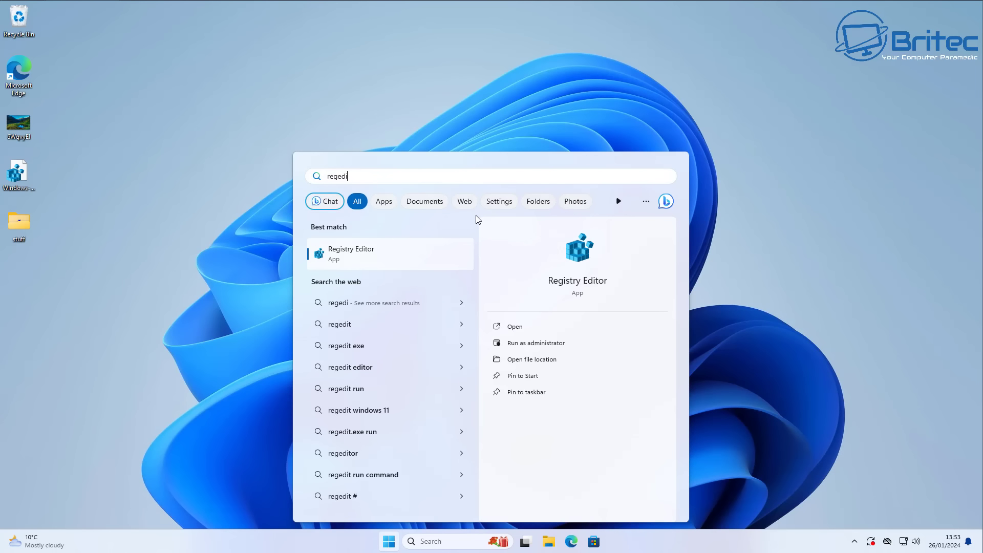
click(354, 255)
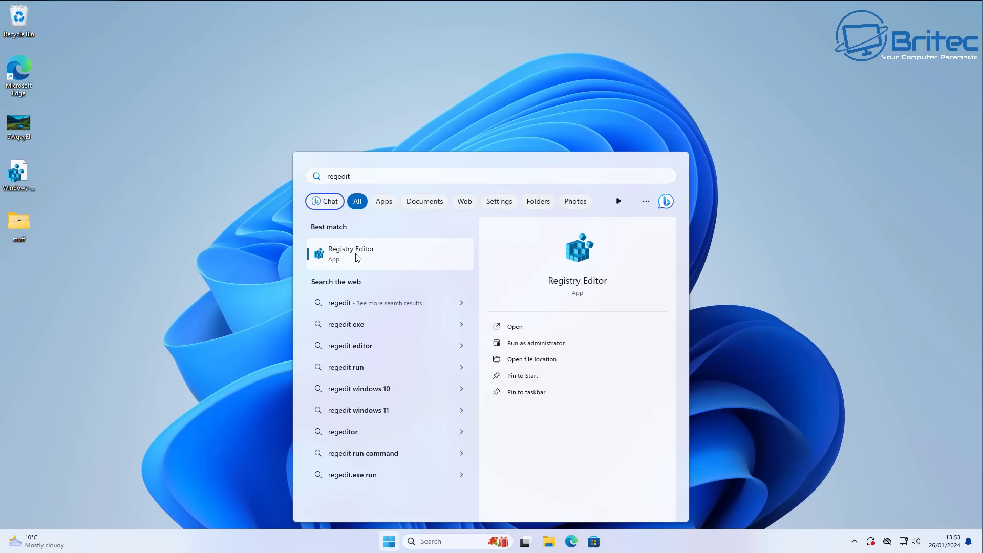
Approve the UAC prompt and expand HKEY_CLASSES_ROOT in Registry Editor
click(450, 352)
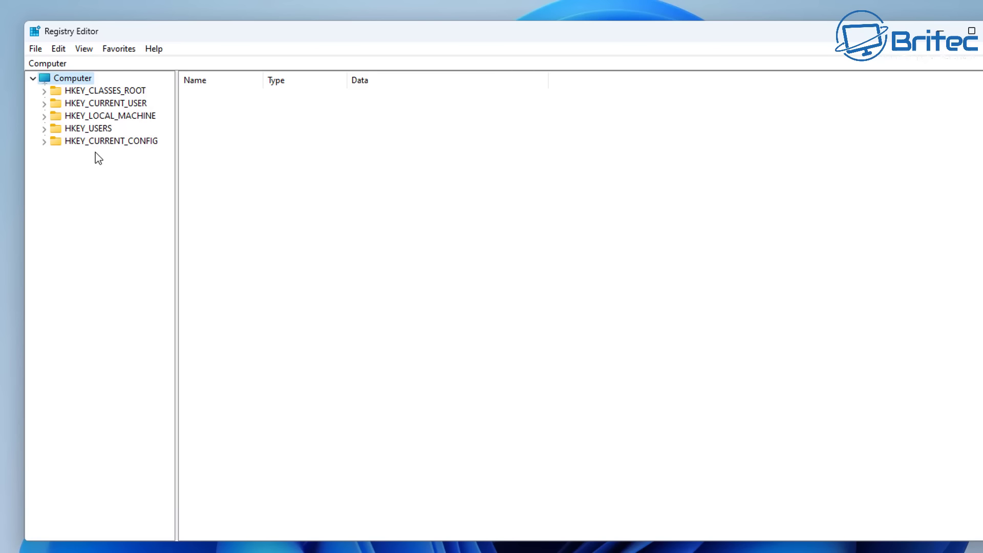
click(113, 94)
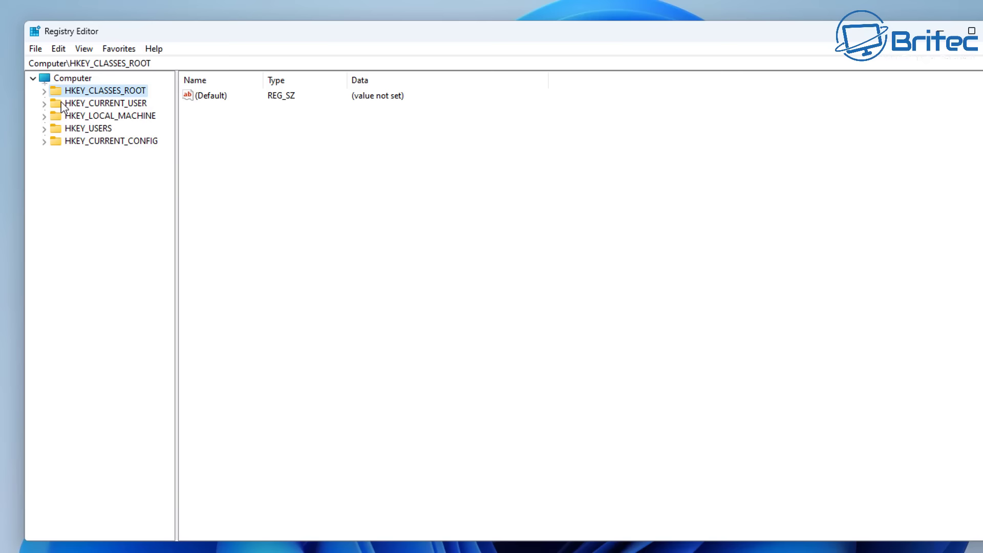
click(46, 91)
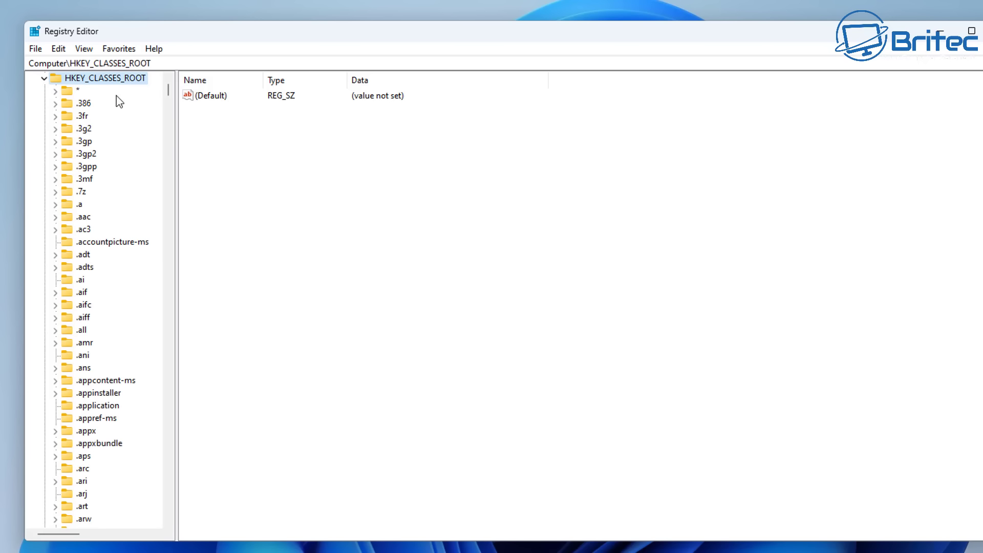
scroll(105, 415, down, 5)
scroll(106, 416, down, 20)
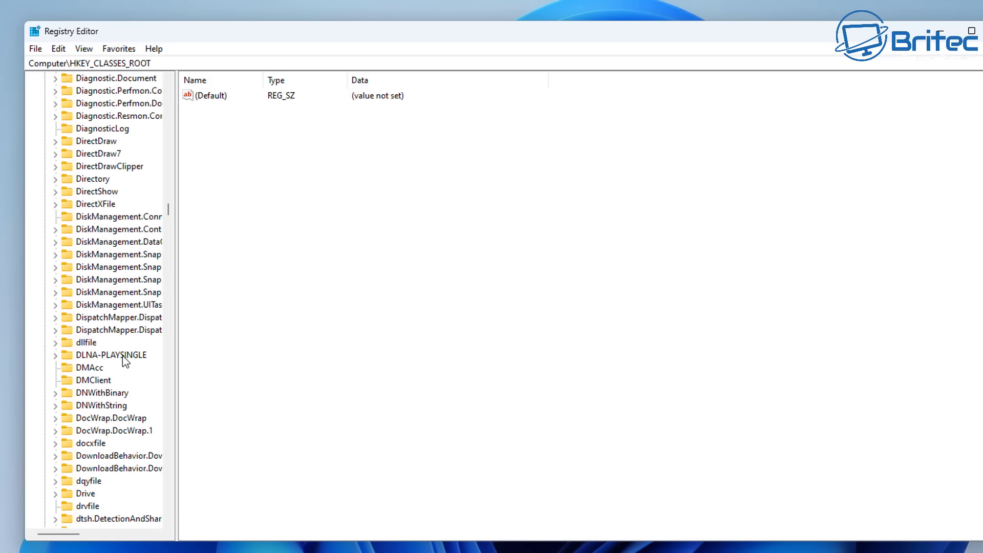
scroll(122, 355, up, 3)
Expand Directory > Background > shell to reveal its cmd and Powershell subkeys
click(95, 219)
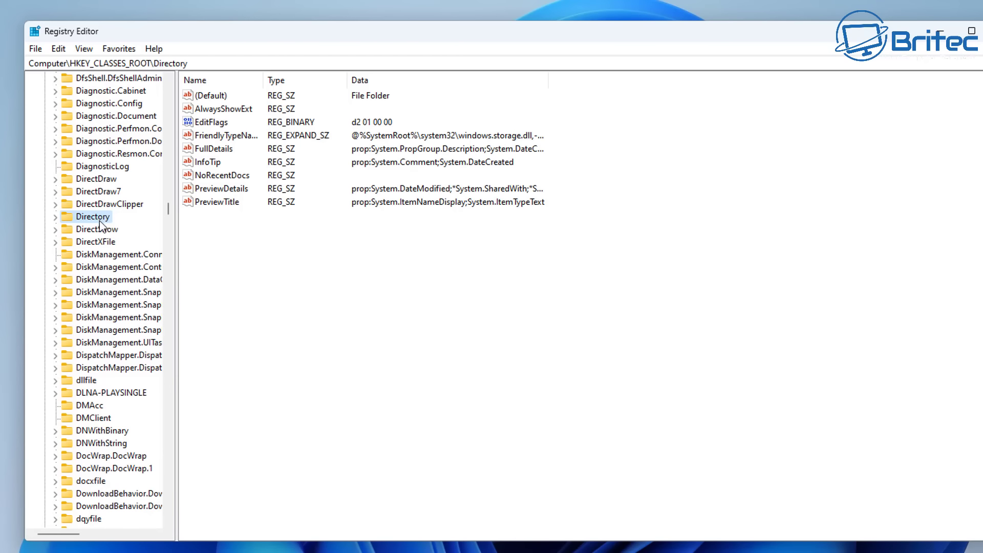
click(55, 217)
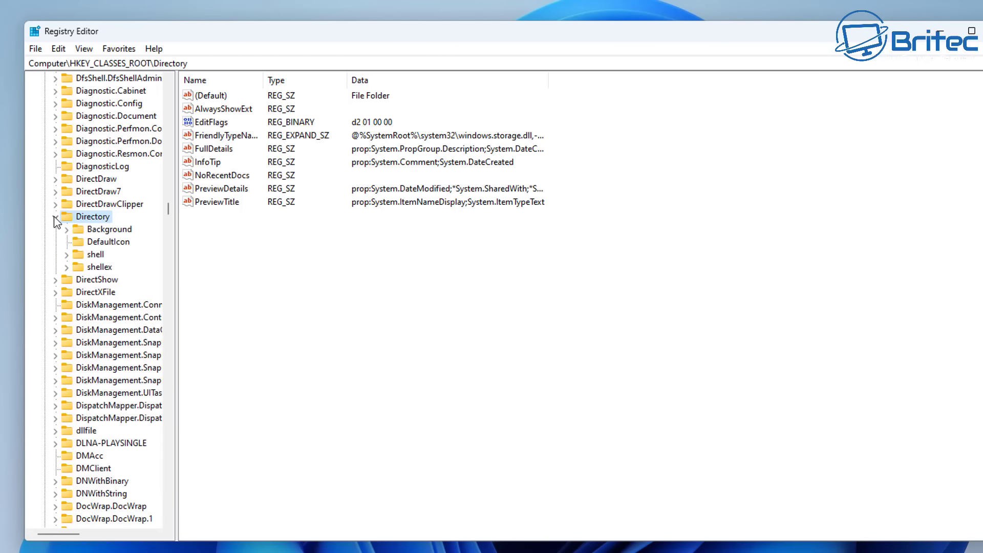
click(103, 231)
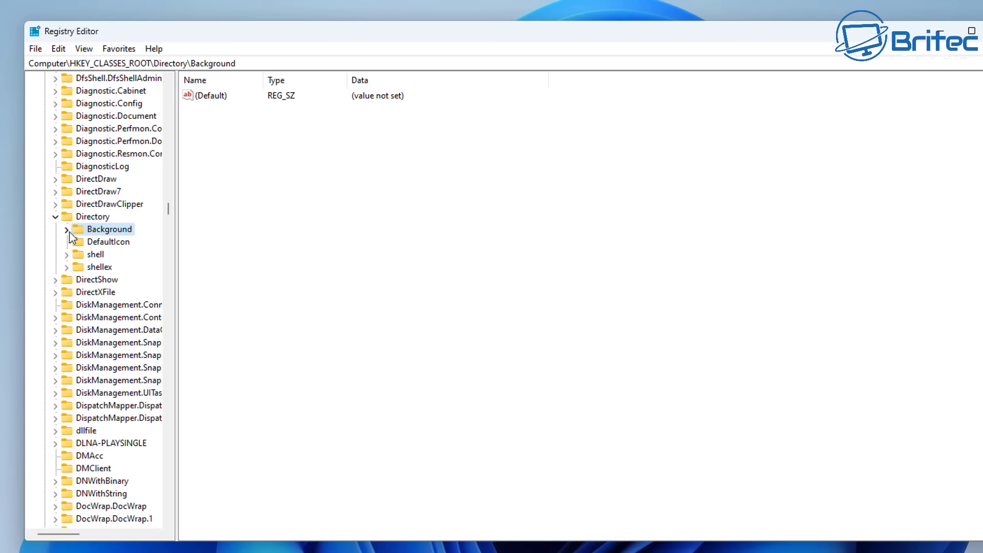
click(66, 229)
click(105, 243)
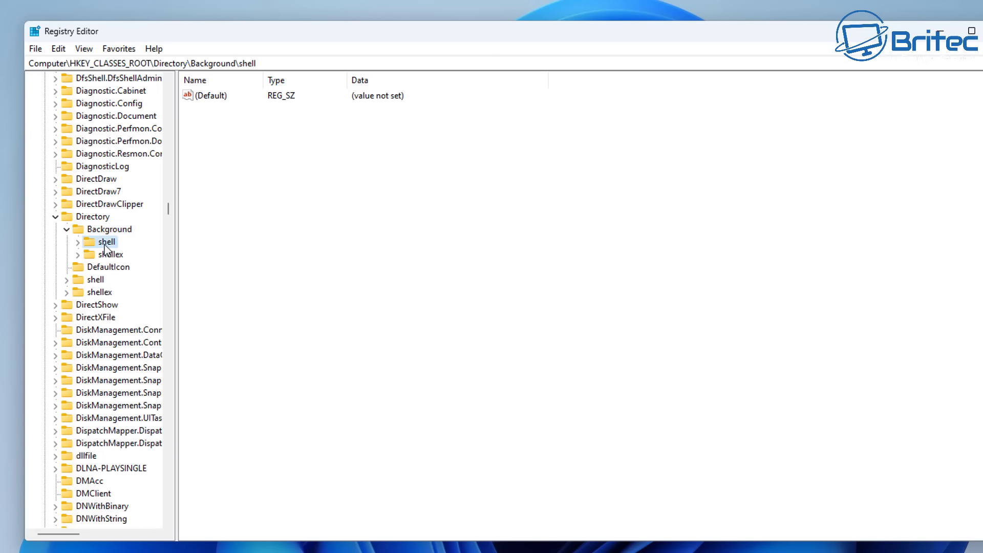
click(77, 243)
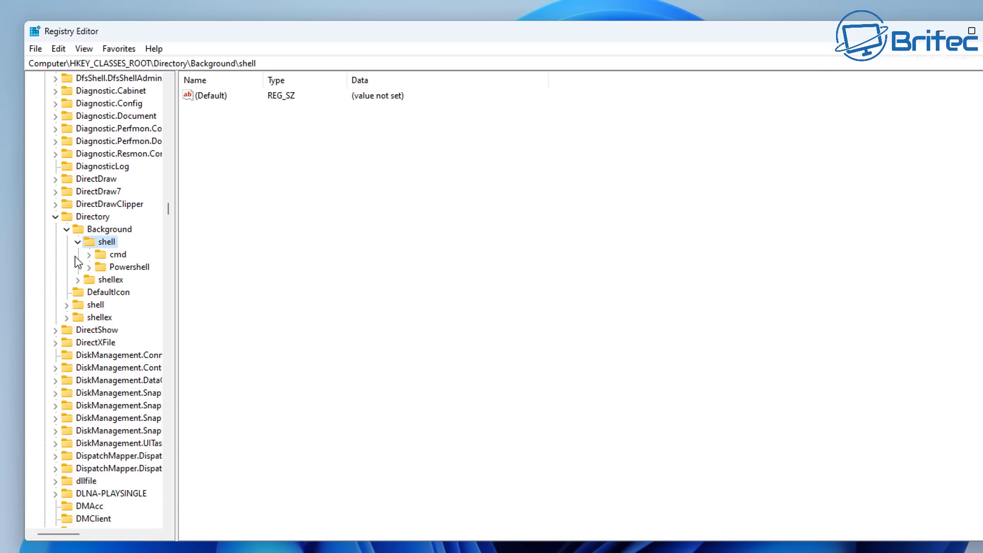
Create a new key named Notepad under Directory\Background\shell
right_click(111, 240)
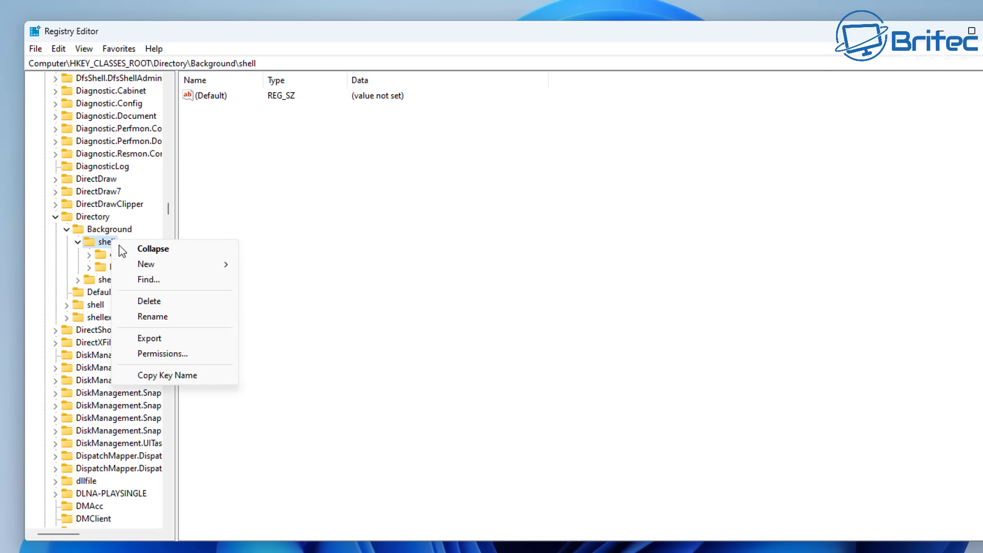
mouse_move(189, 266)
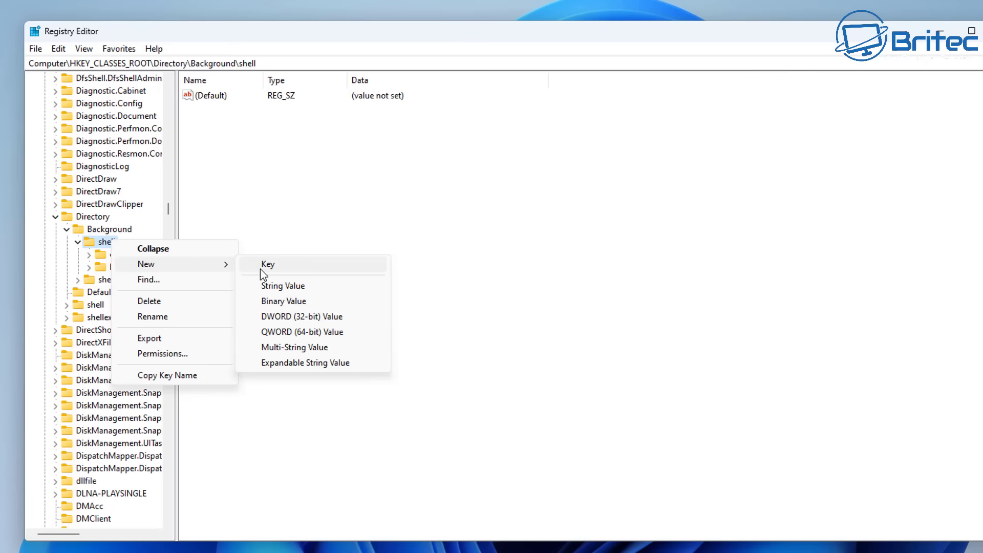
click(260, 269)
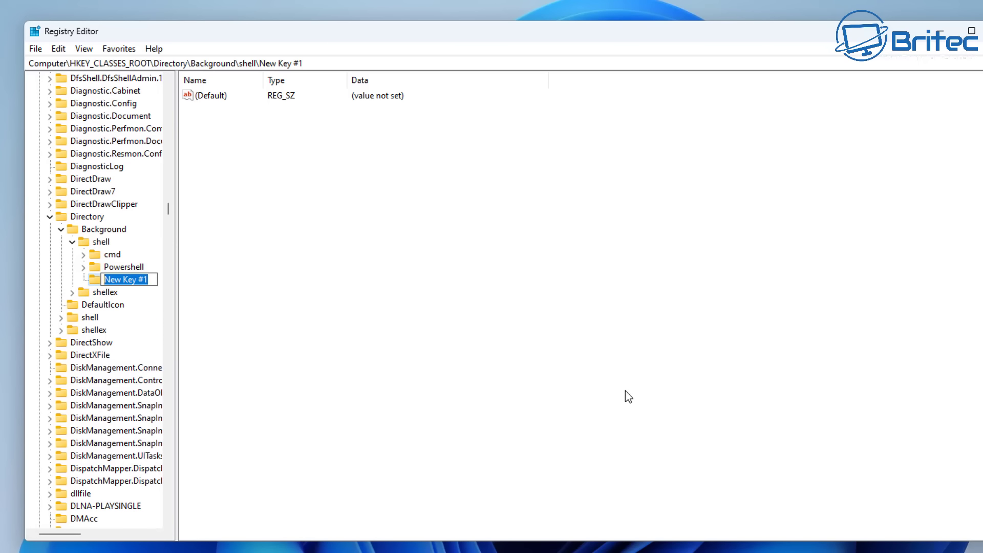
text(Notepad)
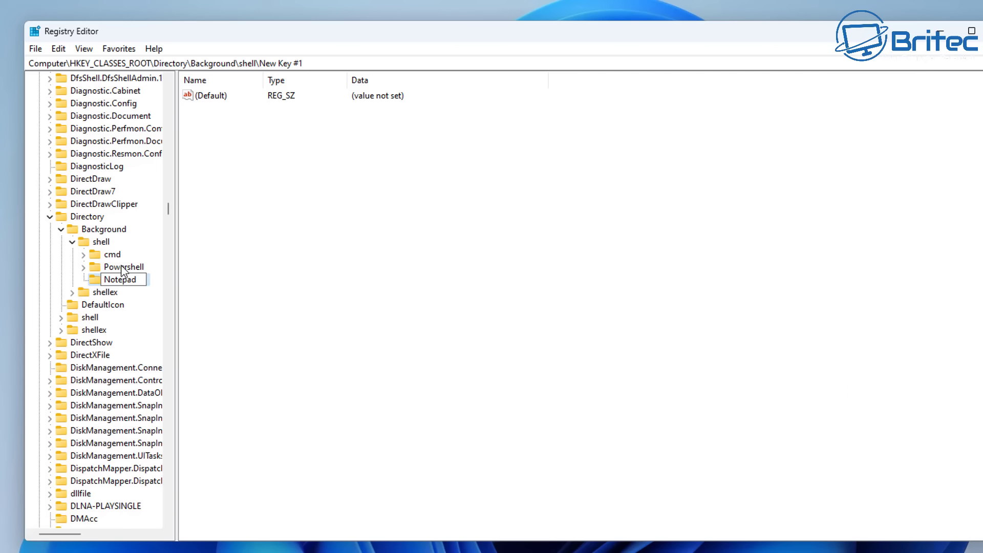
key(Return)
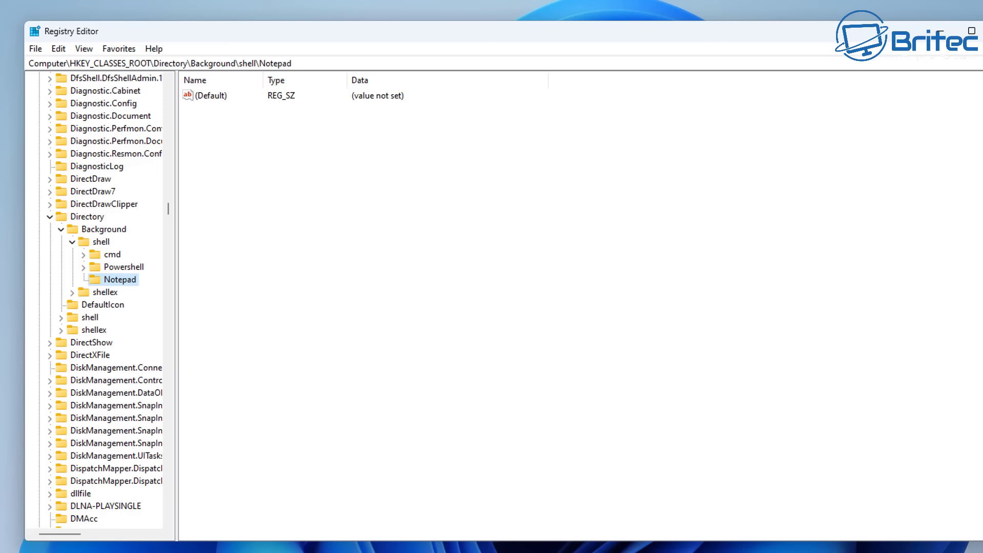
Add a subkey named command inside the Notepad key
right_click(118, 280)
mouse_move(169, 301)
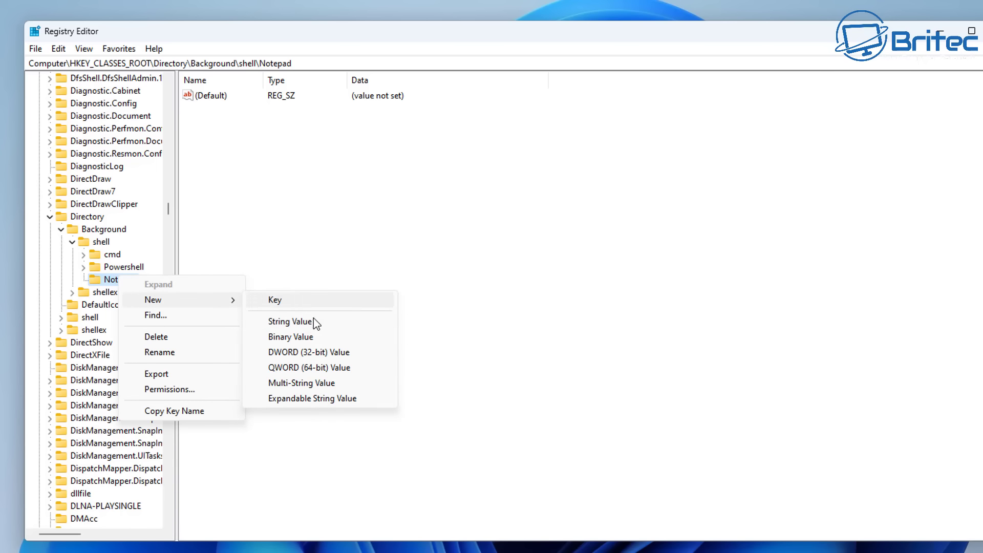
click(293, 302)
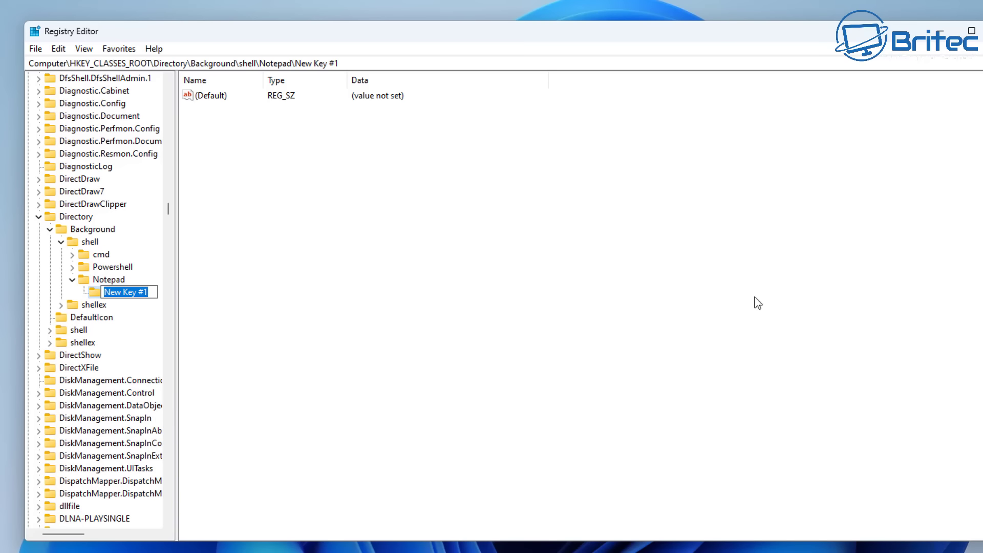
text(c)
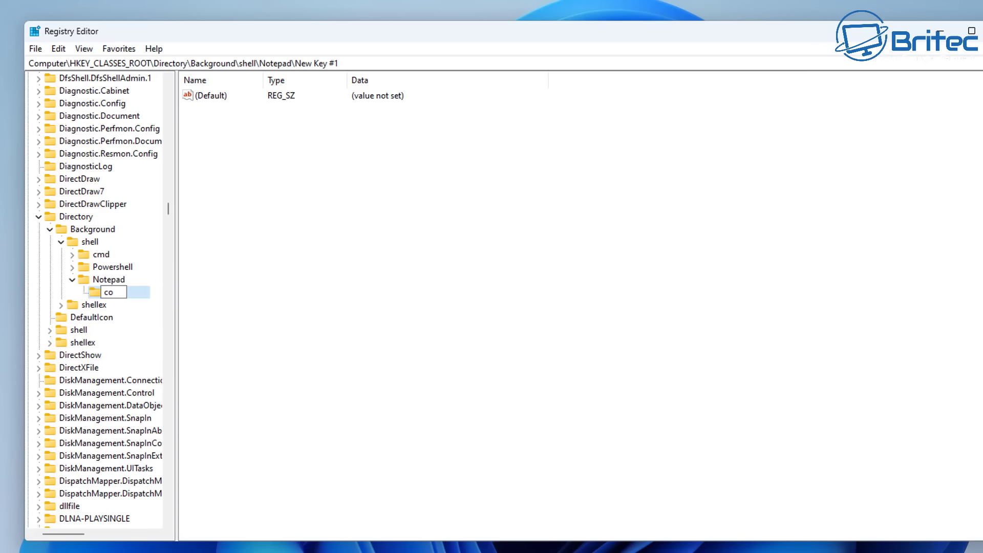
text(ommand)
key(Return)
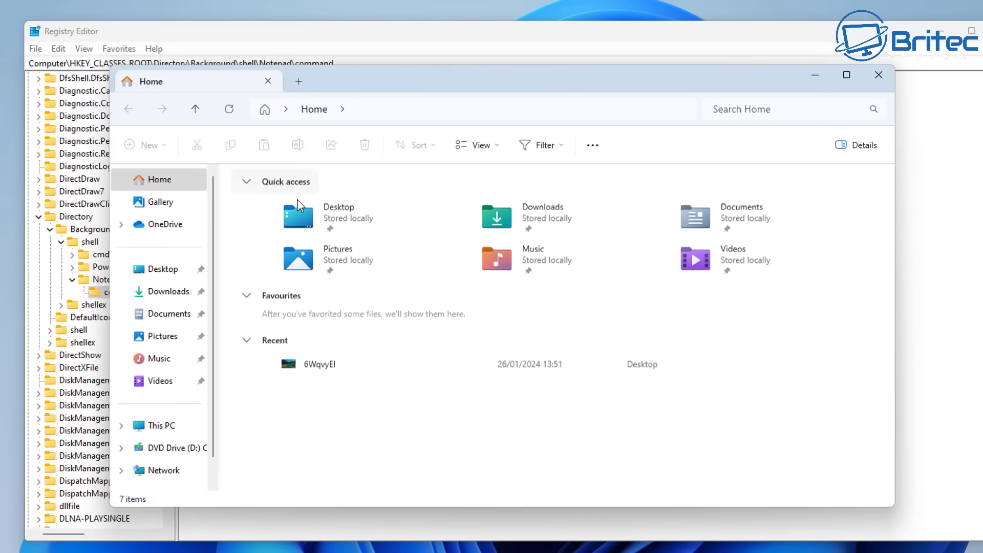
Browse This PC > Local Disk (C:) > Windows and use Copy as path on notepad
click(137, 427)
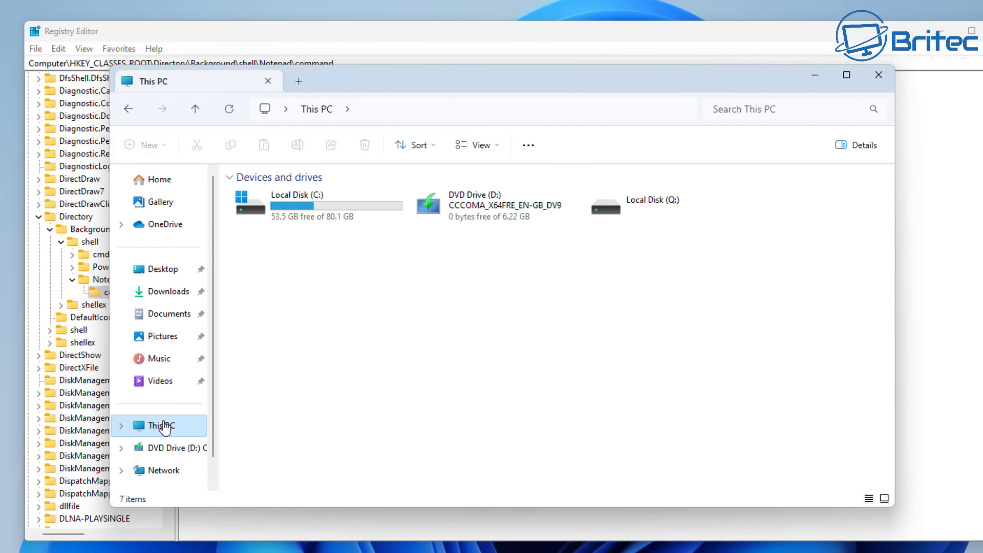
double_click(298, 204)
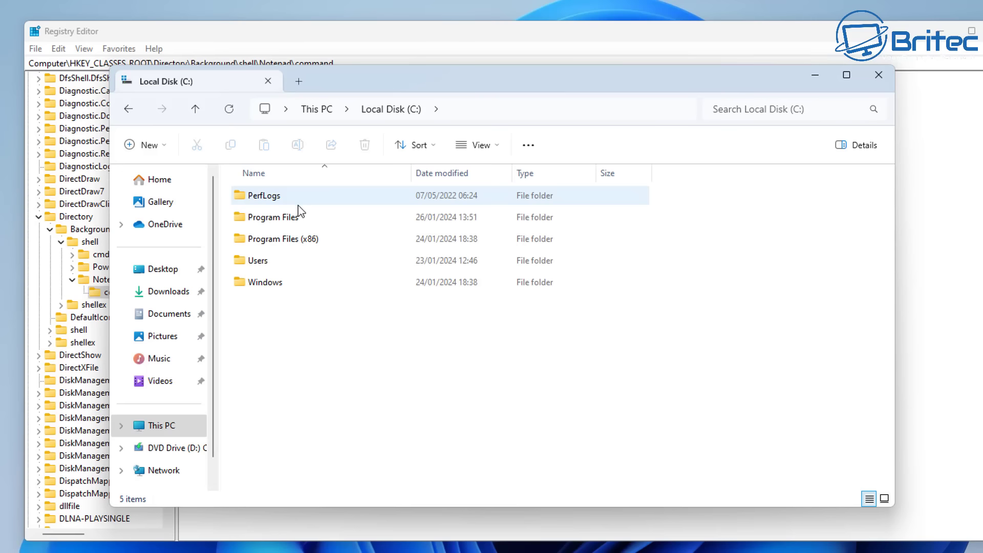
double_click(263, 285)
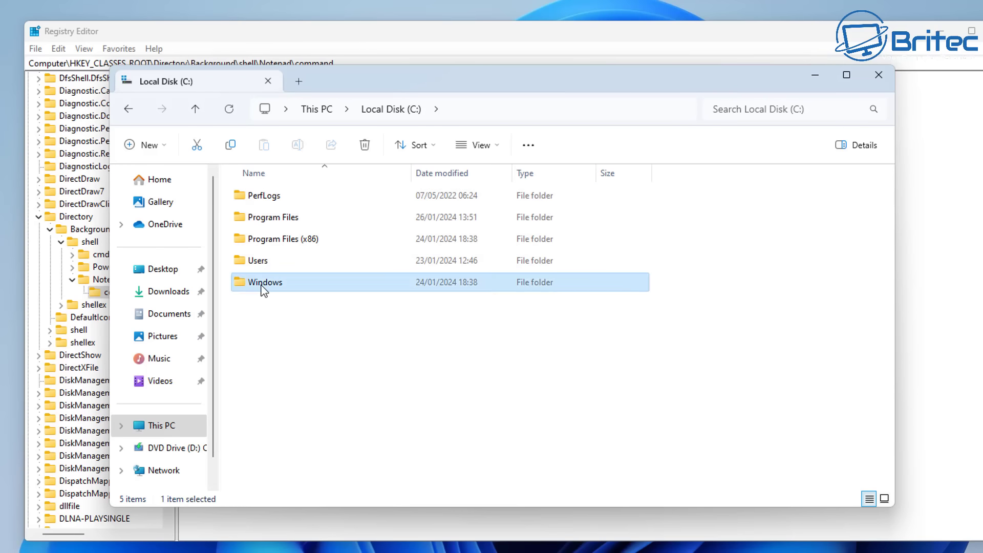
scroll(283, 406, down, 6)
scroll(283, 406, down, 20)
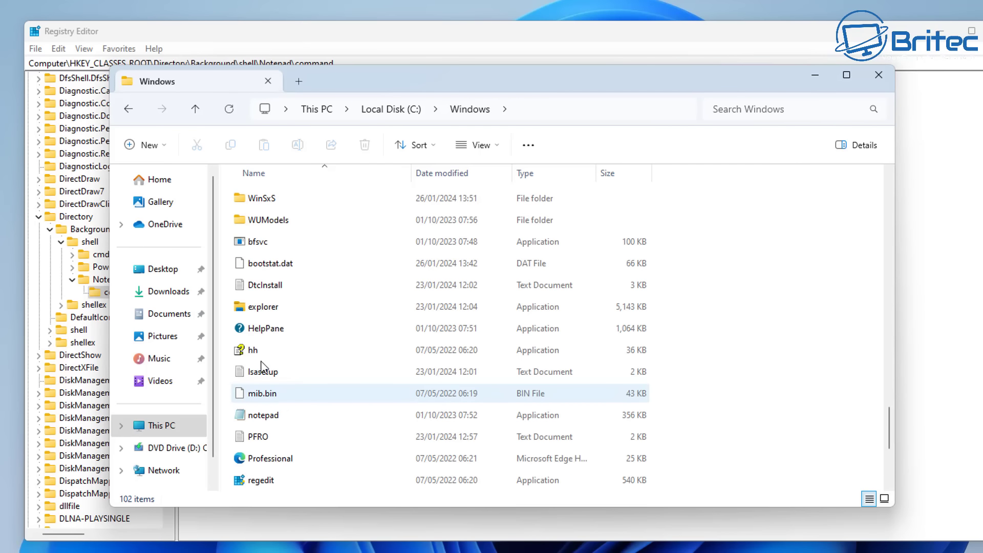
scroll(284, 386, down, 4)
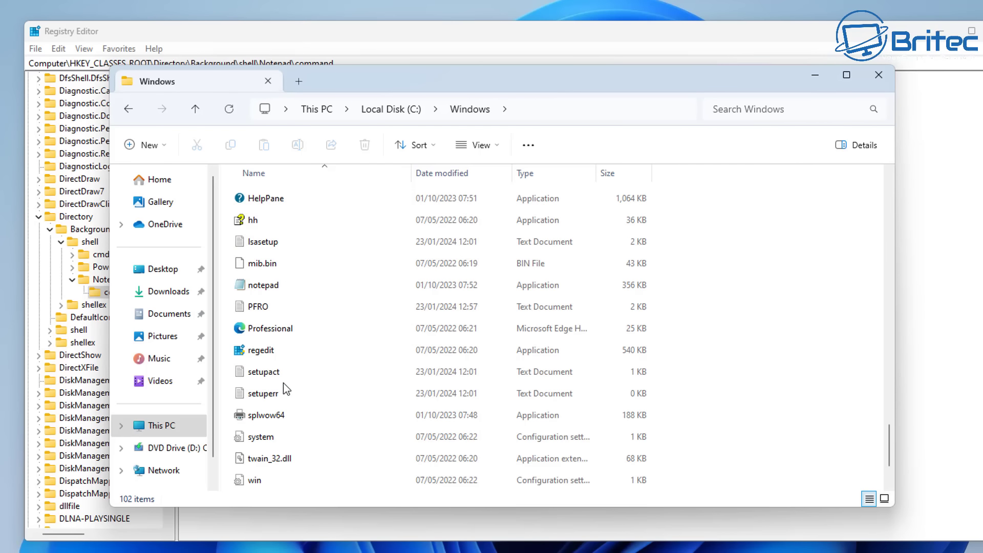
scroll(288, 386, up, 3)
scroll(289, 385, up, 1)
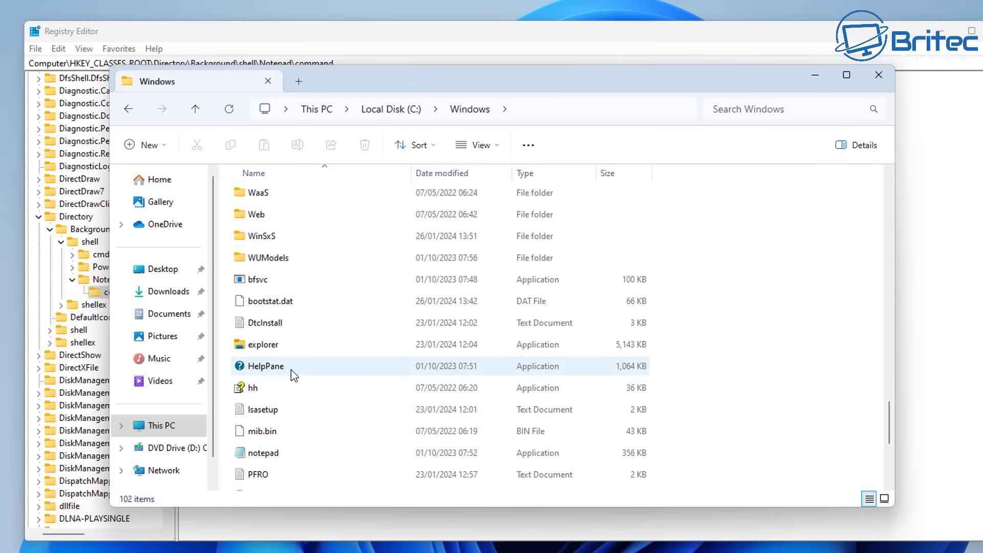
right_click(276, 454)
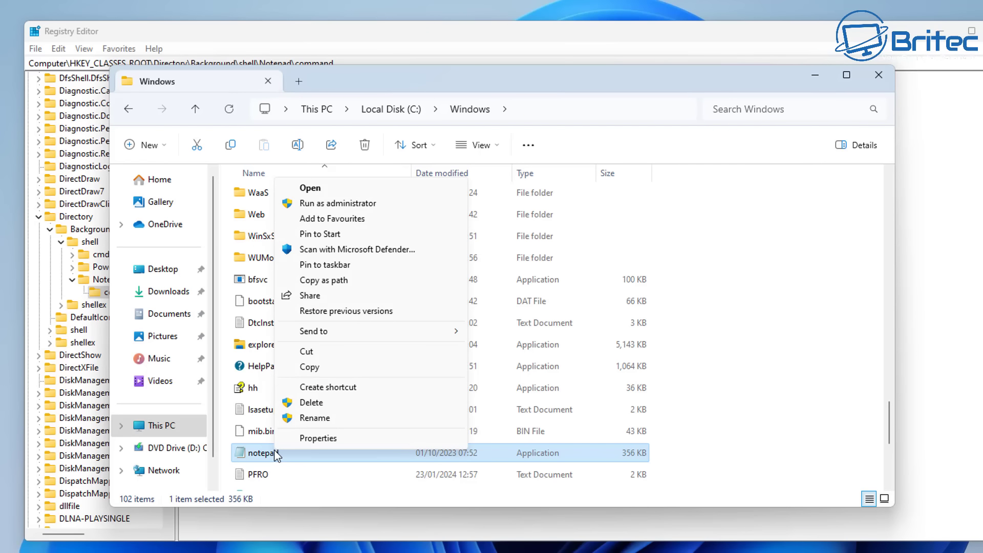
click(349, 281)
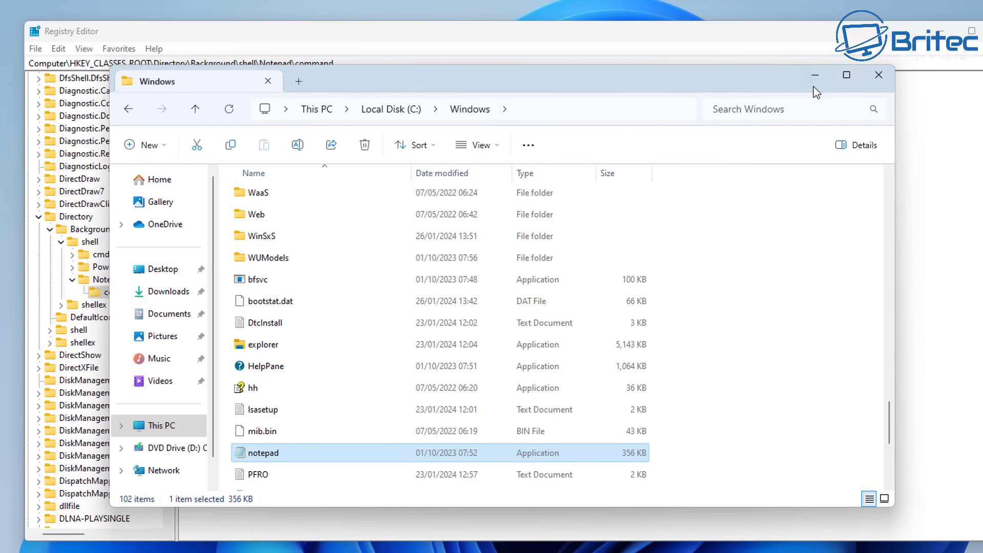
Paste C:\Windows\notepad.exe into the command key's (Default) value, then minimize Registry Editor
click(819, 73)
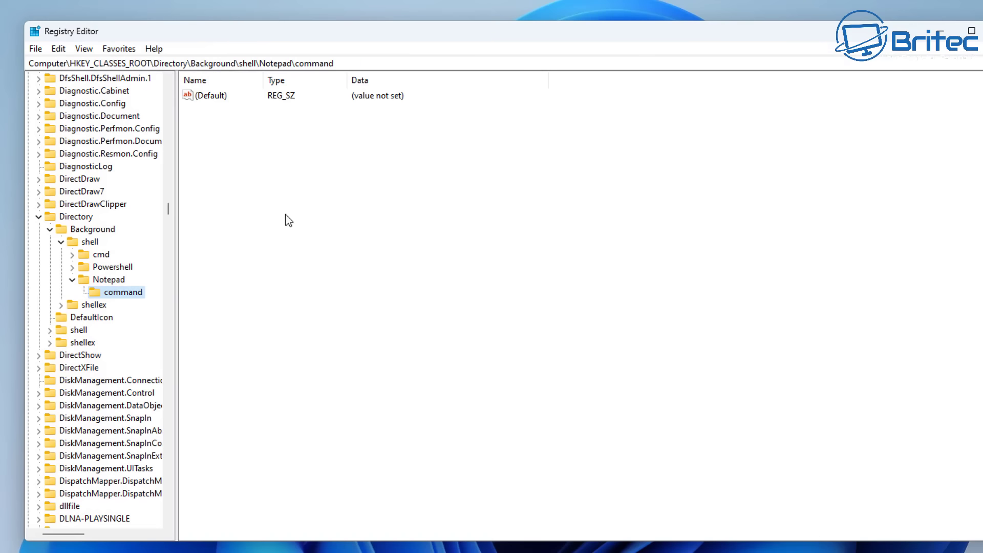
click(219, 98)
double_click(215, 99)
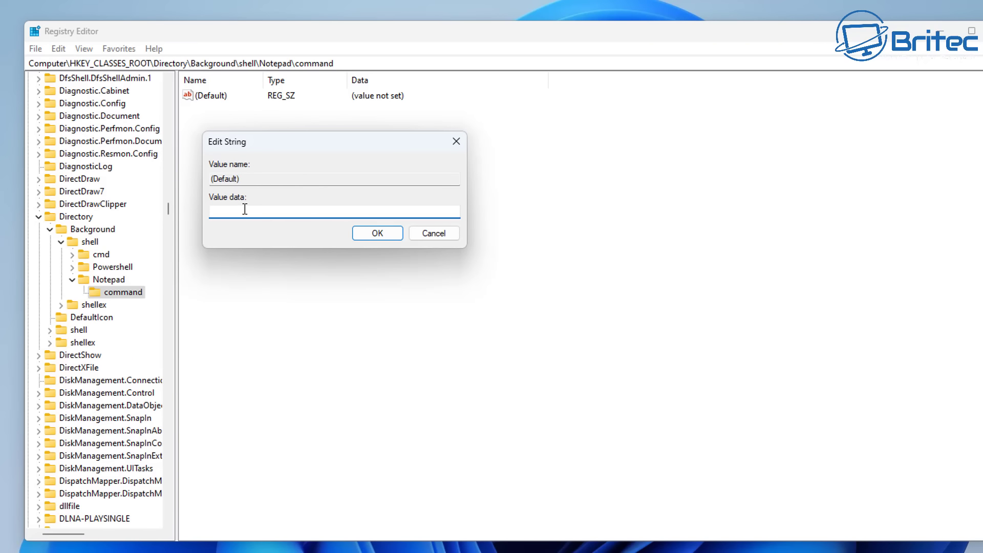
right_click(245, 209)
click(276, 270)
click(384, 236)
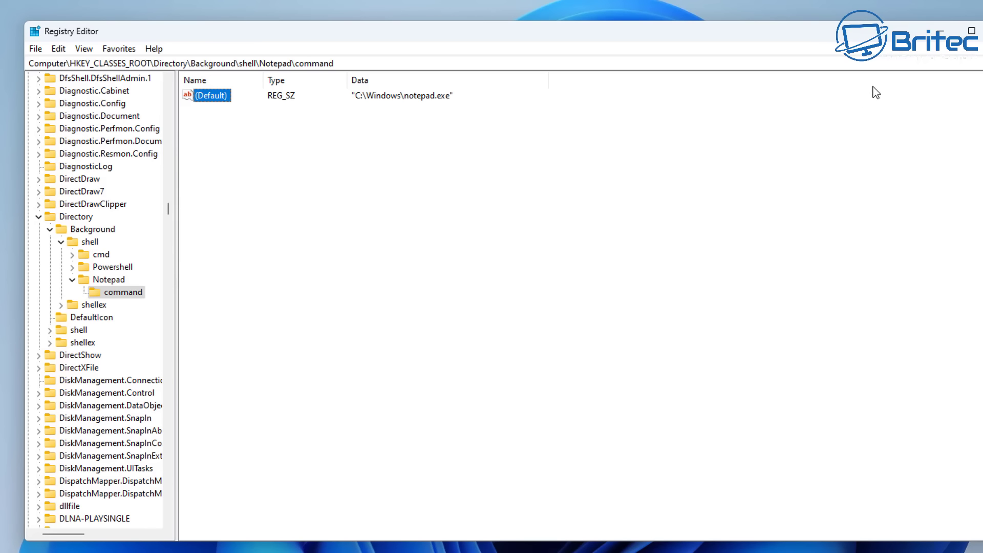
click(948, 31)
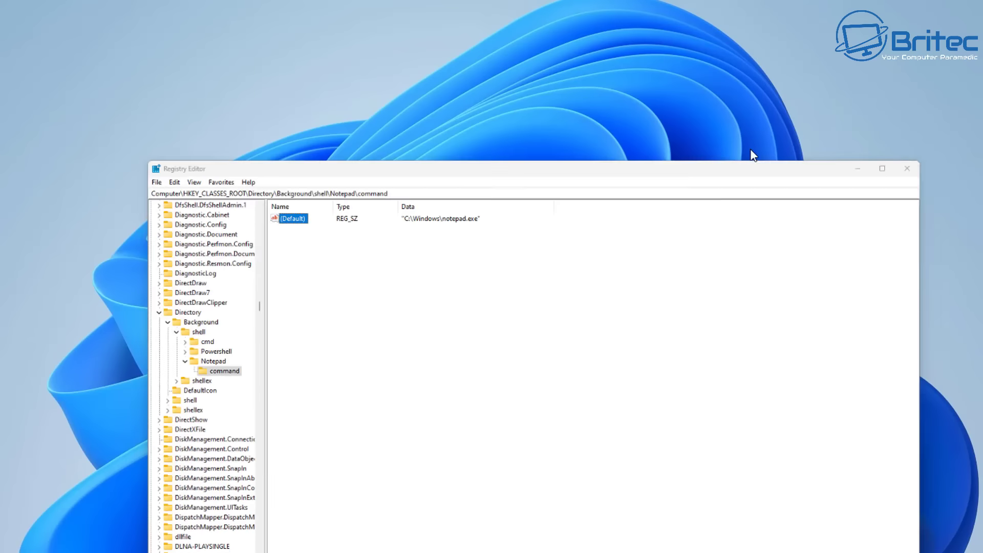
Check the desktop right-click menu for the new Notepad entry, then restore Registry Editor
right_click(416, 143)
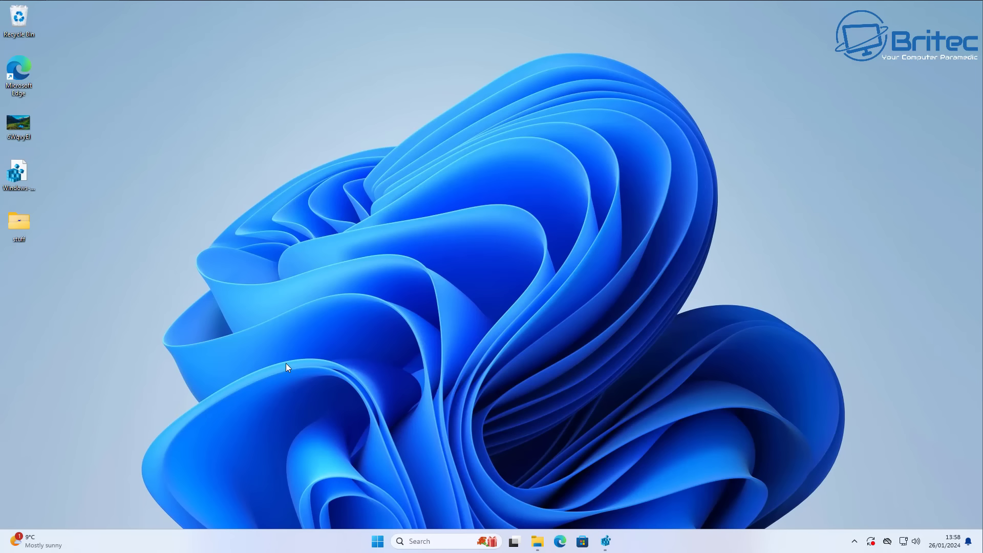
click(605, 541)
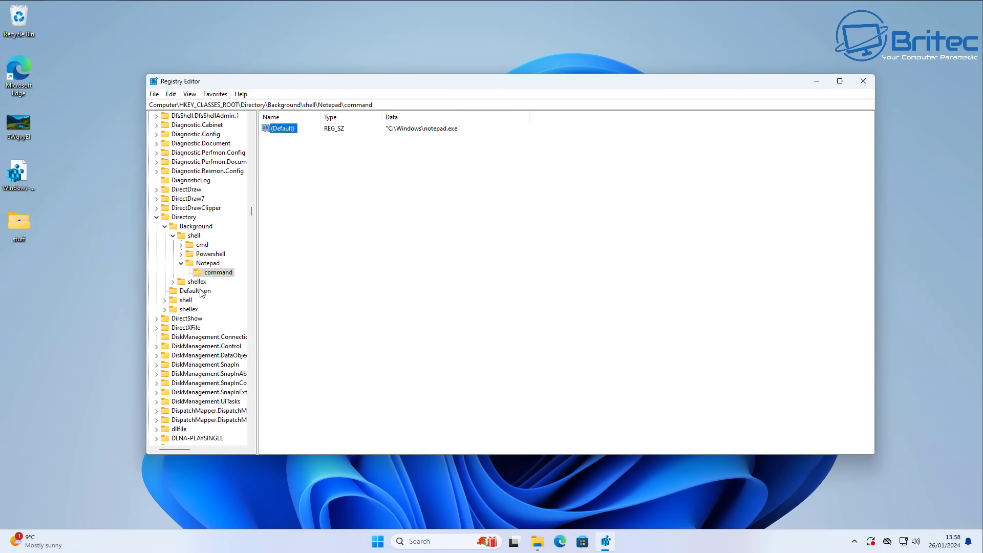
Collapse the Directory key and HKEY_CLASSES_ROOT back to the registry root
click(156, 217)
drag(249, 211, 257, 119)
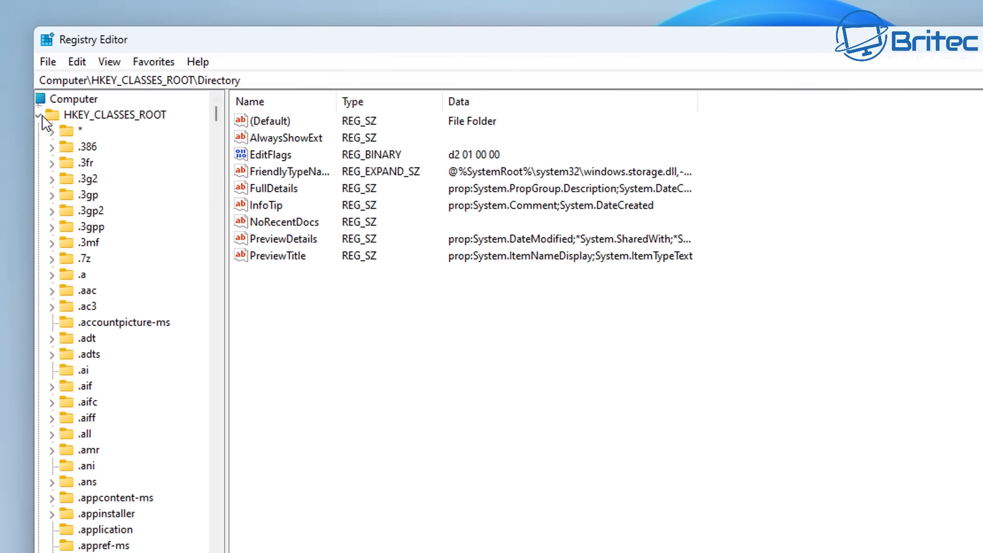
click(148, 125)
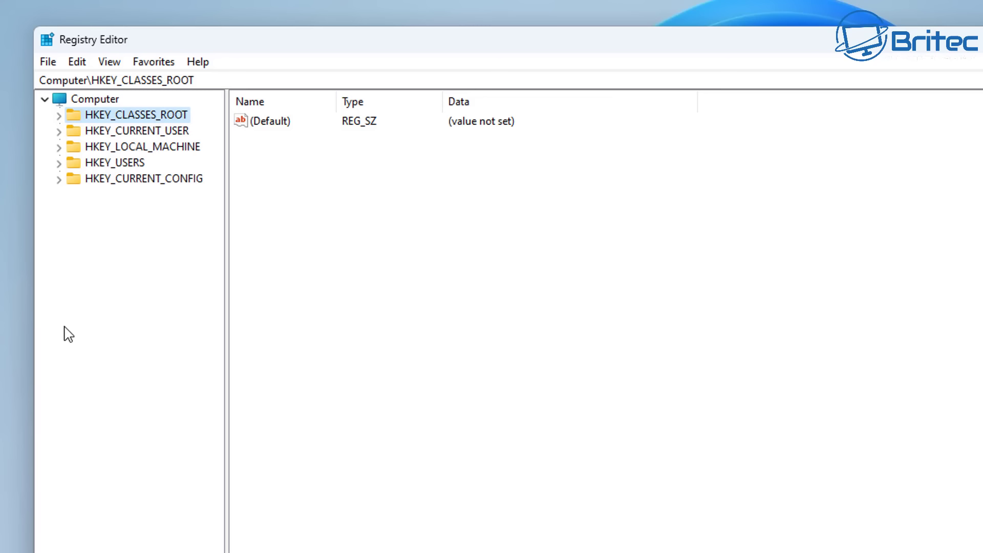
click(97, 103)
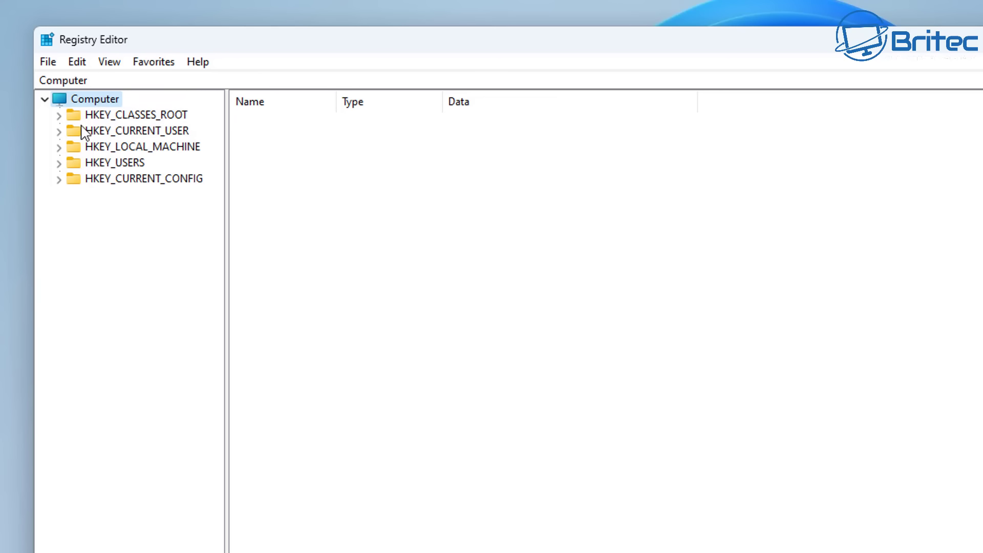
Expand HKEY_CURRENT_USER\Software\Policies\Microsoft\Windows and widen the key tree pane
click(122, 131)
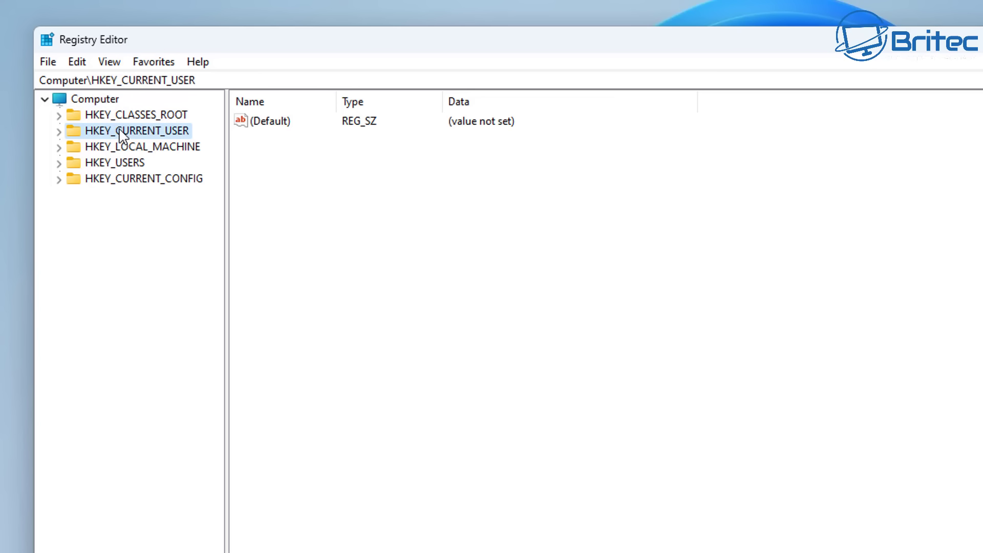
click(58, 131)
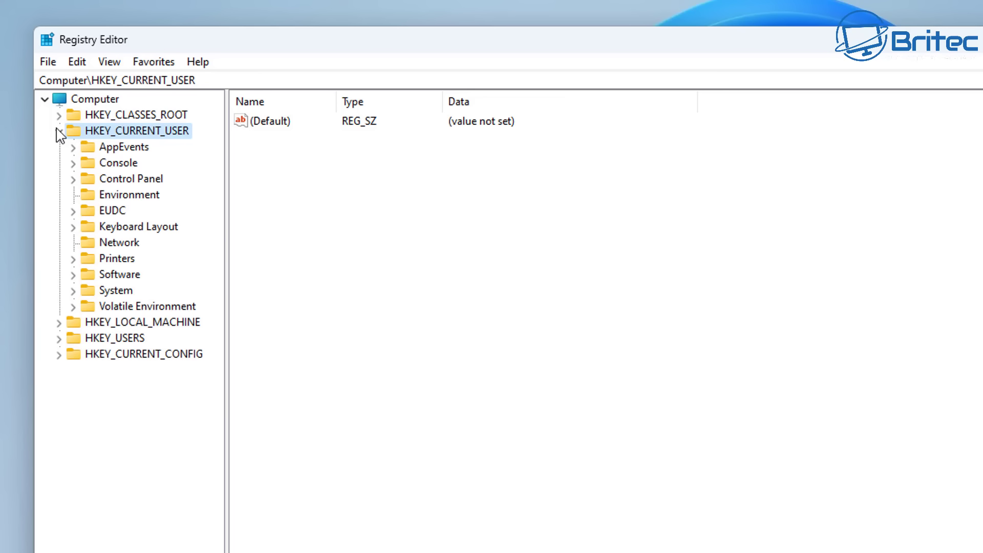
click(122, 276)
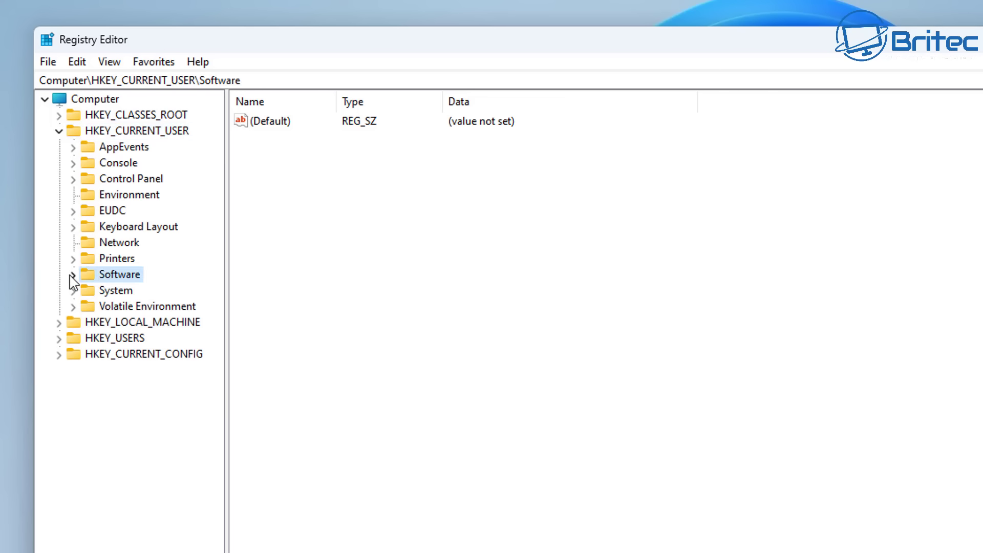
click(73, 274)
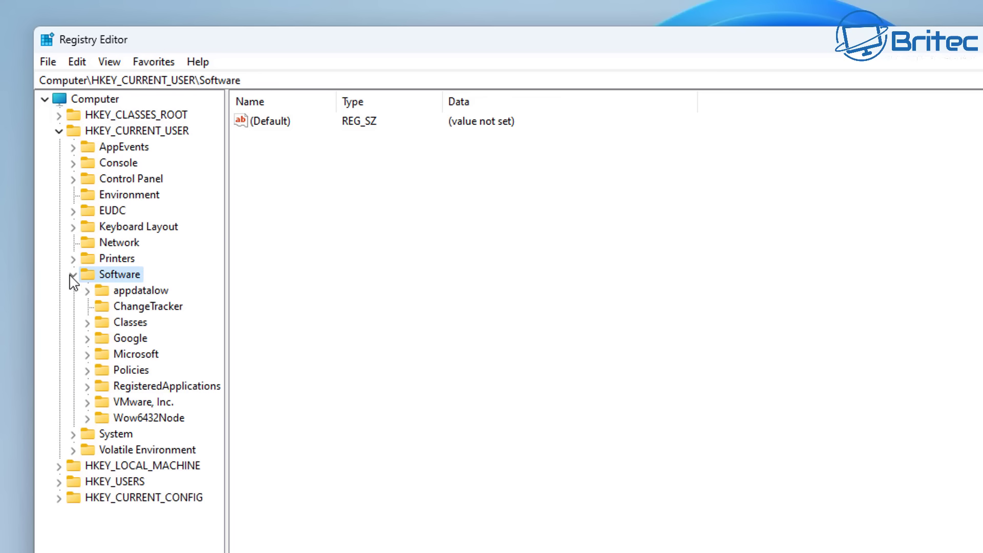
click(120, 373)
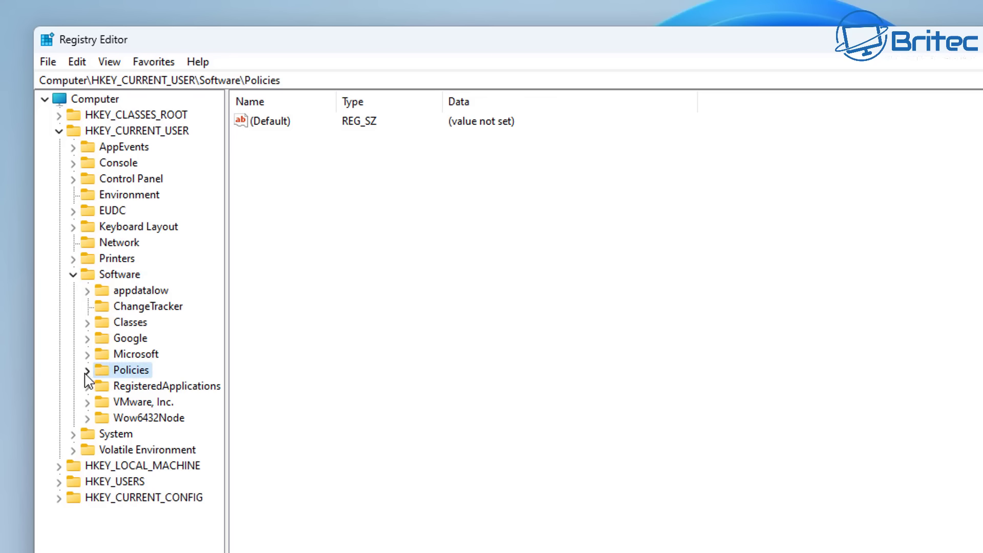
click(86, 371)
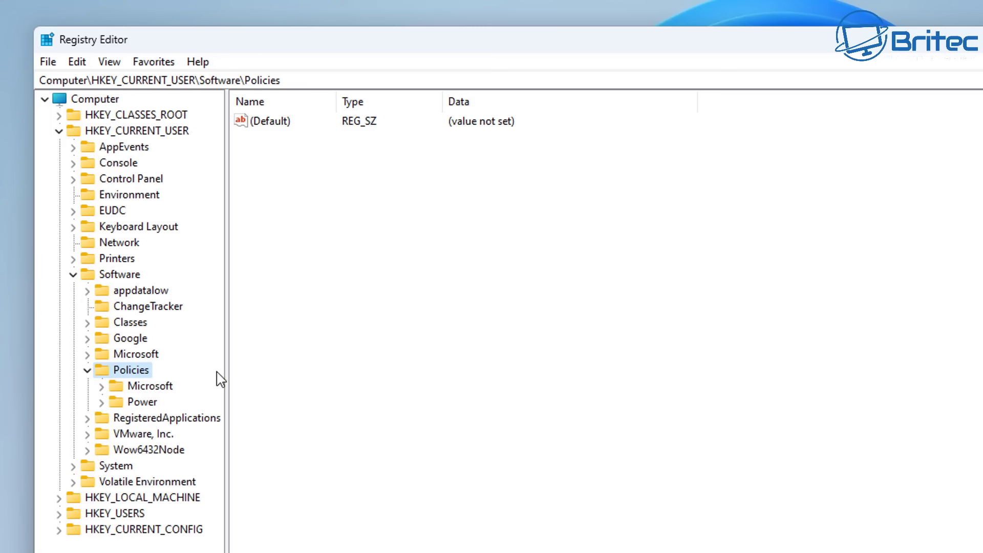
click(150, 390)
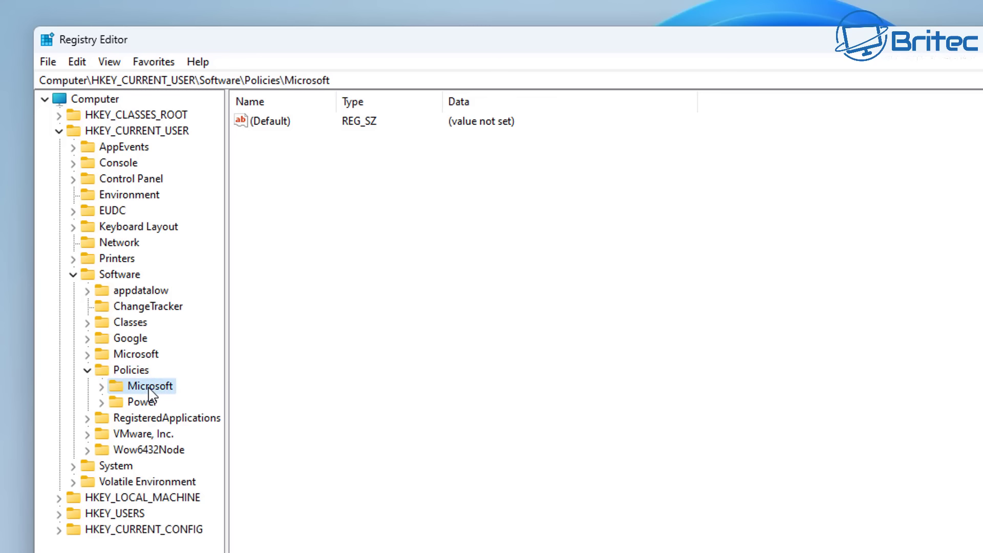
click(101, 387)
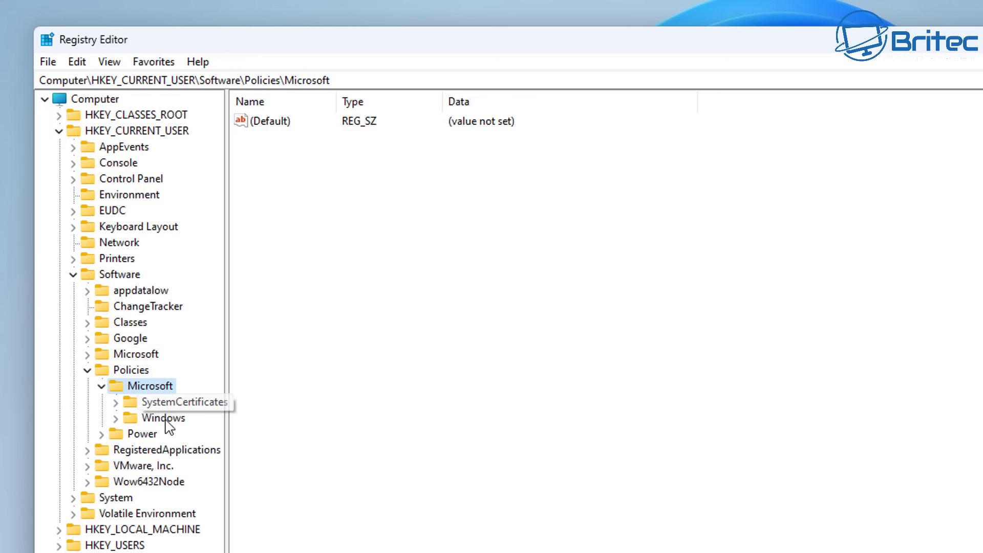
click(134, 417)
click(117, 418)
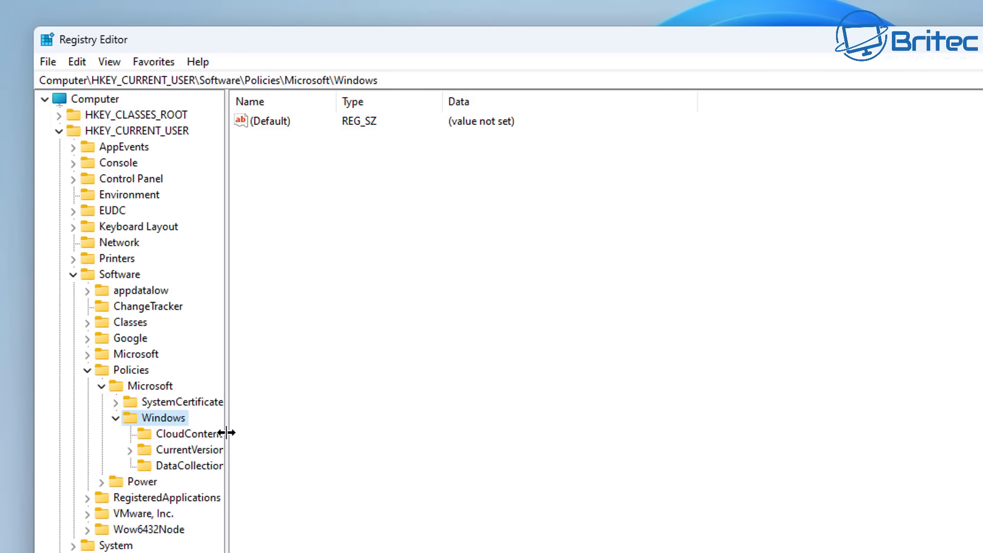
drag(226, 433, 295, 437)
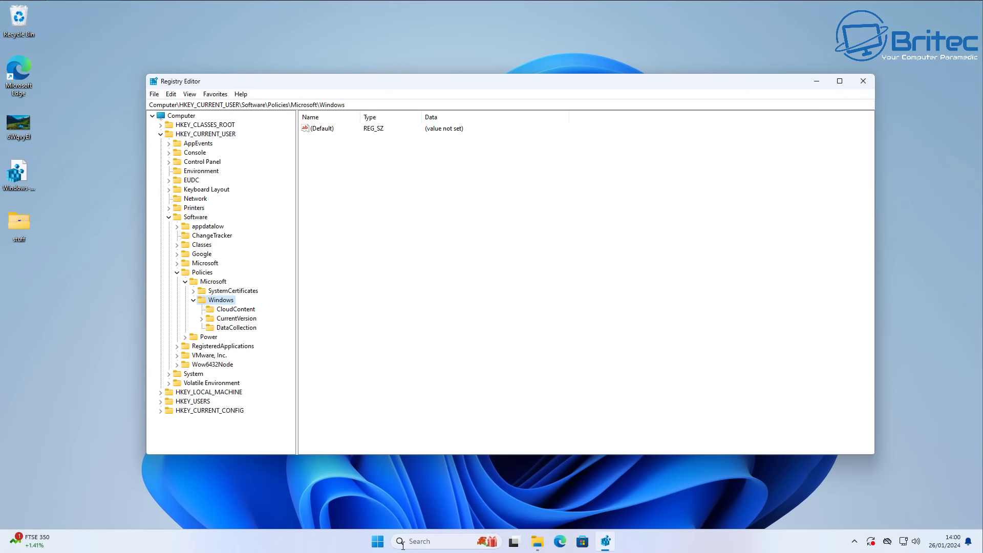
Dismiss the Start search panel, return to Registry Editor and select the Windows policies key
click(377, 541)
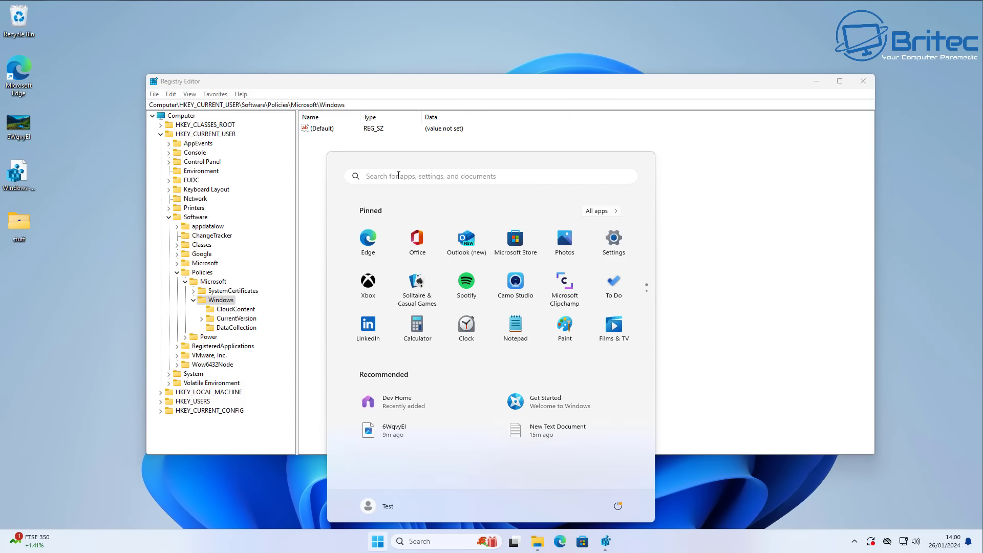
click(398, 175)
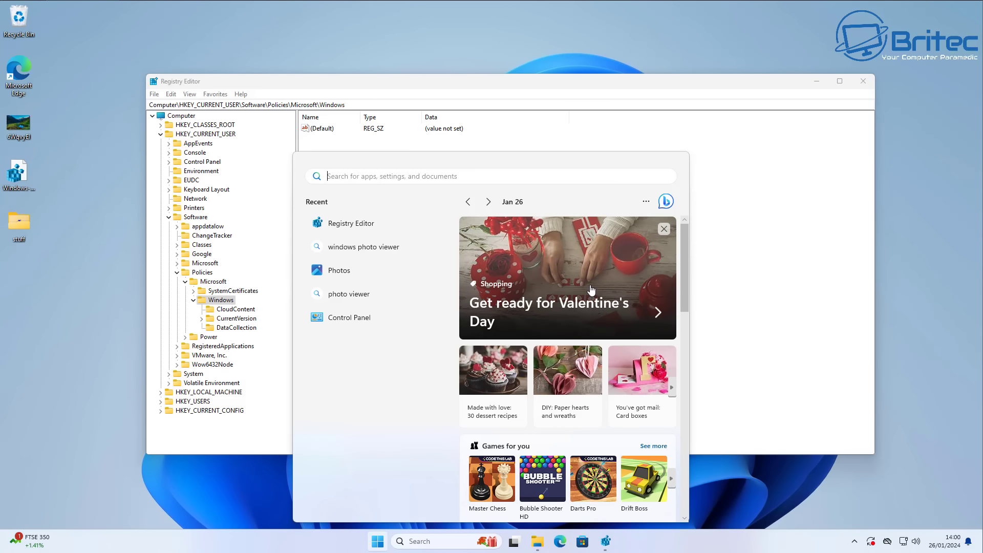
key(Escape)
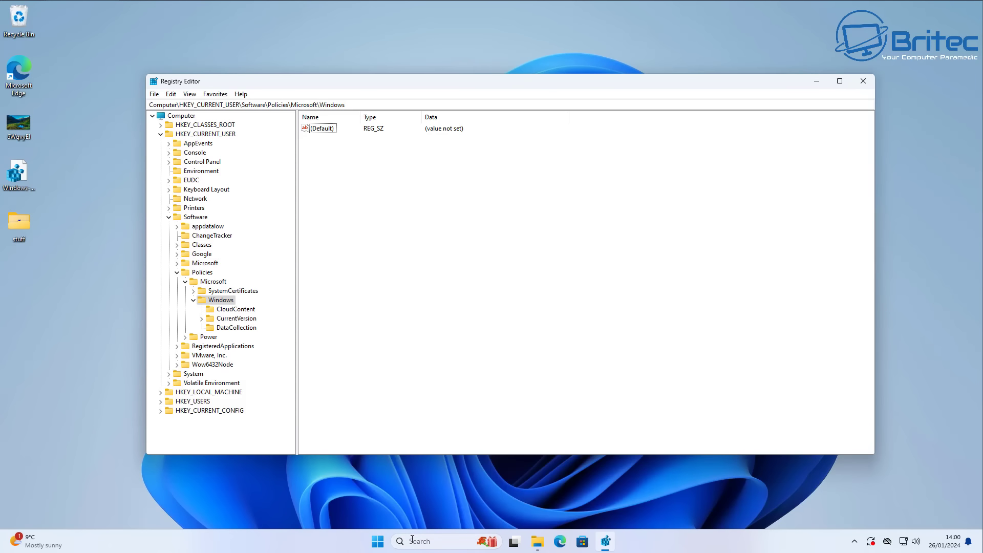
click(412, 541)
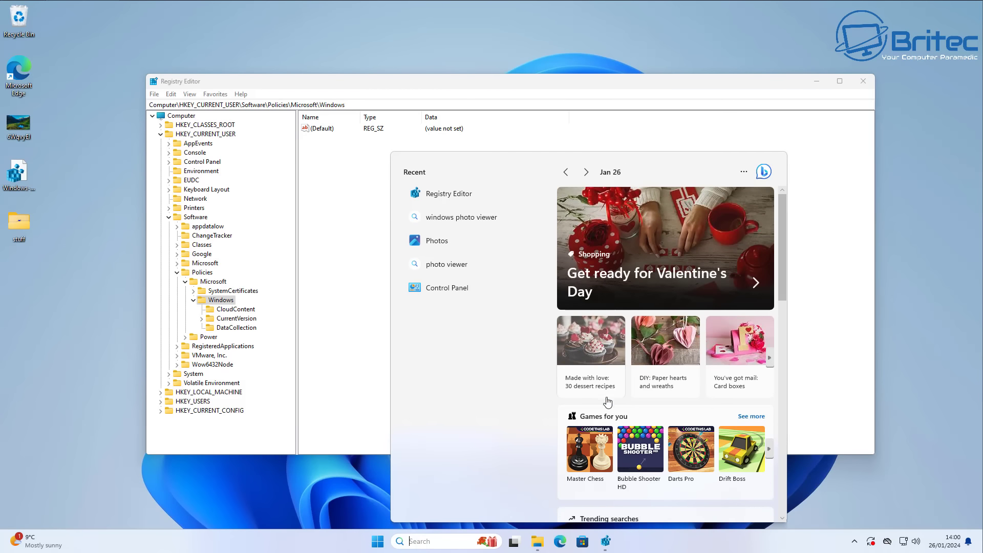
click(859, 348)
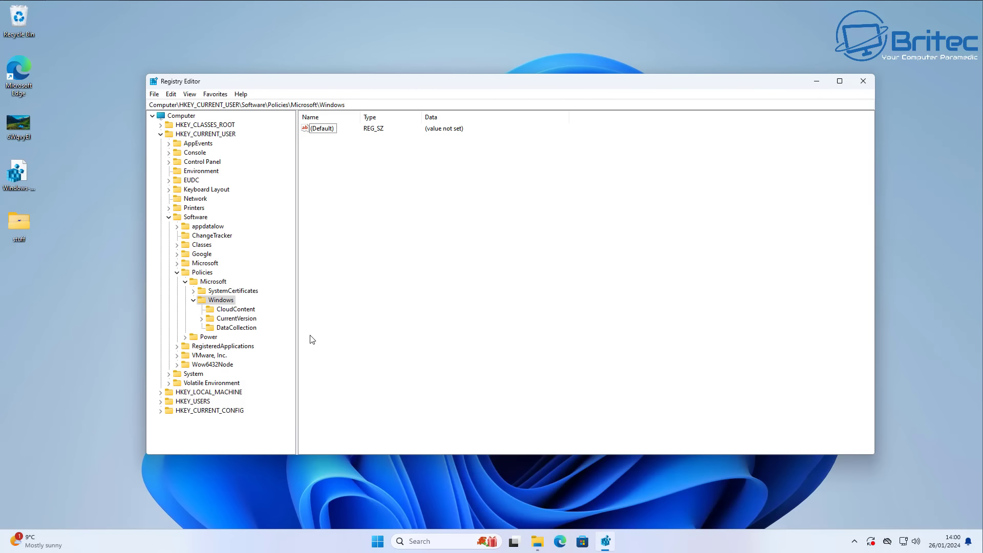
click(219, 300)
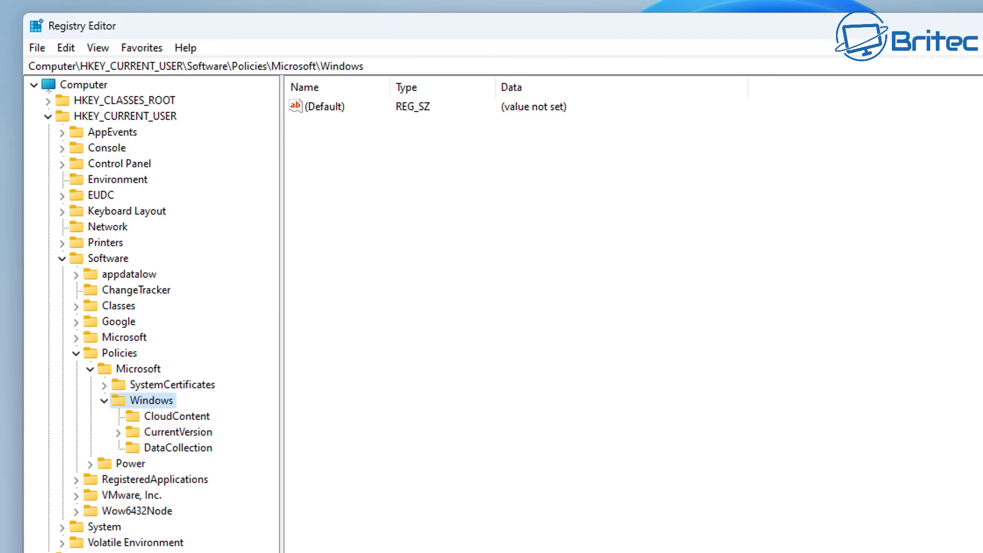
Create a subkey named Explorer under the HKCU Policies\Microsoft\Windows key
right_click(139, 404)
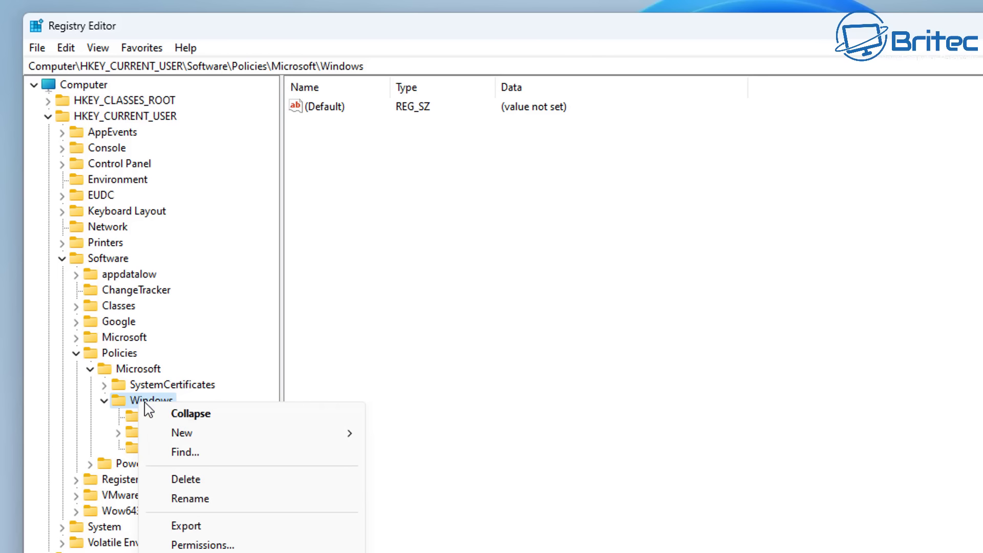
mouse_move(229, 433)
click(433, 437)
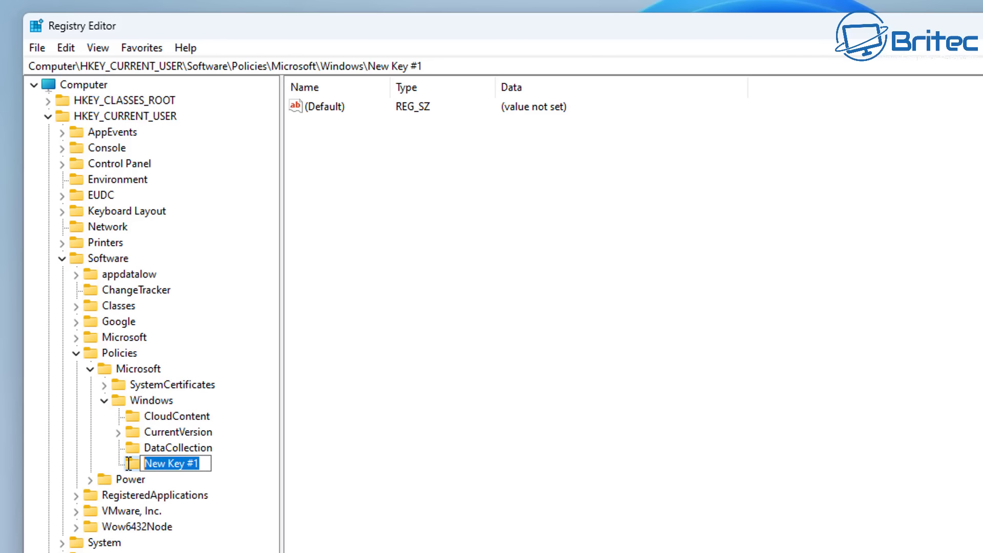
text(Ex)
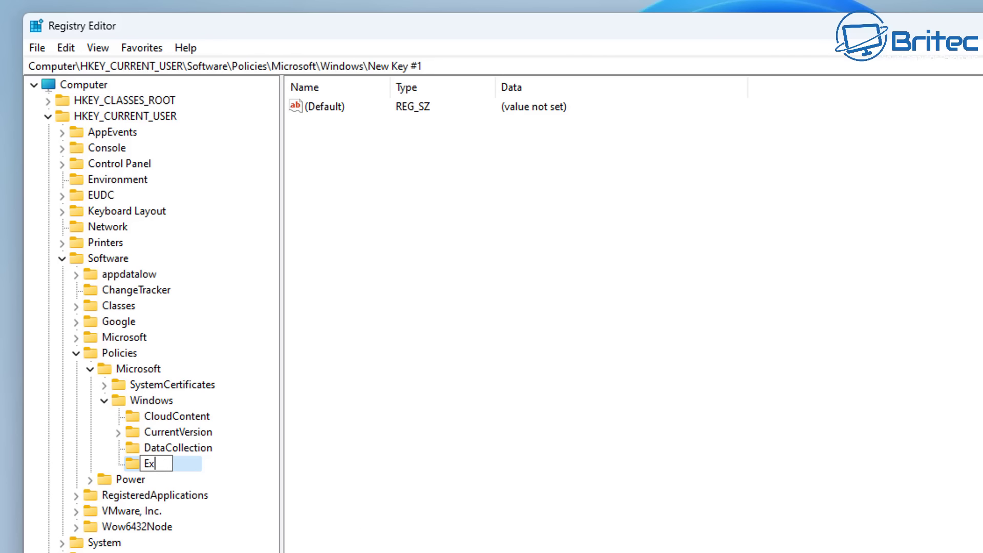
text(plorer)
click(360, 503)
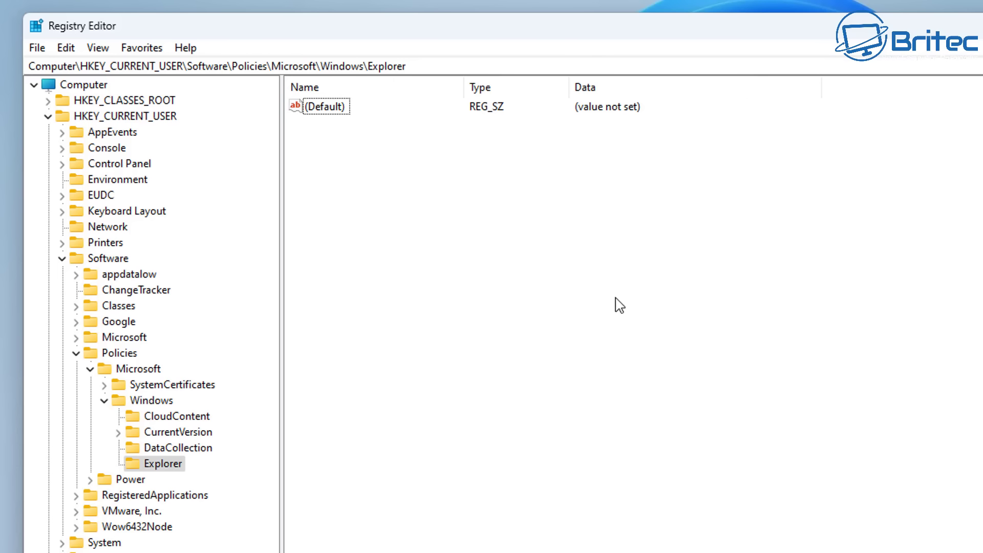
Create a DWORD (32-bit) value named DisableSearchBoxSuggestions in the Explorer key
right_click(333, 150)
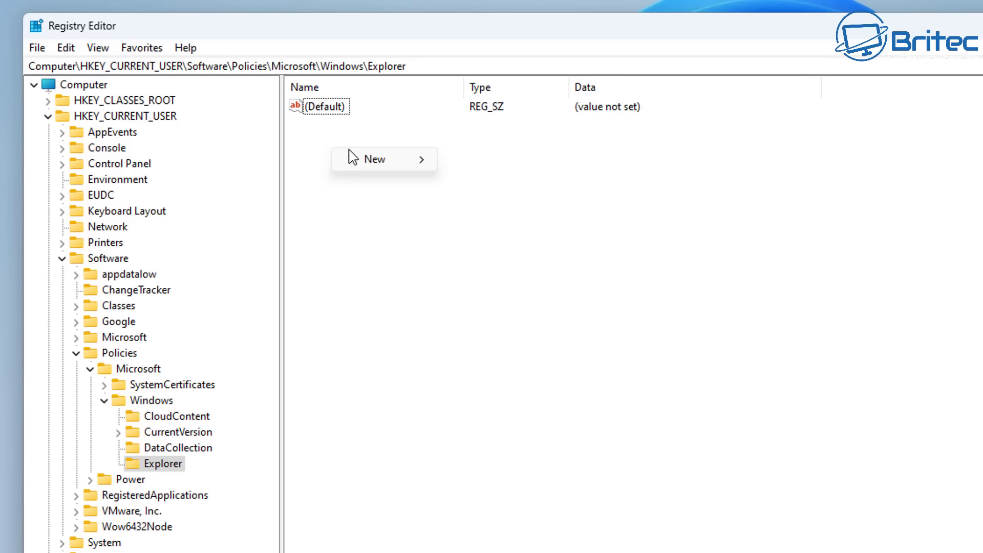
mouse_move(373, 163)
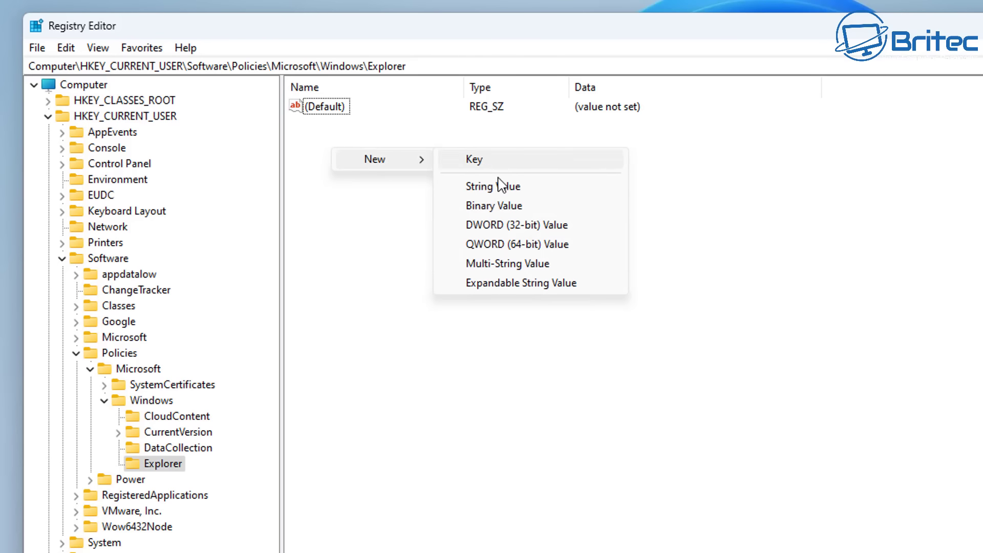
click(502, 226)
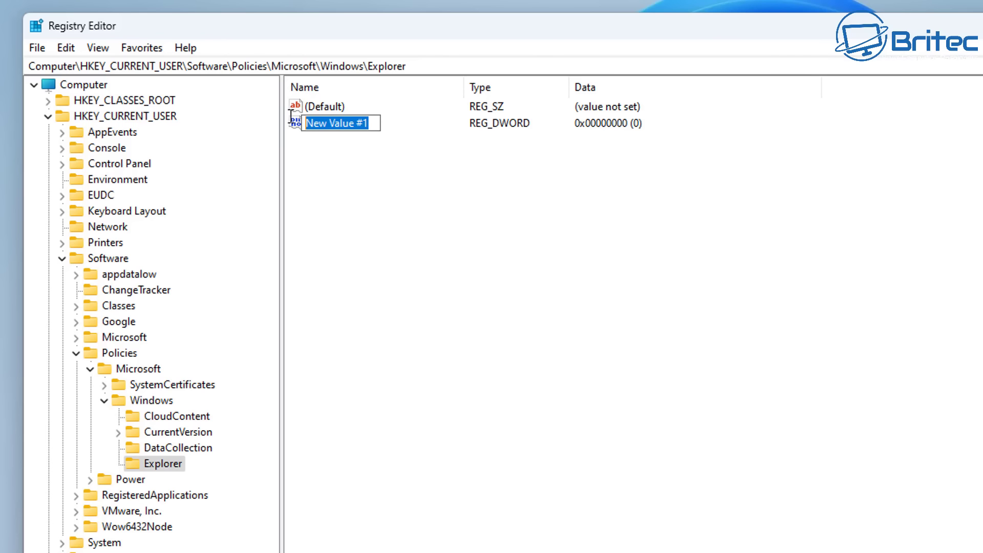
text(D)
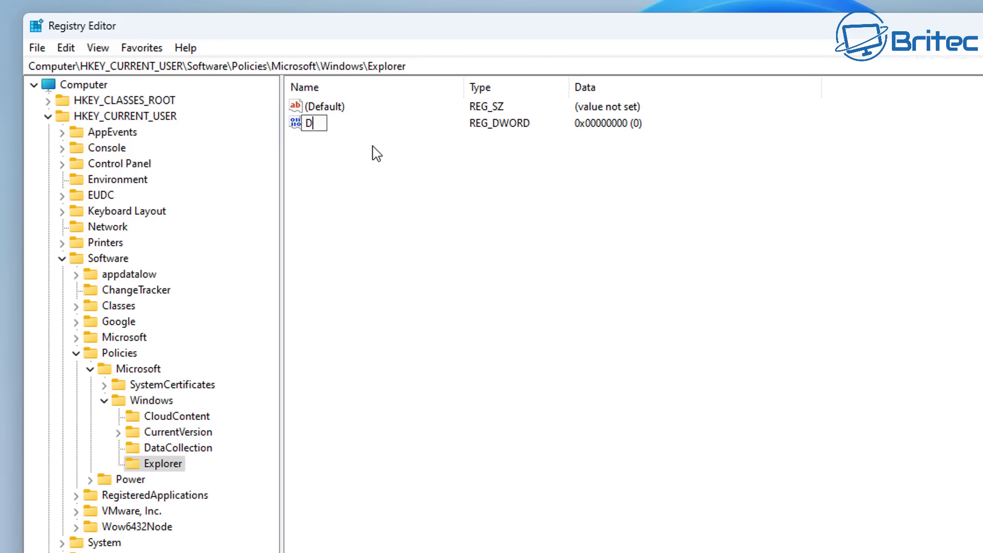
text(isable)
text(SearchB)
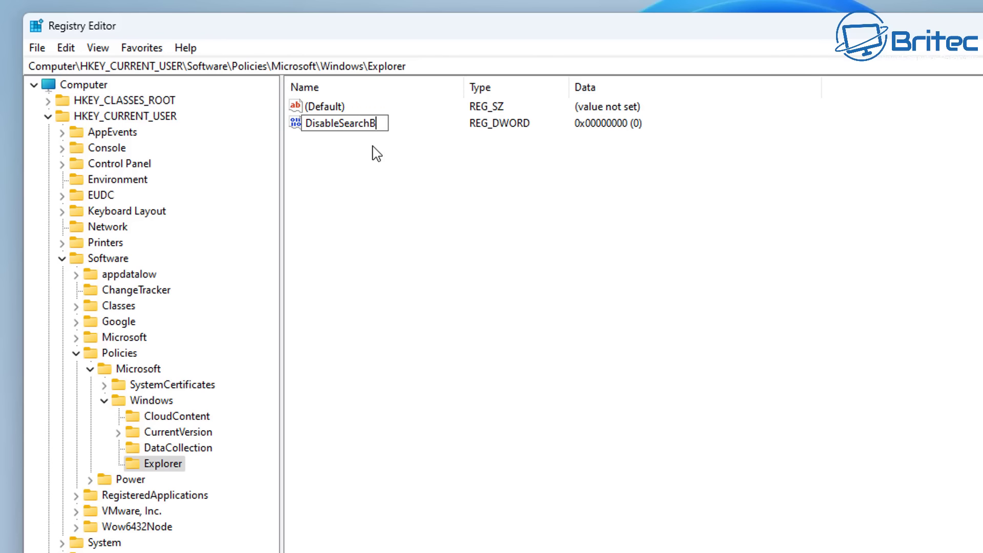
text(oxSuggestio)
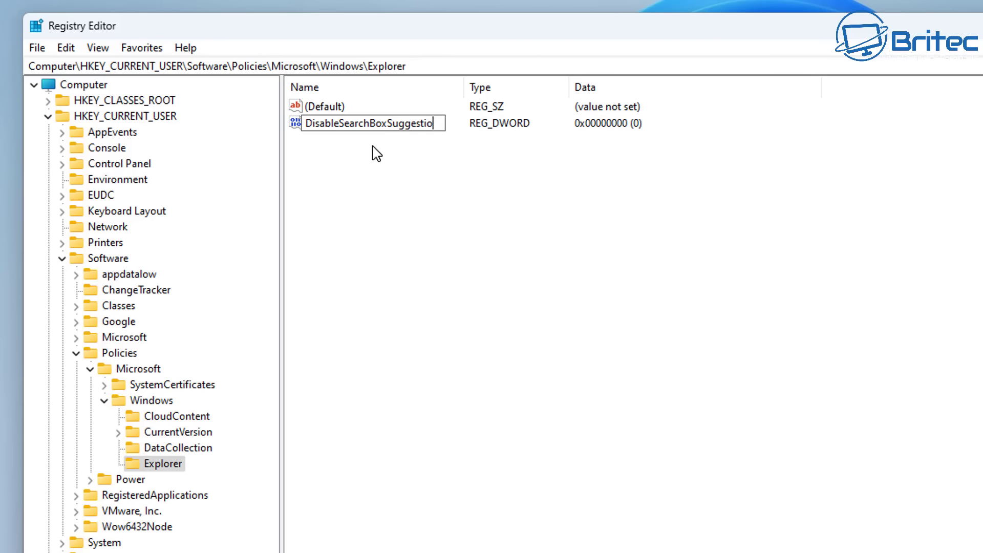
text(ns)
key(Return)
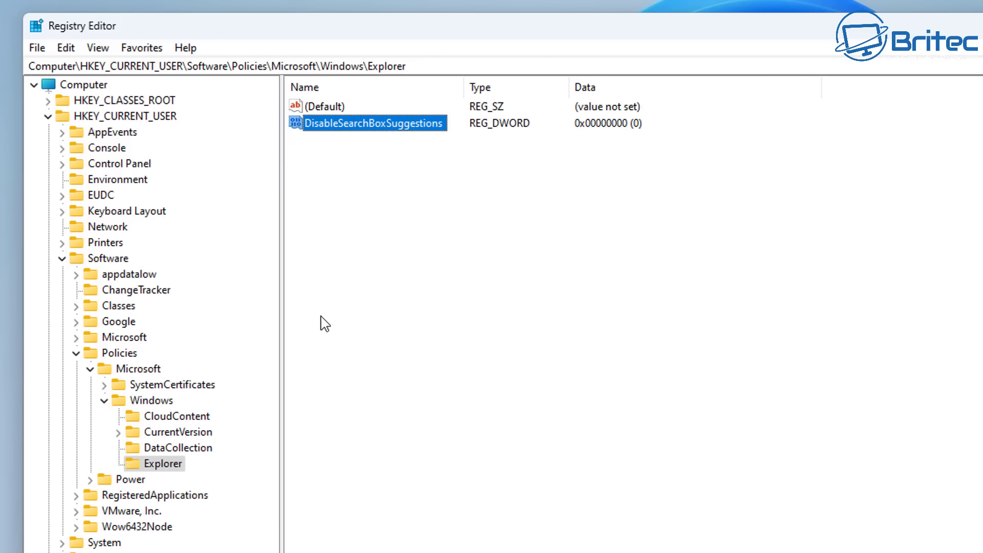
Set DisableSearchBoxSuggestions data to 1
double_click(347, 125)
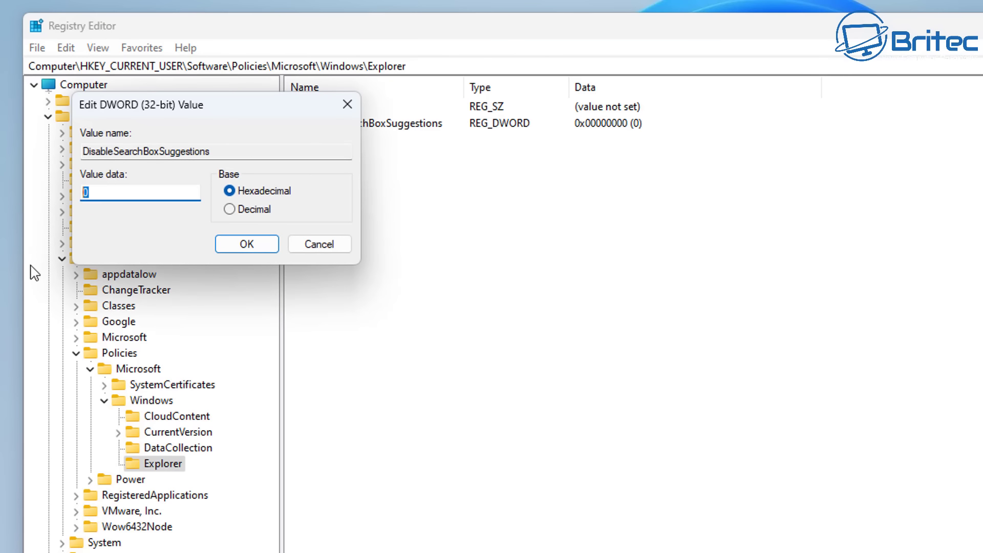
text(1)
click(251, 245)
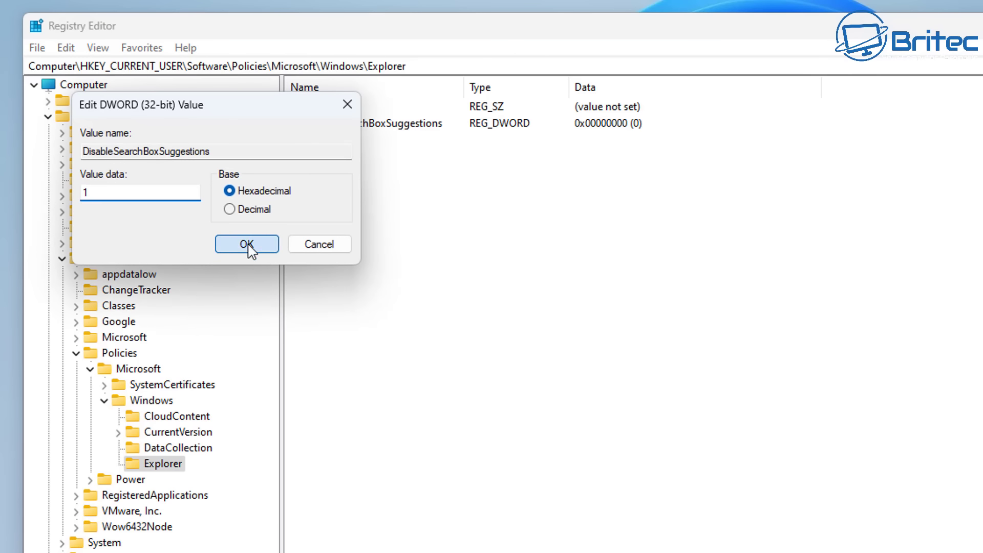
click(719, 194)
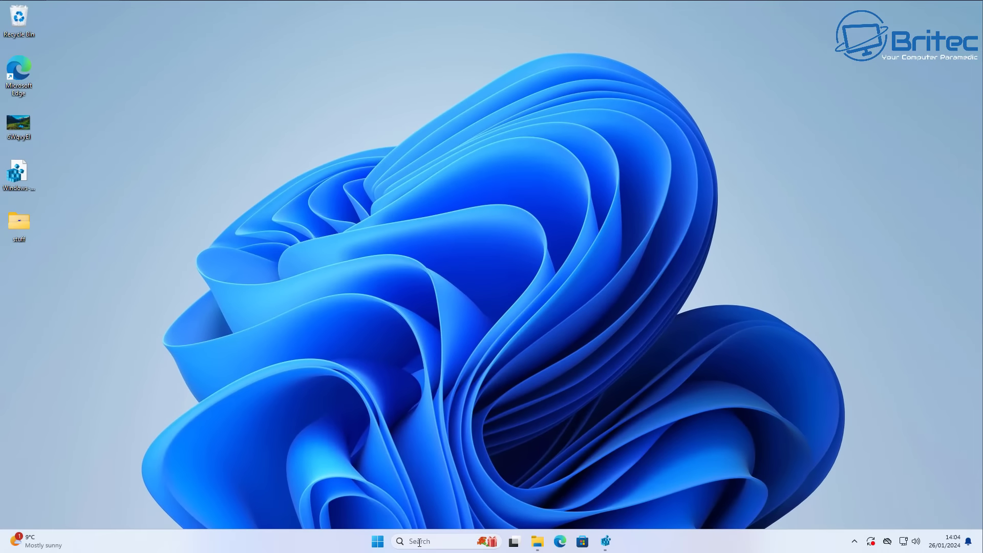
Open Task Manager from the Start button's quick links menu
click(419, 541)
click(372, 469)
right_click(377, 541)
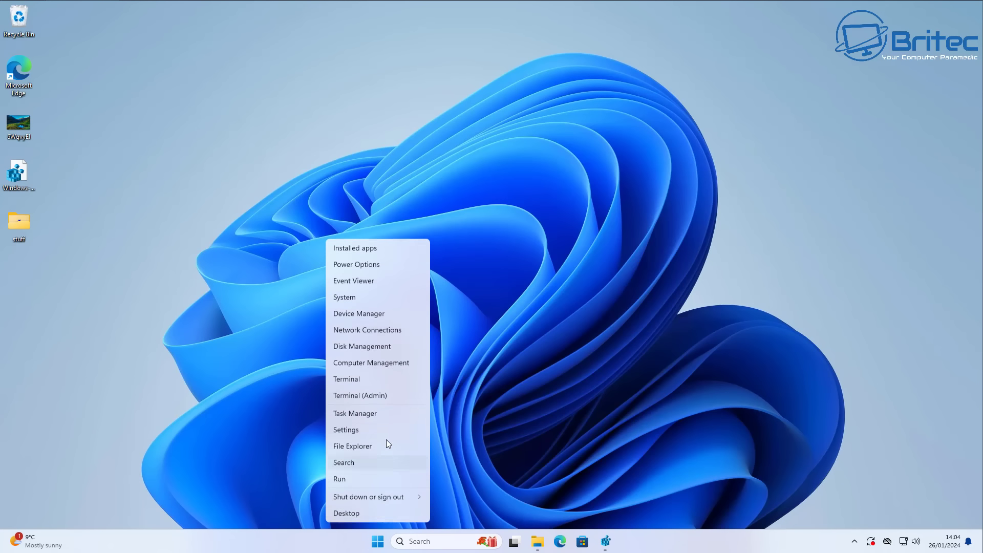
click(371, 413)
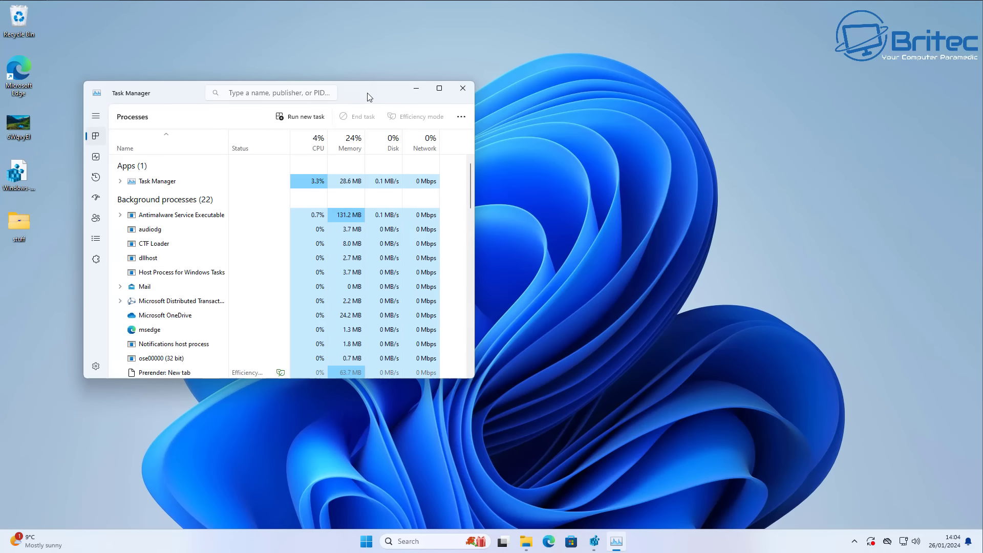
drag(367, 93, 609, 140)
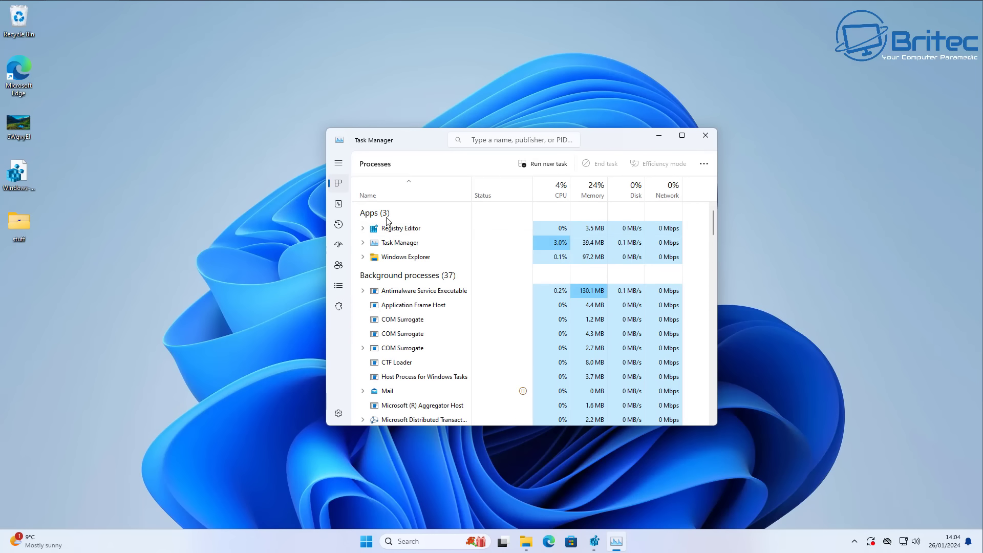
Restart the Windows Explorer process, then close Task Manager
right_click(403, 257)
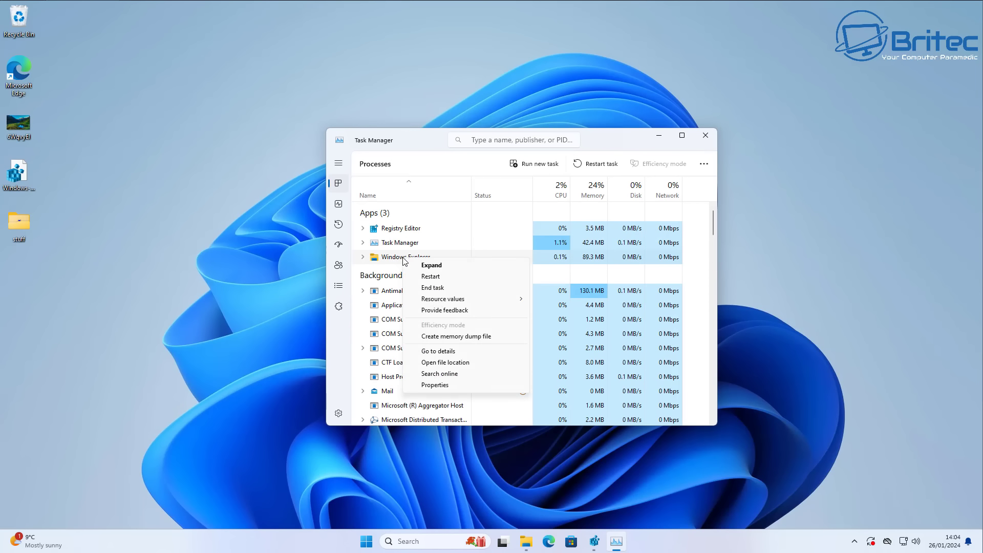
click(423, 277)
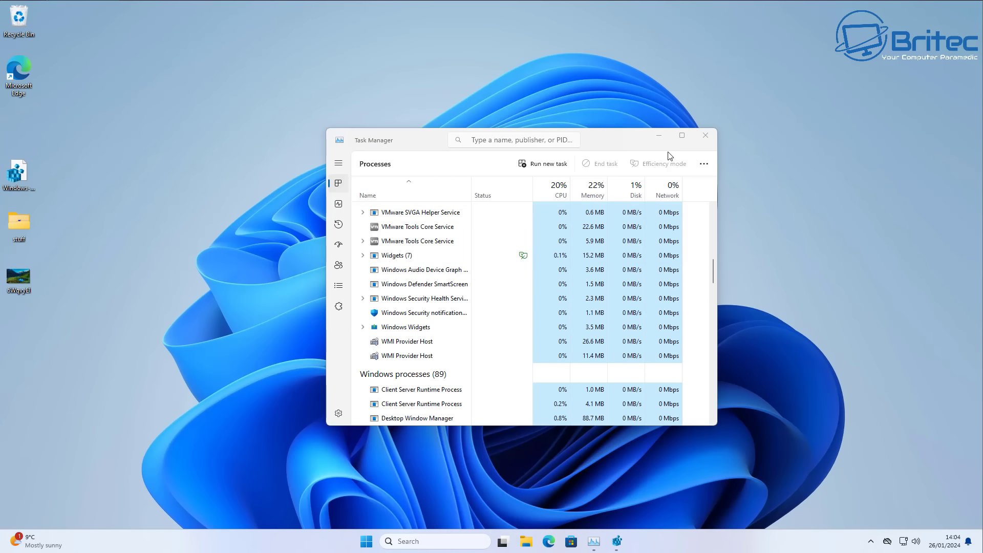
click(706, 137)
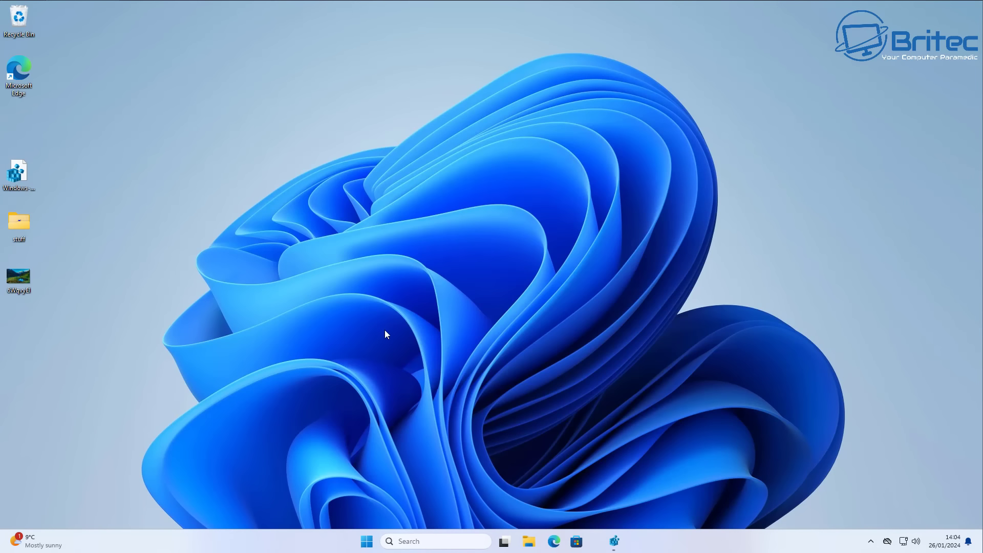
click(426, 541)
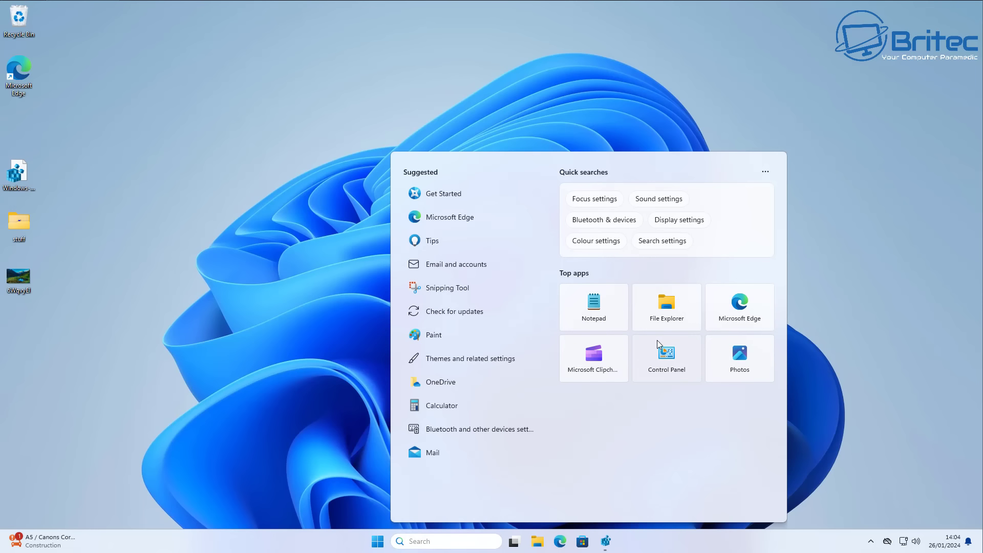
click(843, 359)
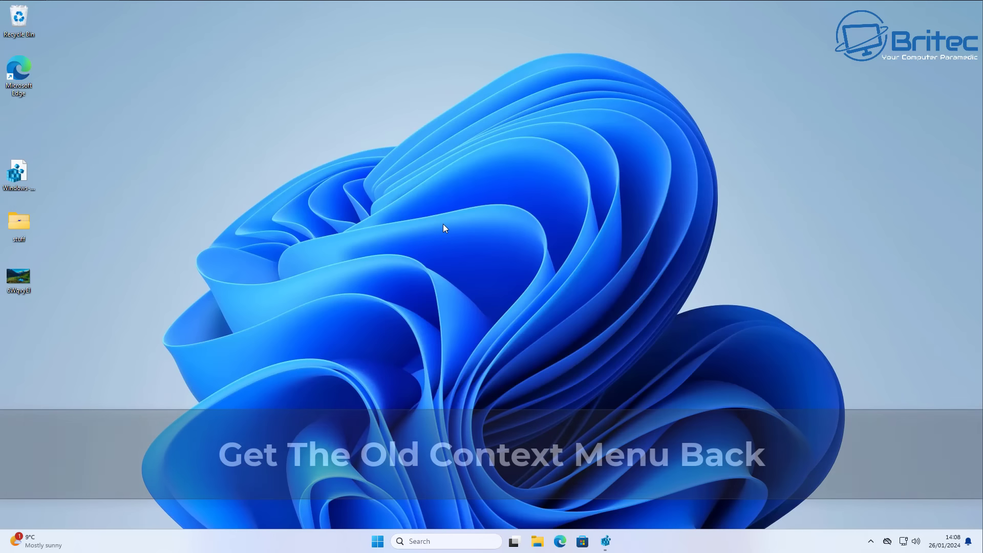
right_click(443, 224)
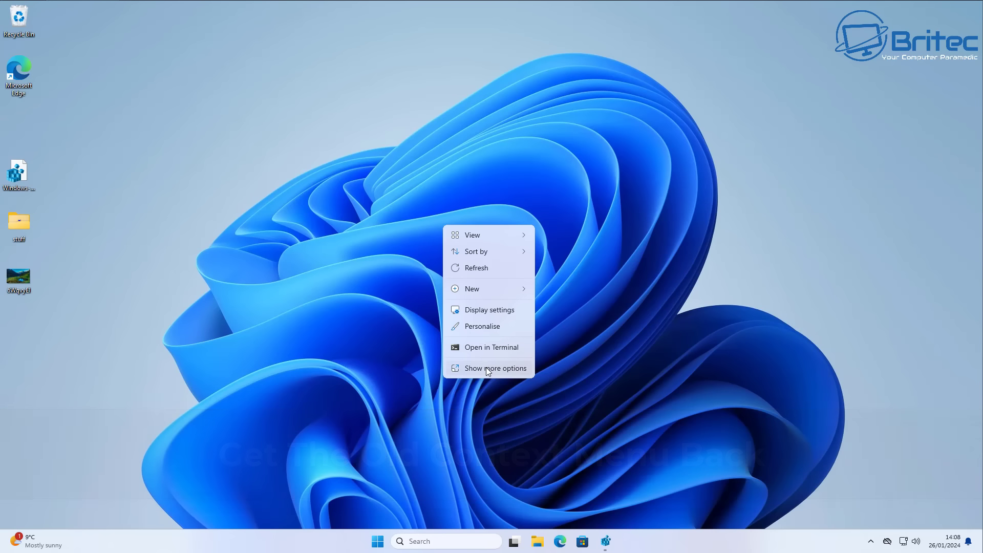
click(486, 367)
click(413, 254)
right_click(456, 208)
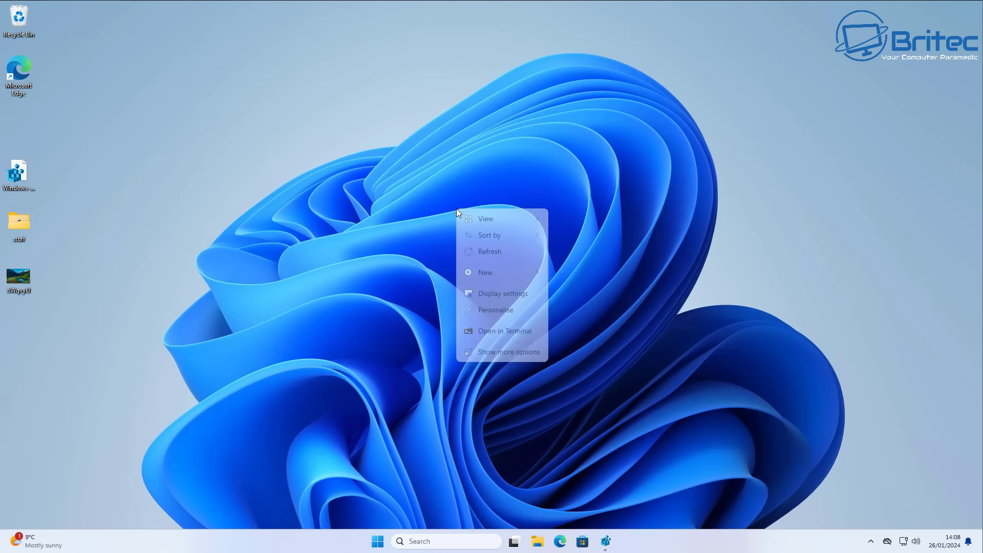
click(482, 376)
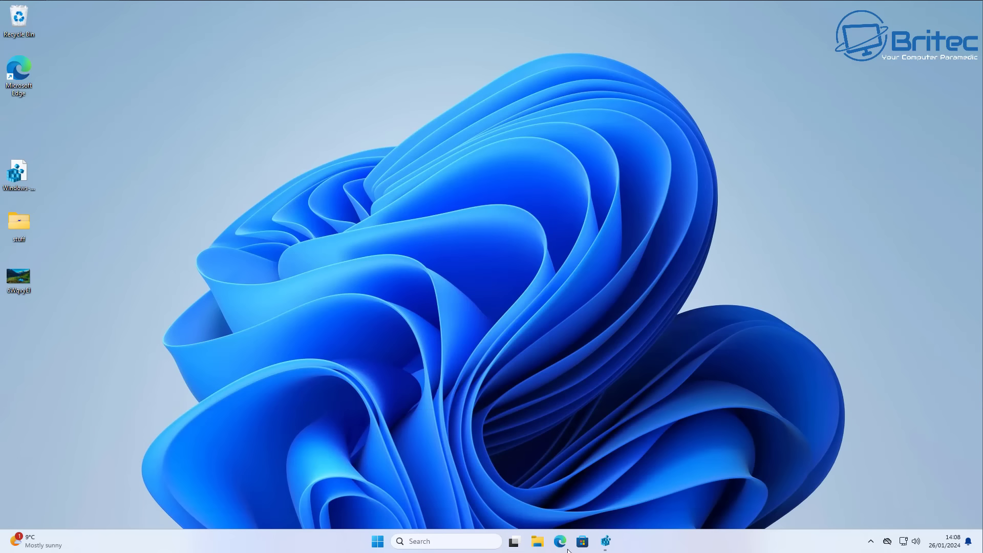
Restore Registry Editor and expand HKEY_CURRENT_USER > Software > Classes > CLSID to list its GUID subkeys
click(606, 541)
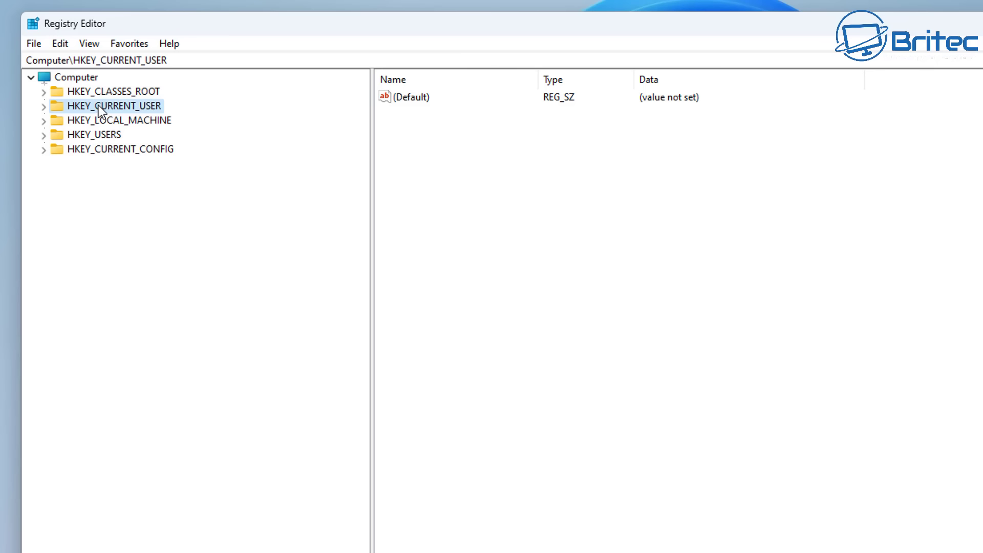
click(47, 111)
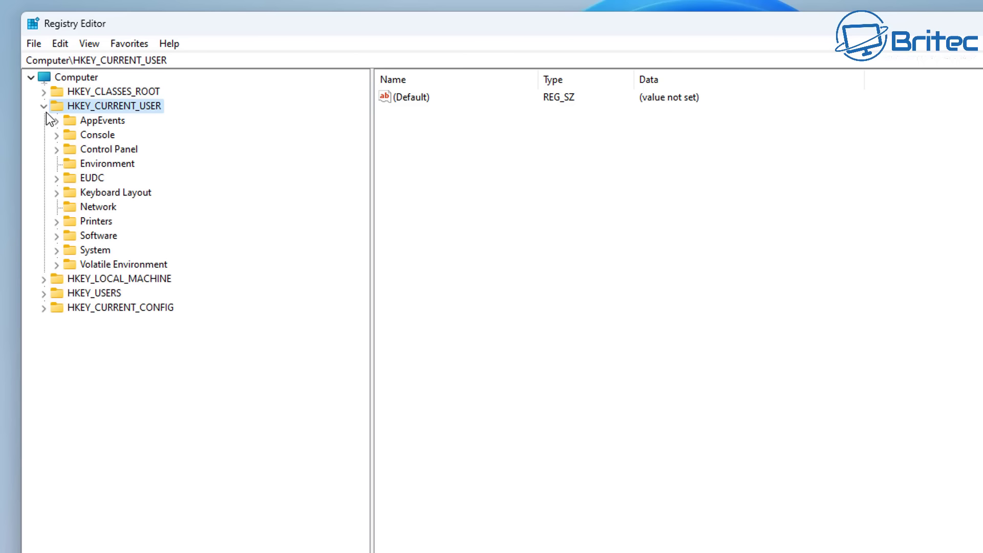
click(67, 236)
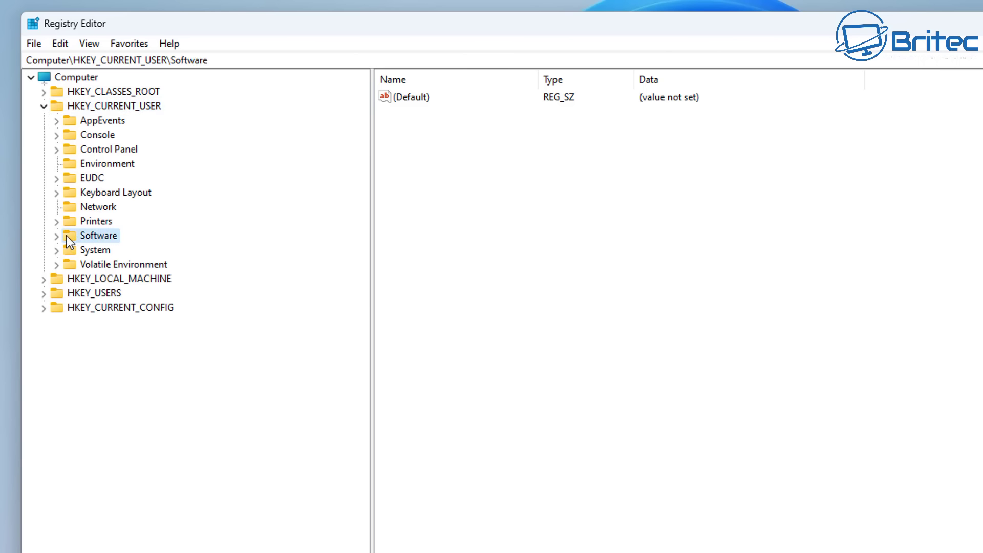
click(57, 236)
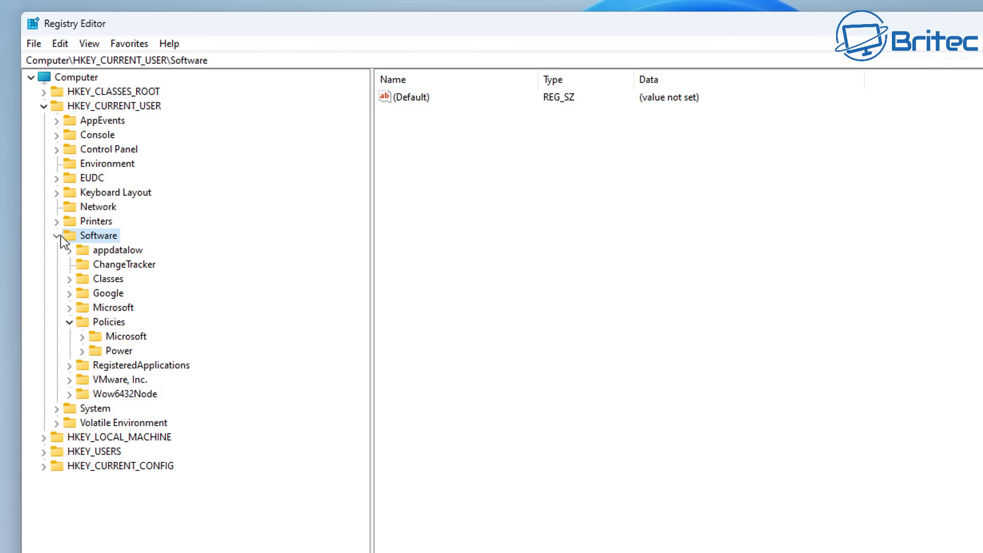
click(107, 280)
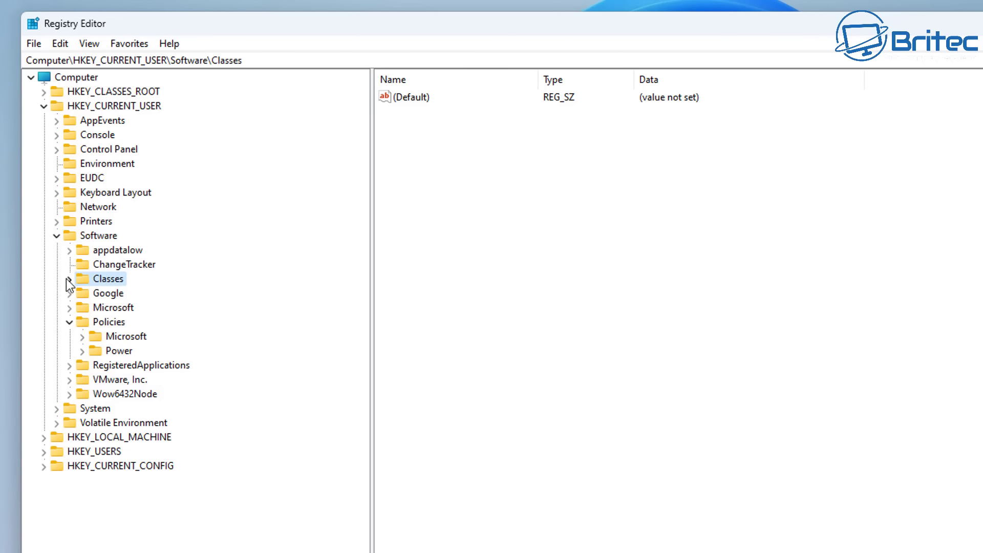
click(69, 278)
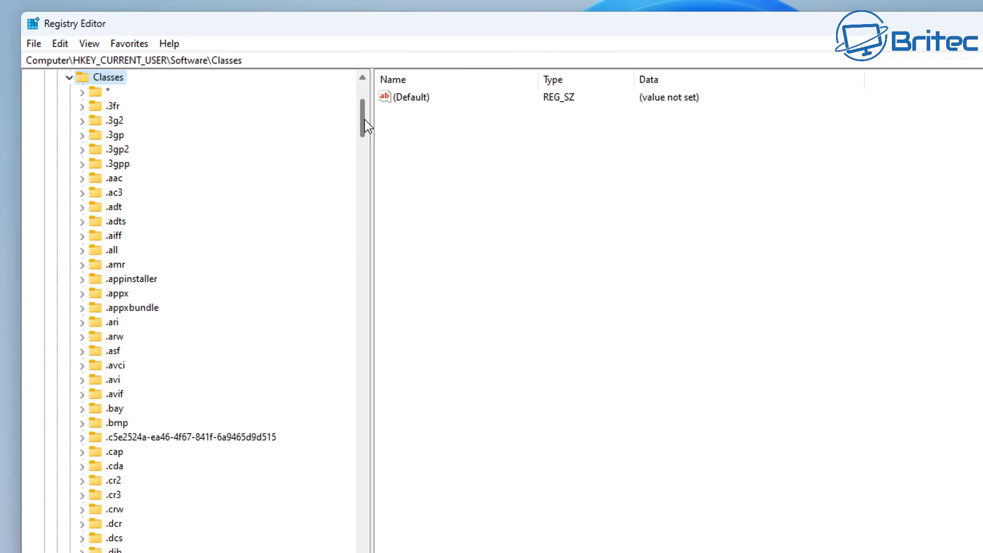
drag(364, 120, 414, 438)
click(110, 150)
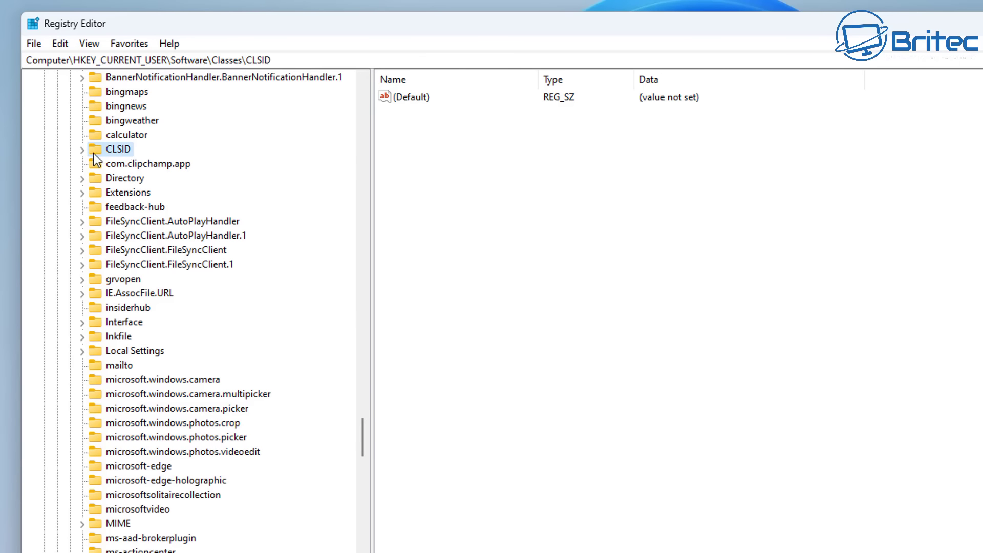
click(82, 149)
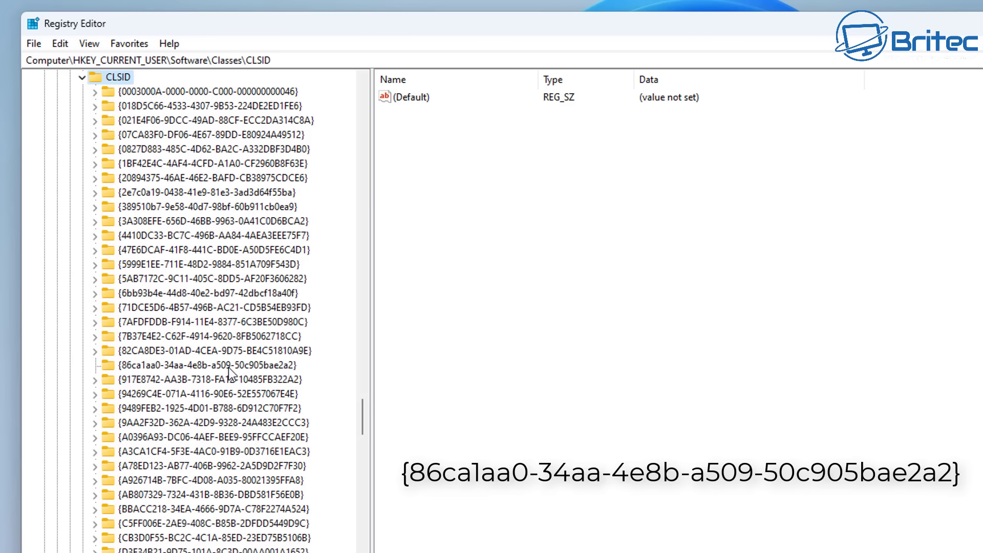
Add a new subkey under {86ca1aa0-34aa-4e8b-a509-50c905bae2a2} and name it InprocServer32
click(280, 374)
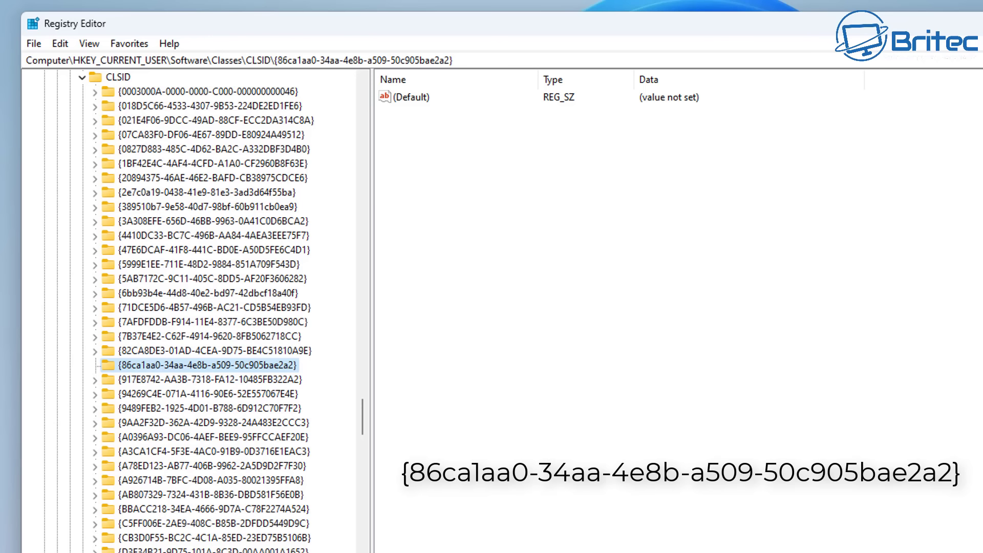
right_click(244, 365)
mouse_move(293, 398)
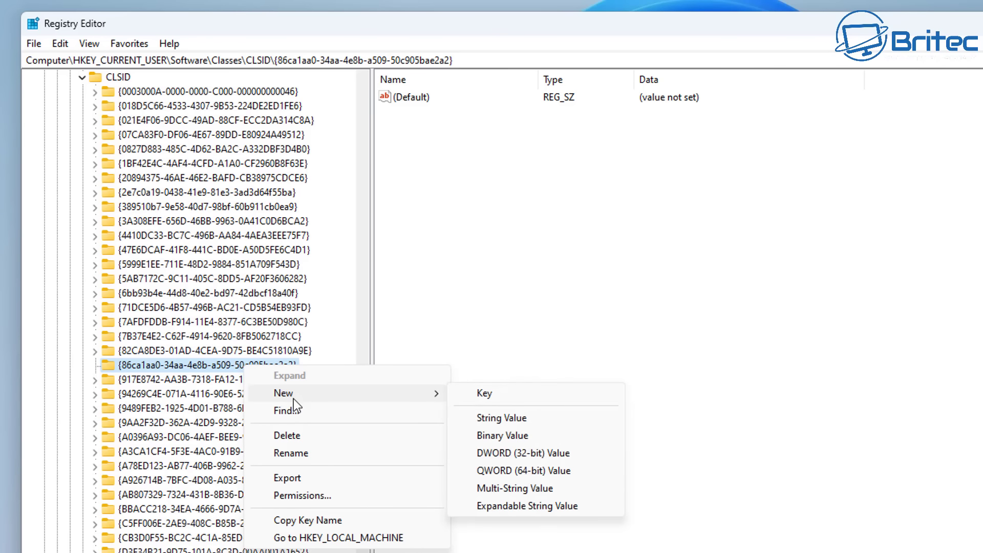
click(491, 402)
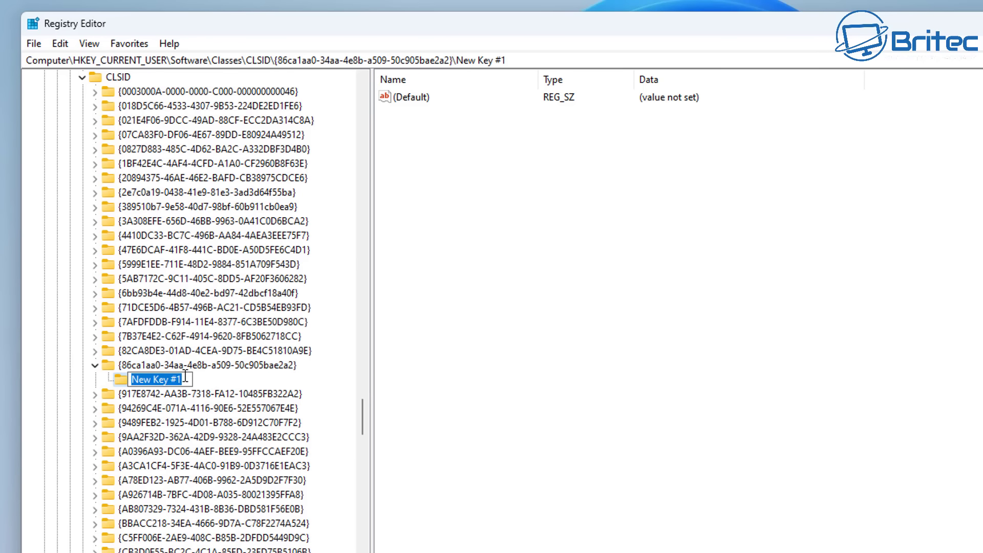
drag(183, 379, 102, 377)
text(In)
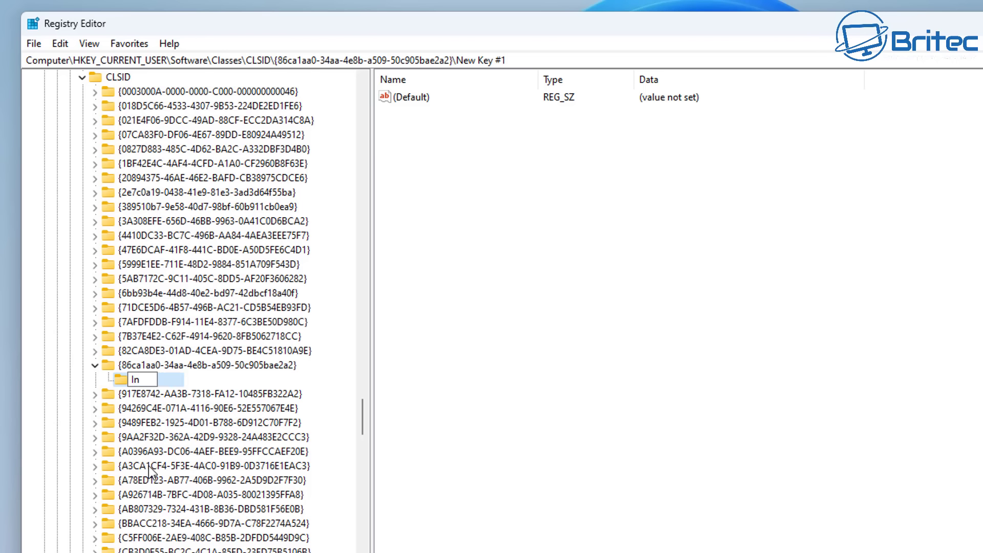
text(procServer)
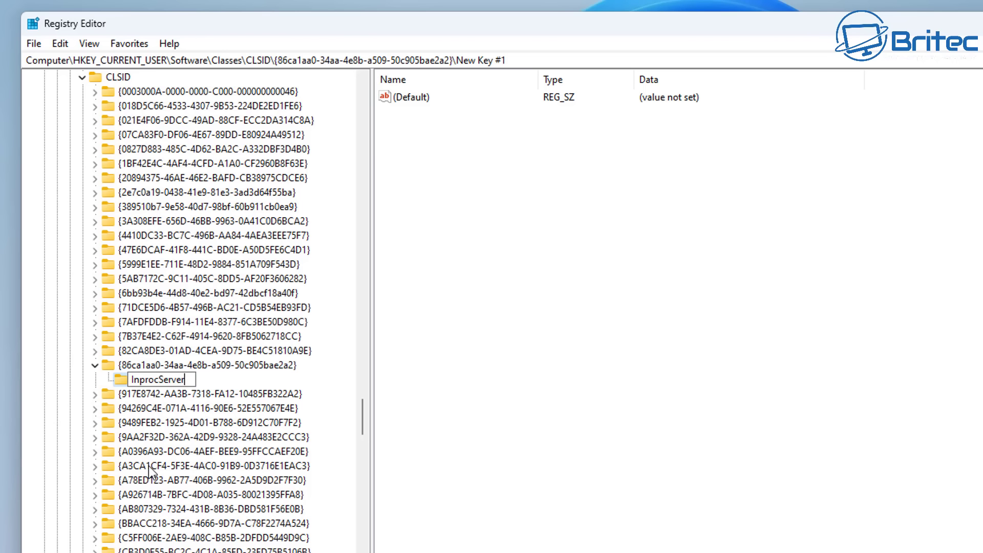
text(32)
Commit the InprocServer32 name and clear the dash from its (Default) value data
click(228, 379)
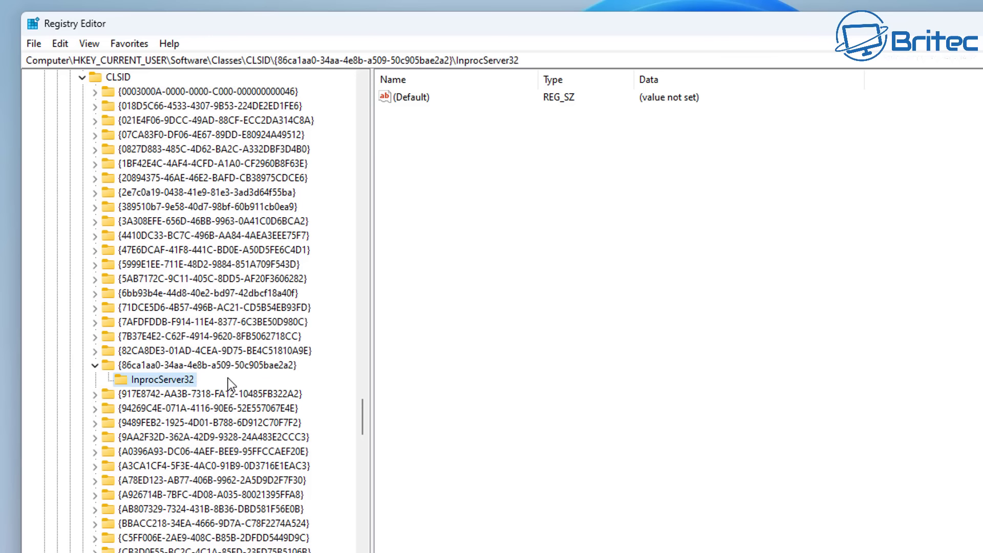
double_click(414, 99)
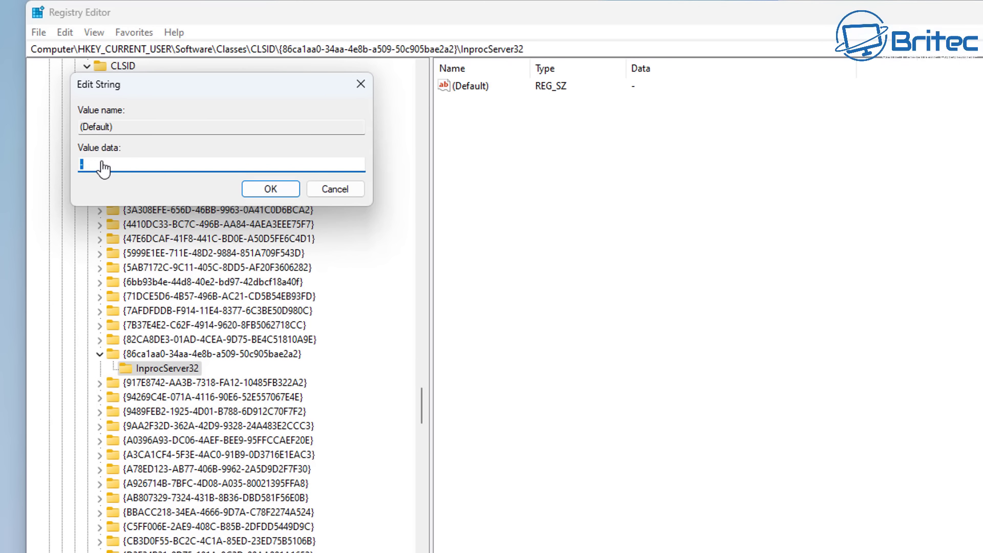
click(96, 163)
key(BackSpace)
Close the string editor and confirm the desktop right-click menu now shows the classic full list
click(363, 83)
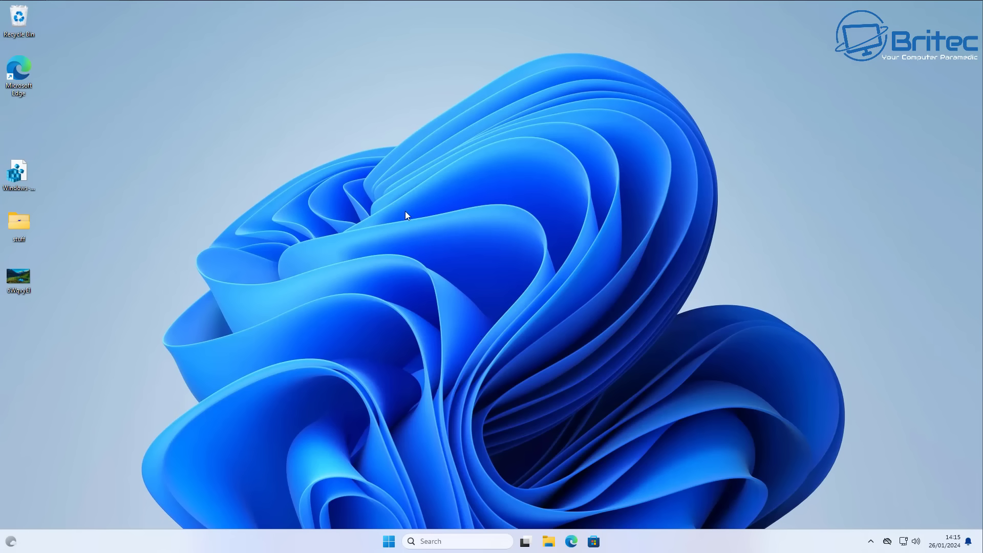
right_click(420, 177)
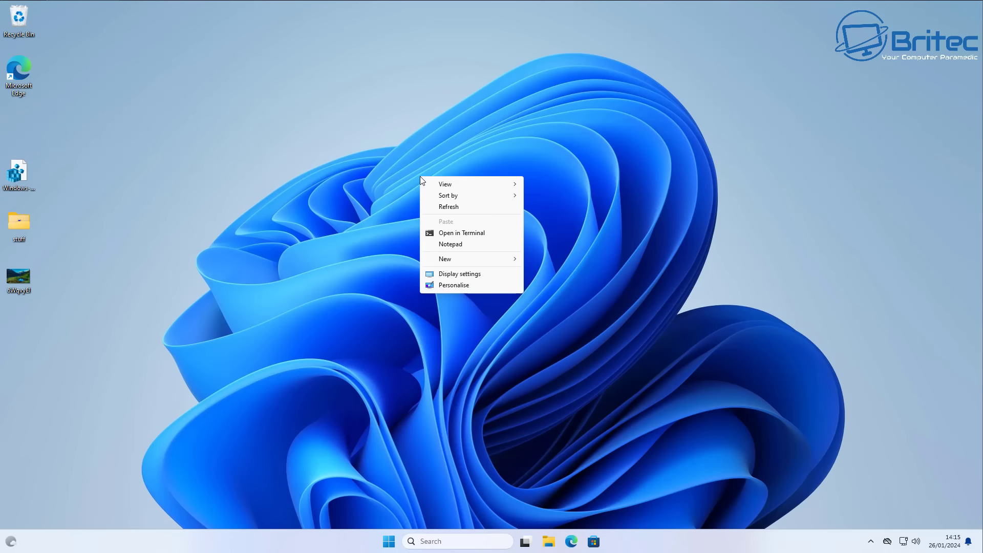
click(332, 279)
right_click(382, 181)
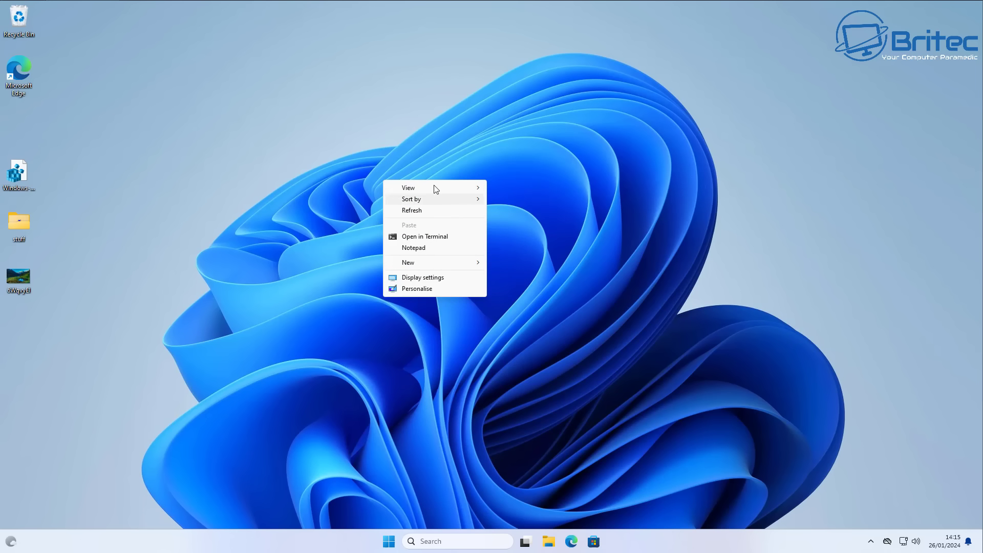
click(451, 331)
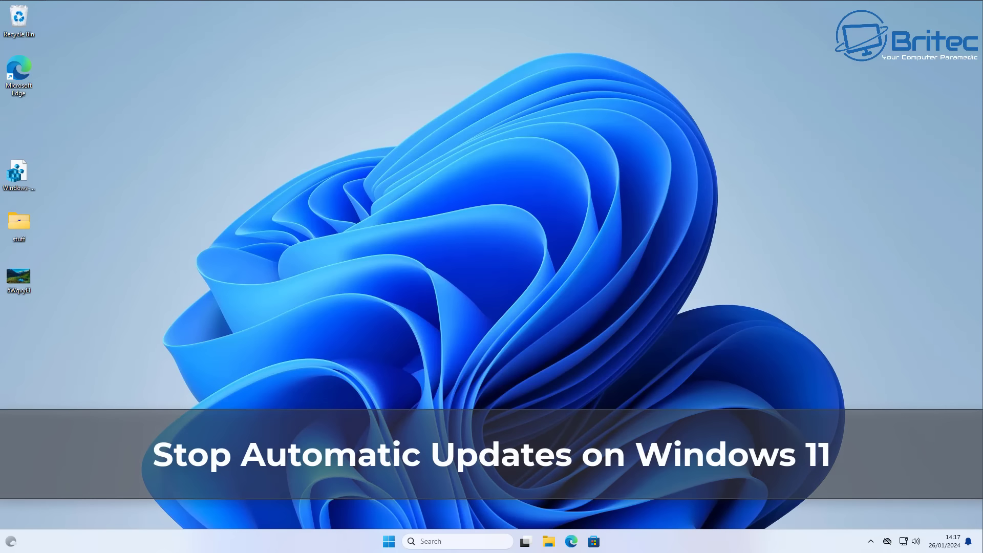
click(388, 541)
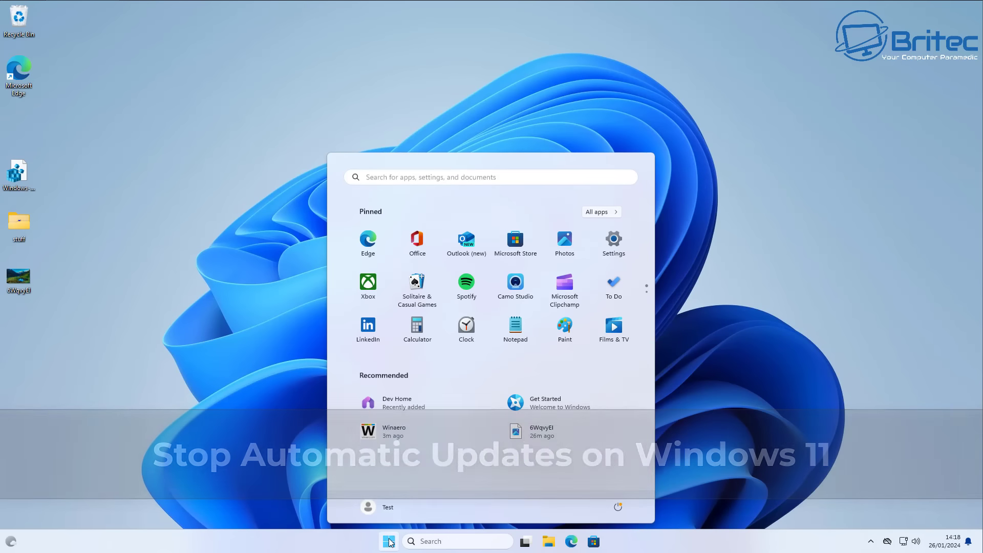
click(613, 240)
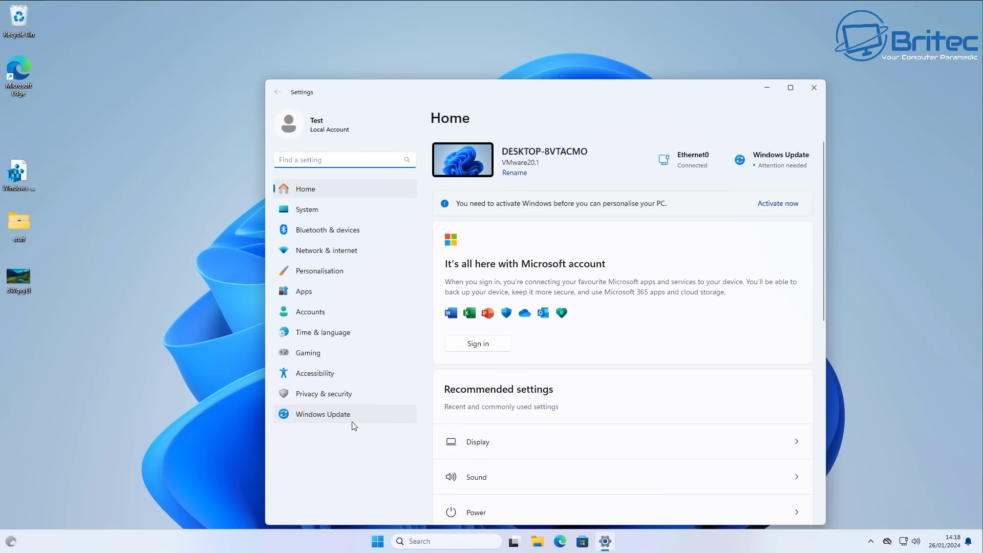
click(351, 421)
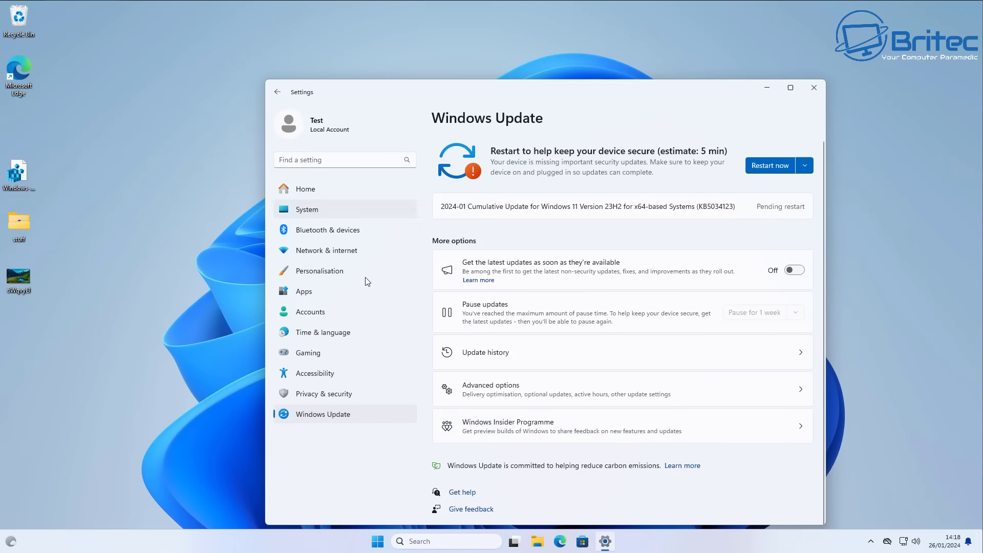
click(810, 92)
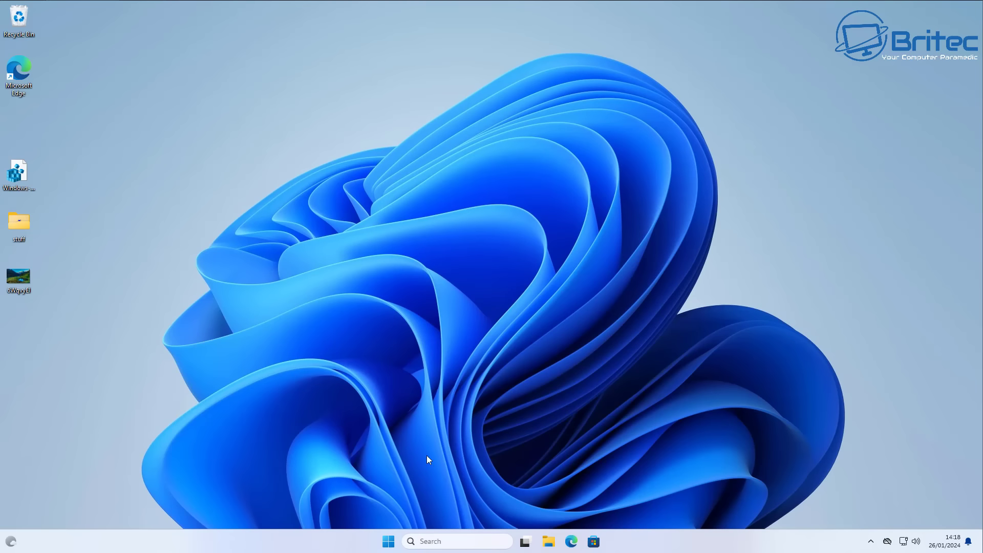
Reopen Registry Editor from the Start menu
click(389, 541)
click(410, 177)
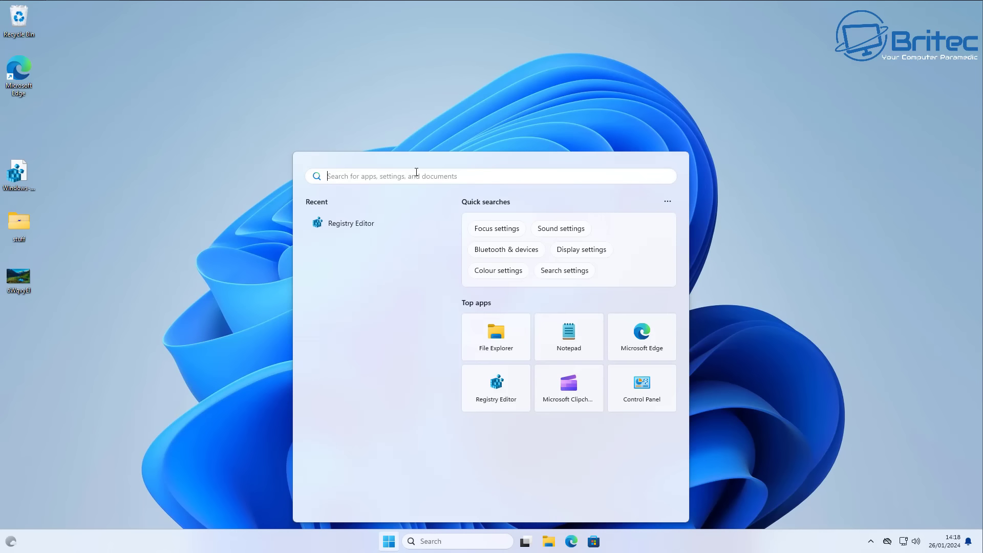
click(327, 224)
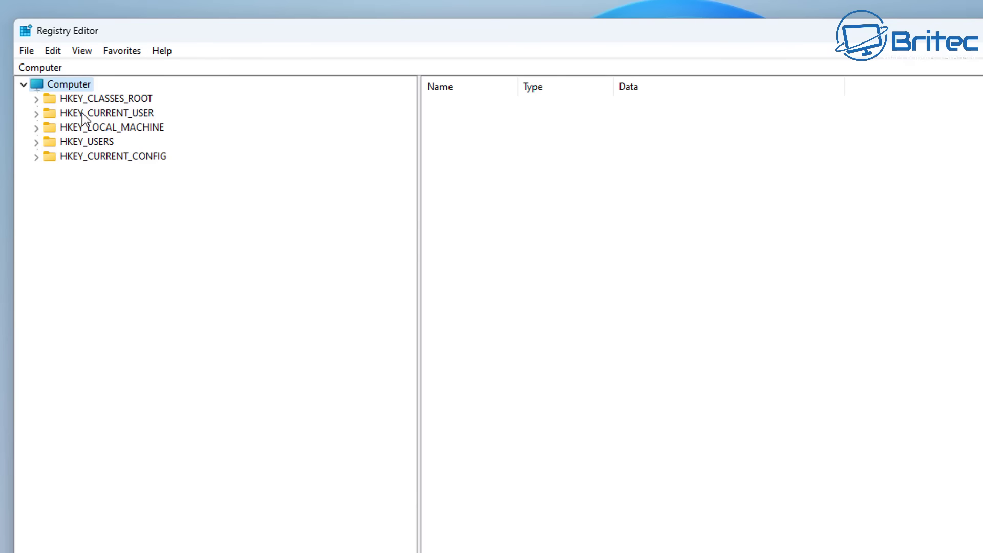
Expand HKEY_LOCAL_MACHINE\SOFTWARE\Policies\Microsoft\Windows and scroll through its subkeys
click(88, 128)
click(36, 126)
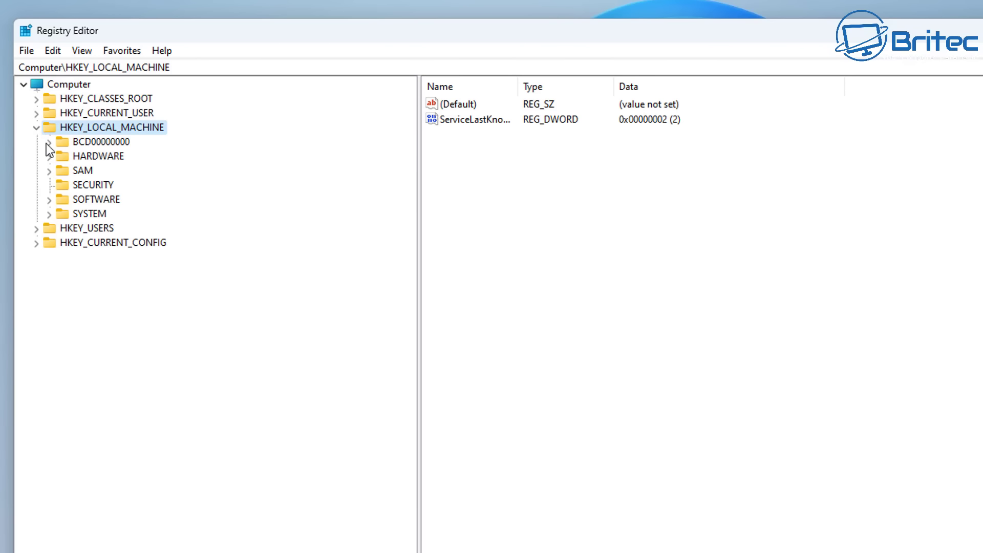
click(58, 199)
click(49, 199)
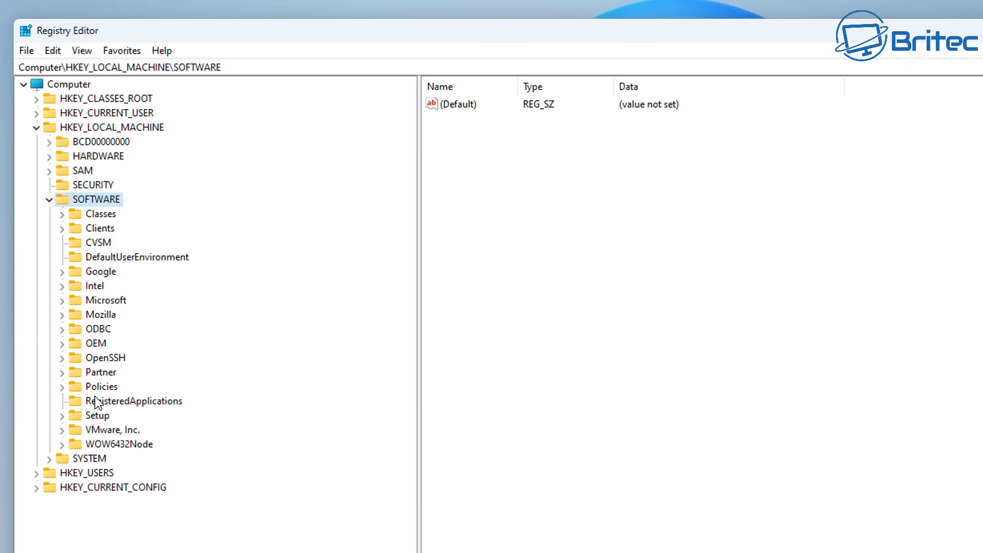
click(63, 388)
click(62, 387)
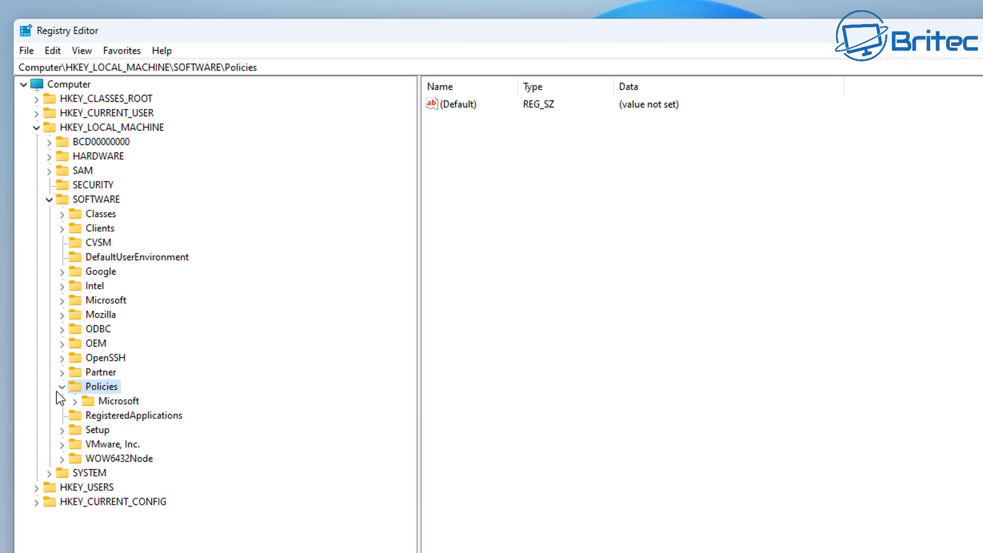
click(103, 401)
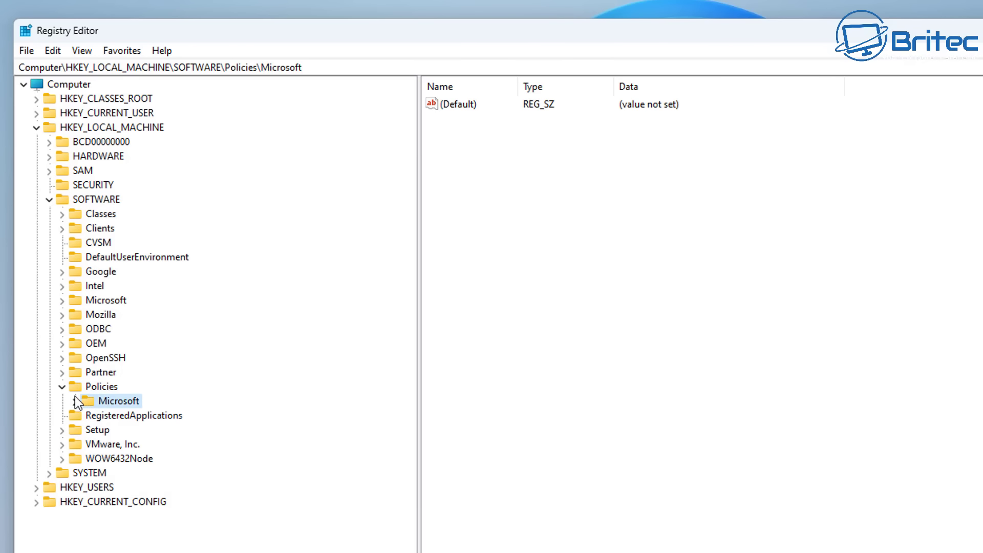
click(73, 402)
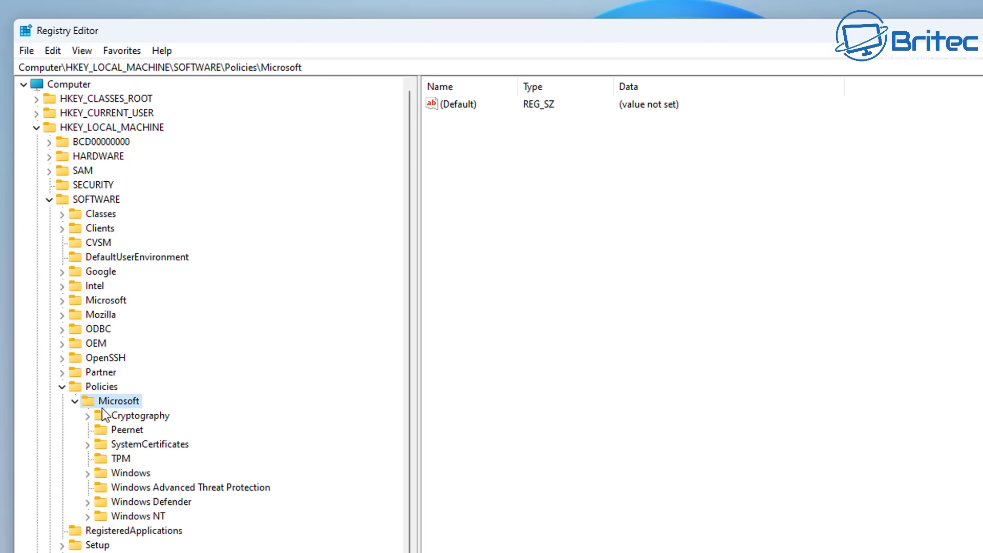
click(131, 473)
click(88, 473)
scroll(135, 440, down, 4)
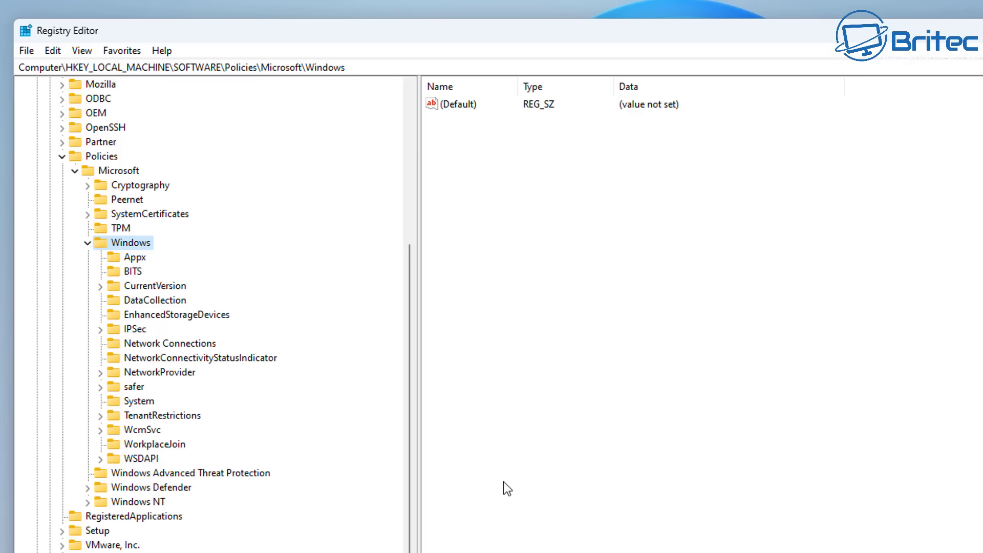
Create a new key named WindowsUpdate under the Windows policies key
right_click(126, 246)
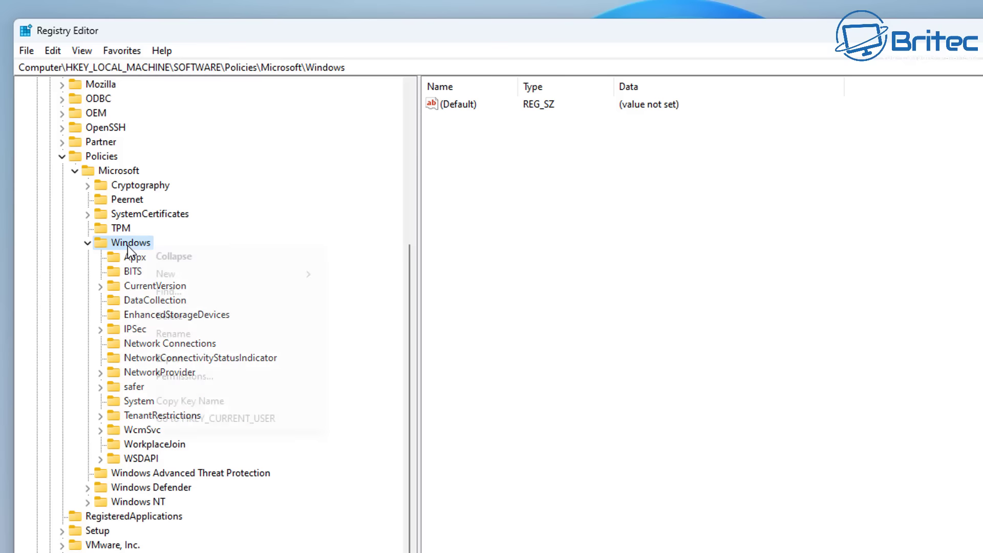
mouse_move(215, 274)
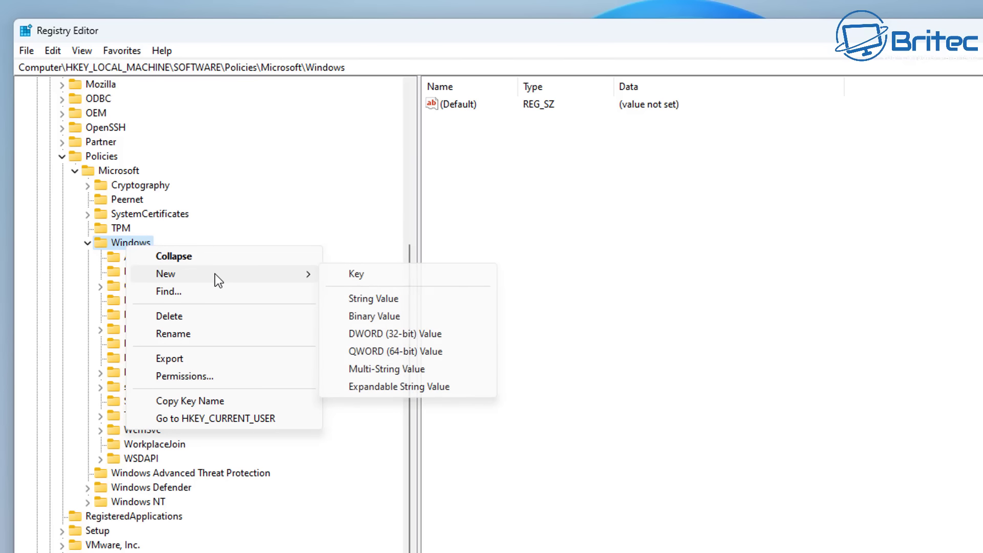
click(356, 274)
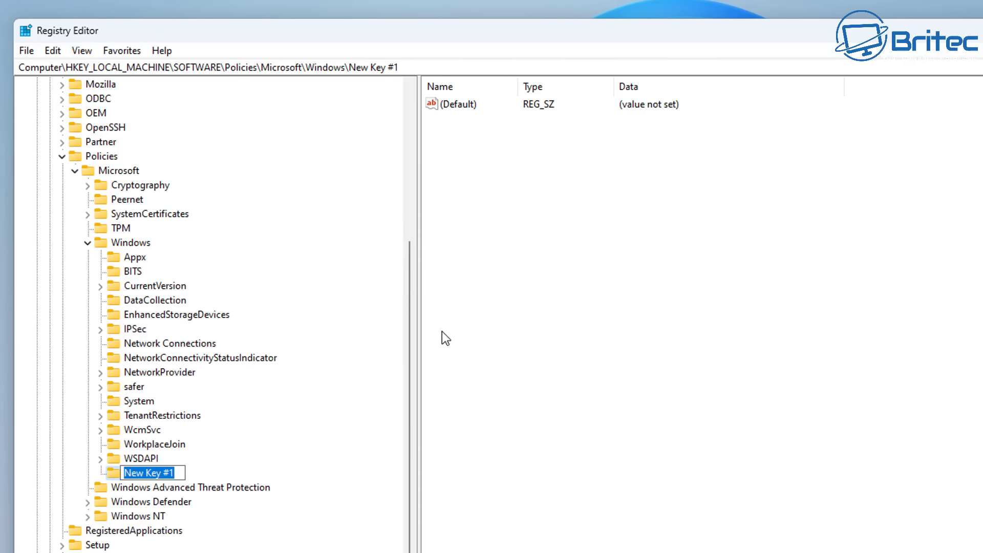
text(Wi)
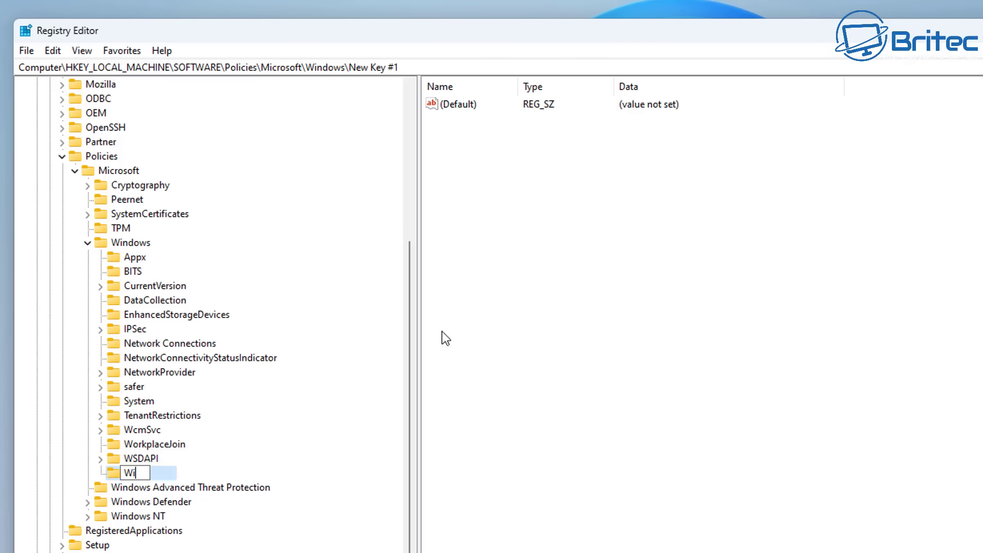
text(ndowsUpdate)
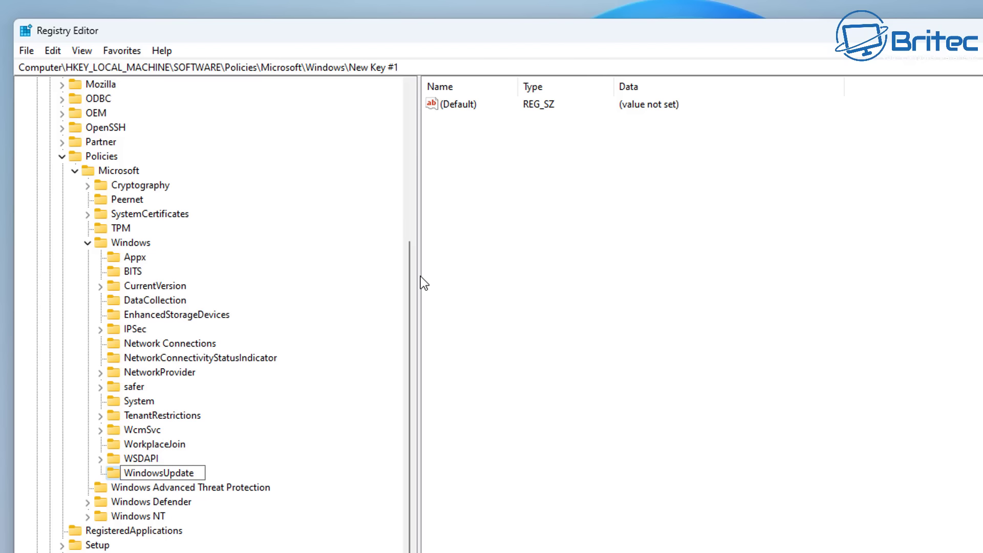
key(Return)
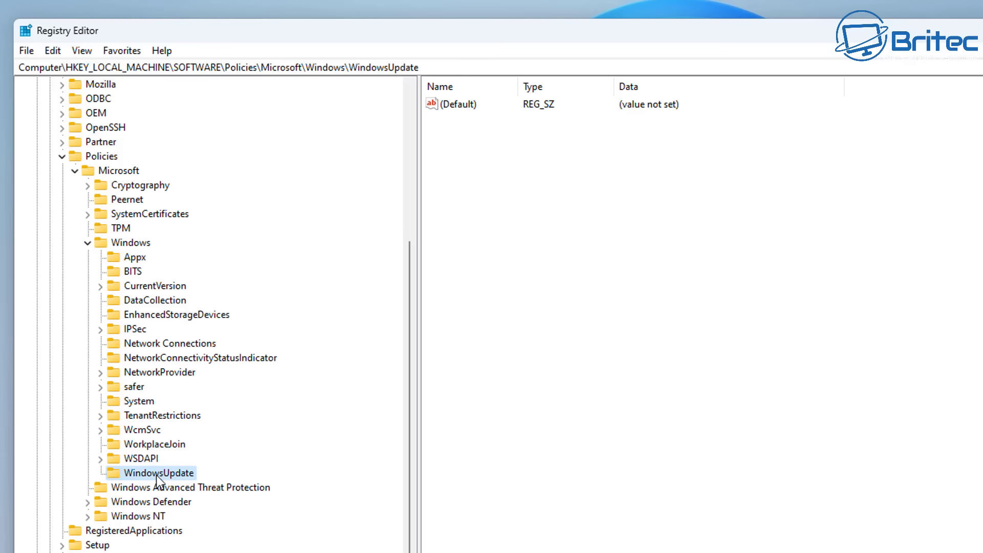
Create a subkey named AU inside WindowsUpdate
right_click(157, 477)
mouse_move(208, 506)
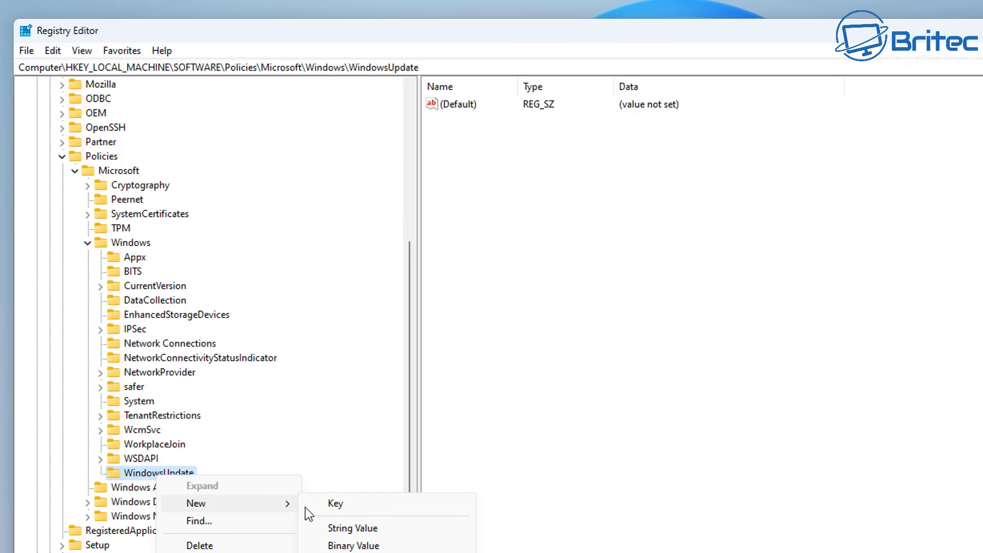
click(352, 508)
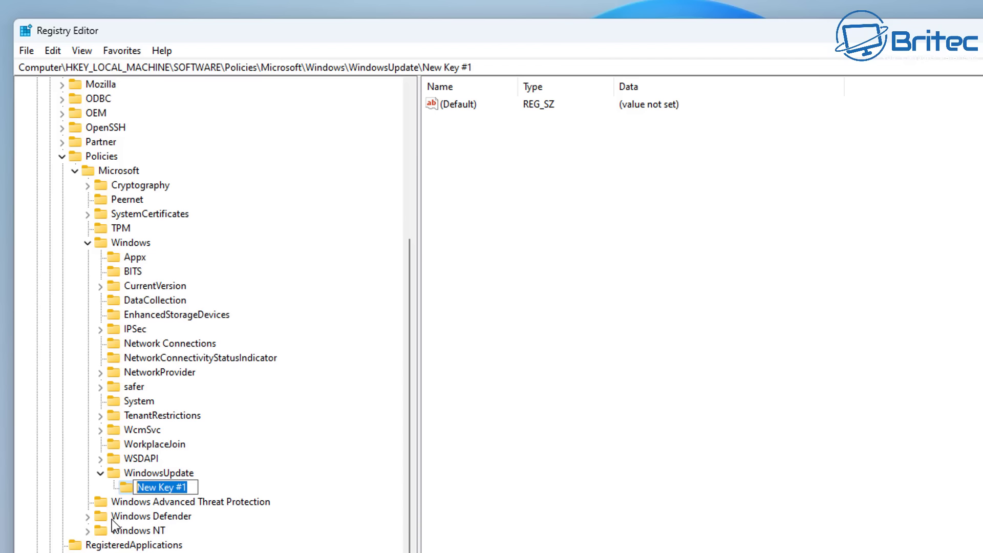
text(AU)
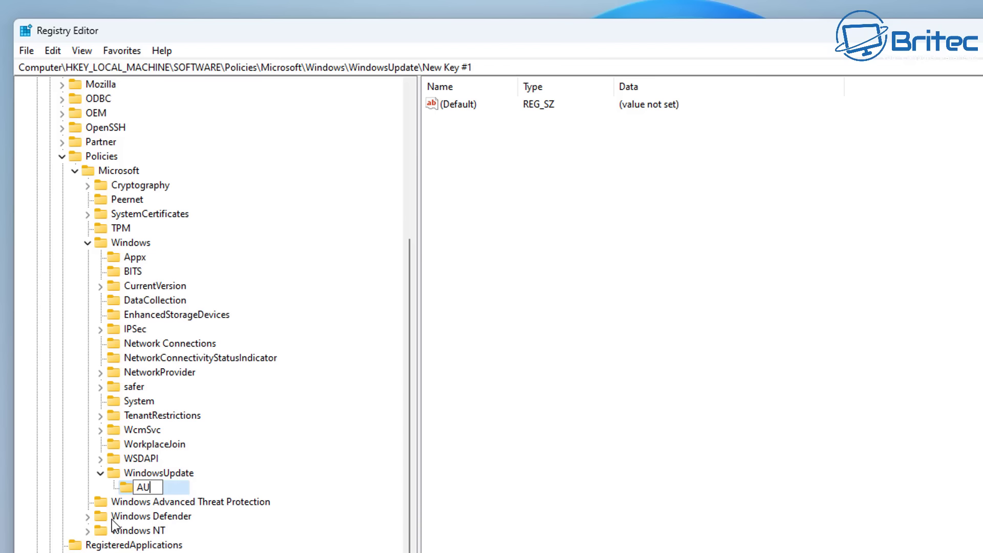
key(Return)
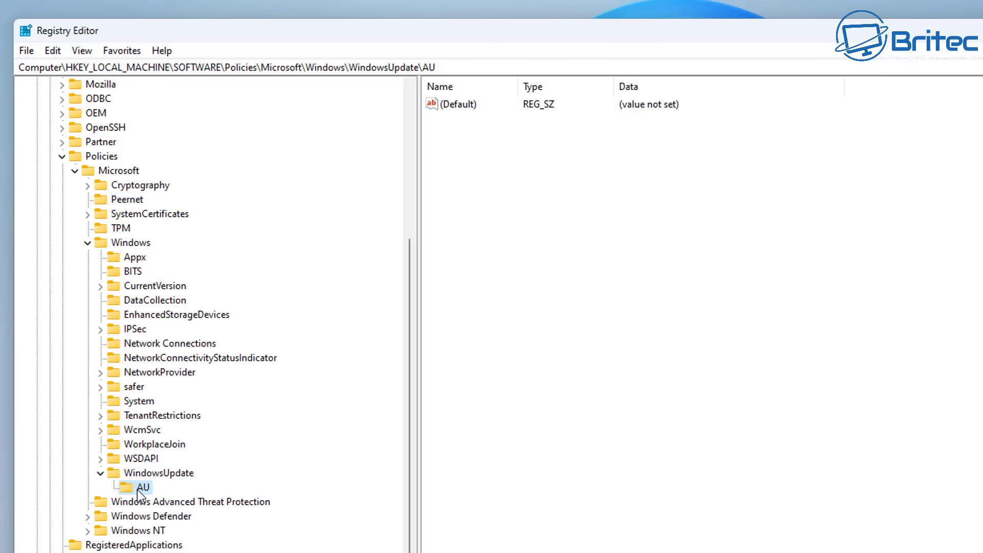
Add a NoAutoUpdate DWORD (32-bit) value to the AU key and set its data to 1
right_click(511, 152)
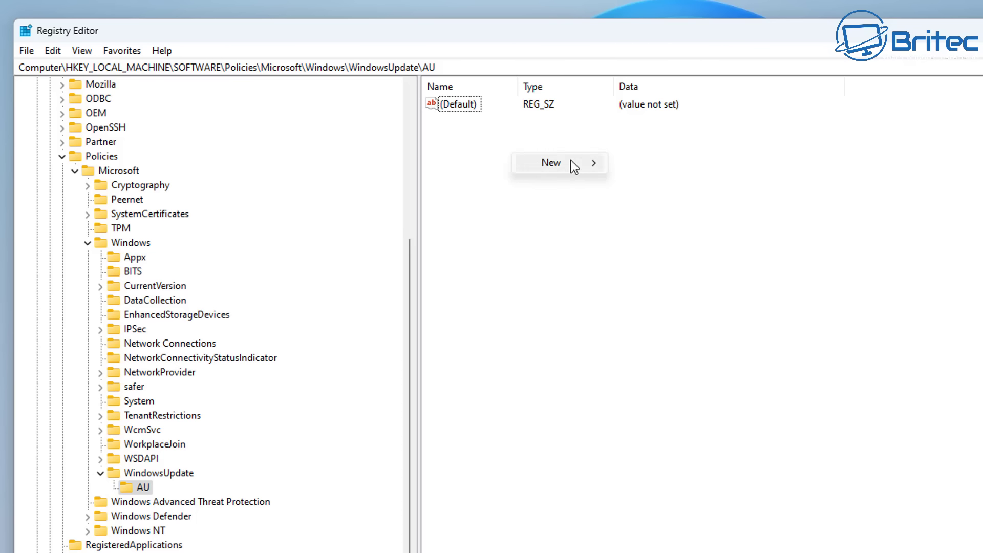
mouse_move(570, 160)
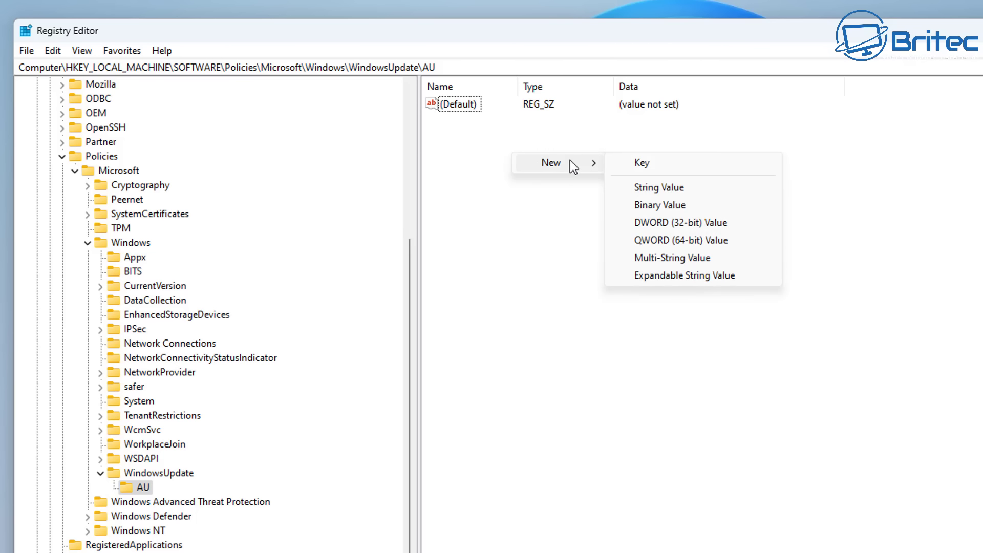
click(671, 223)
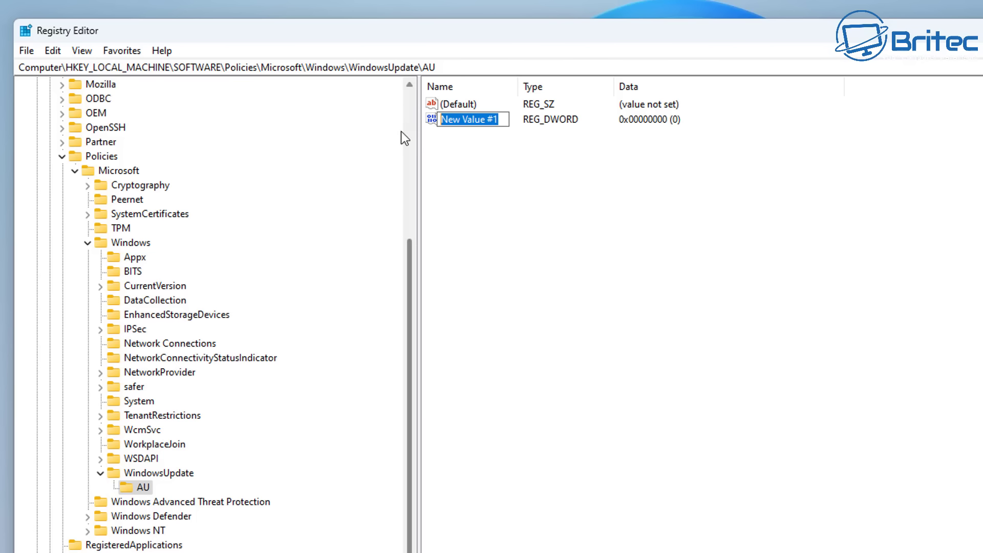
text(N)
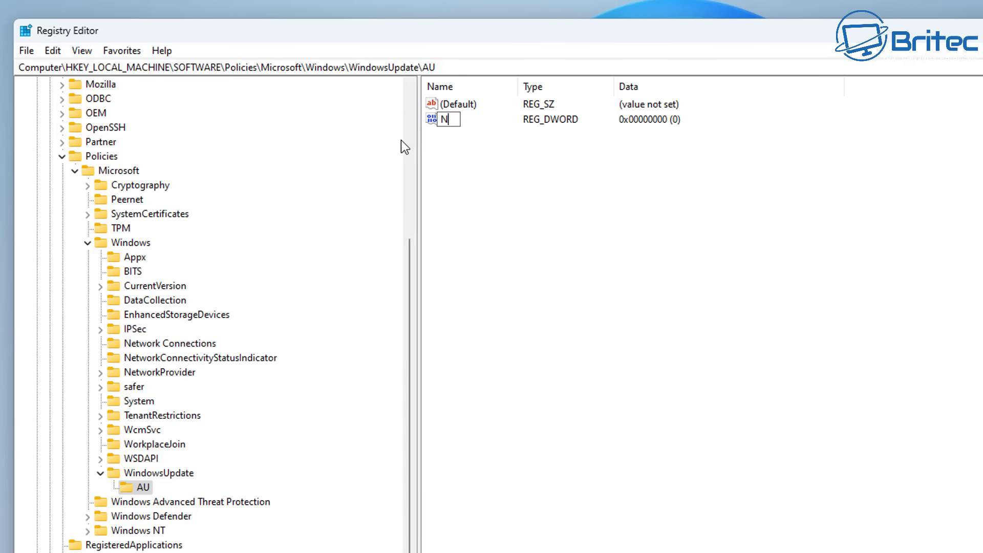
text(oAutoUpdate)
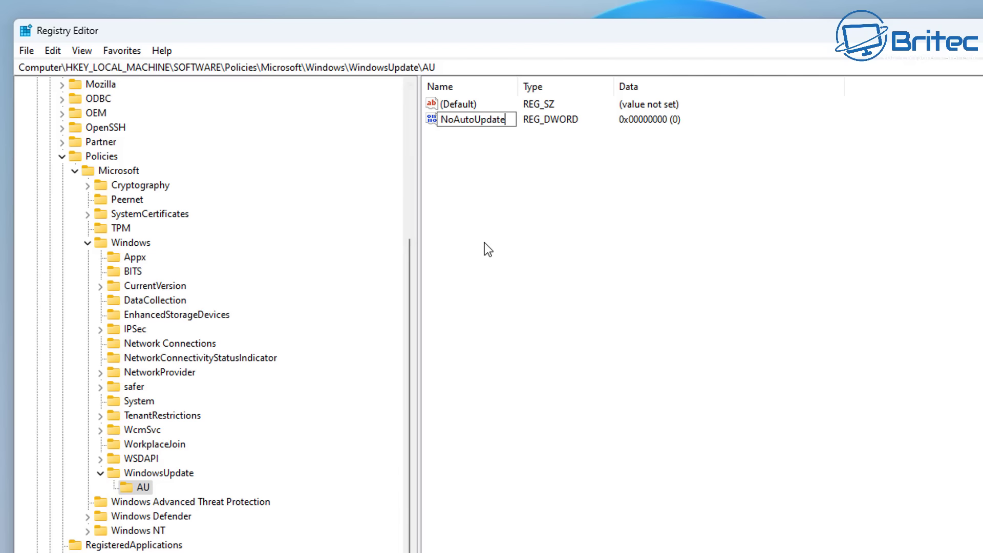
key(Return)
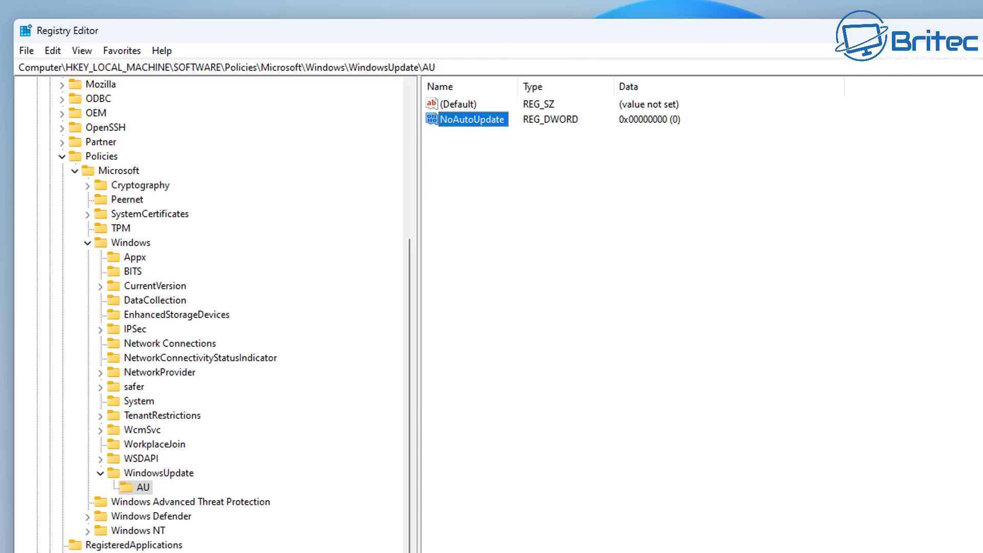
double_click(468, 118)
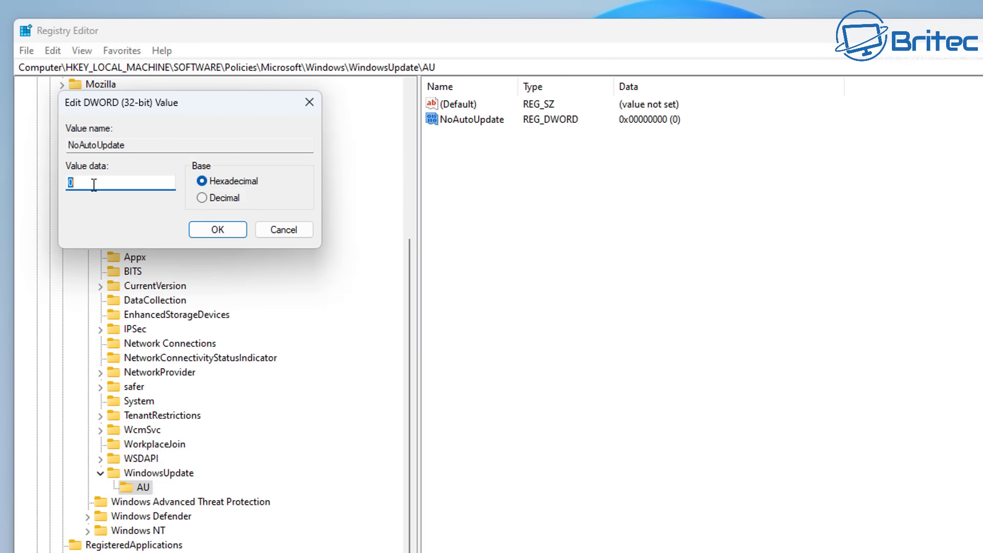
text(1)
click(232, 229)
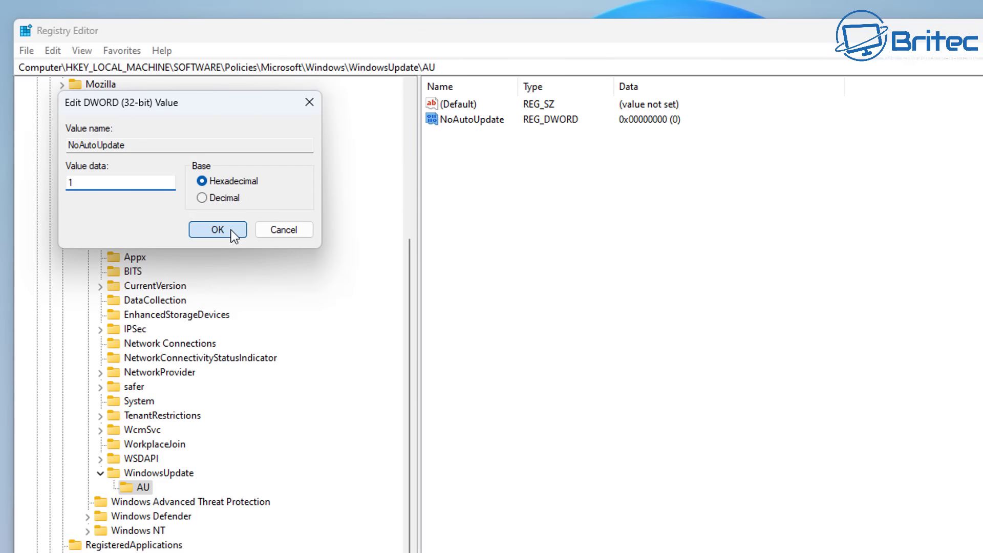
click(631, 176)
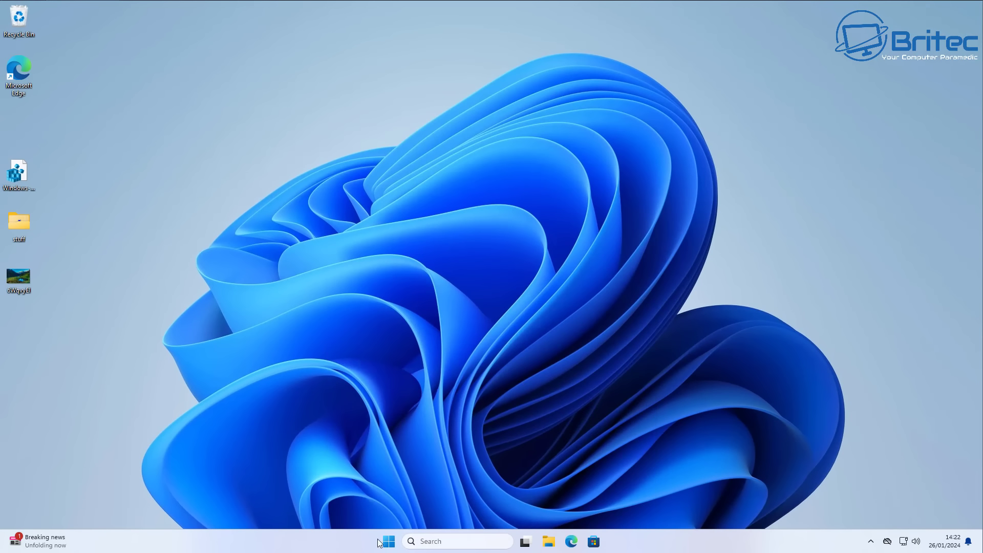
Restart Windows from the Start menu's power options
click(382, 541)
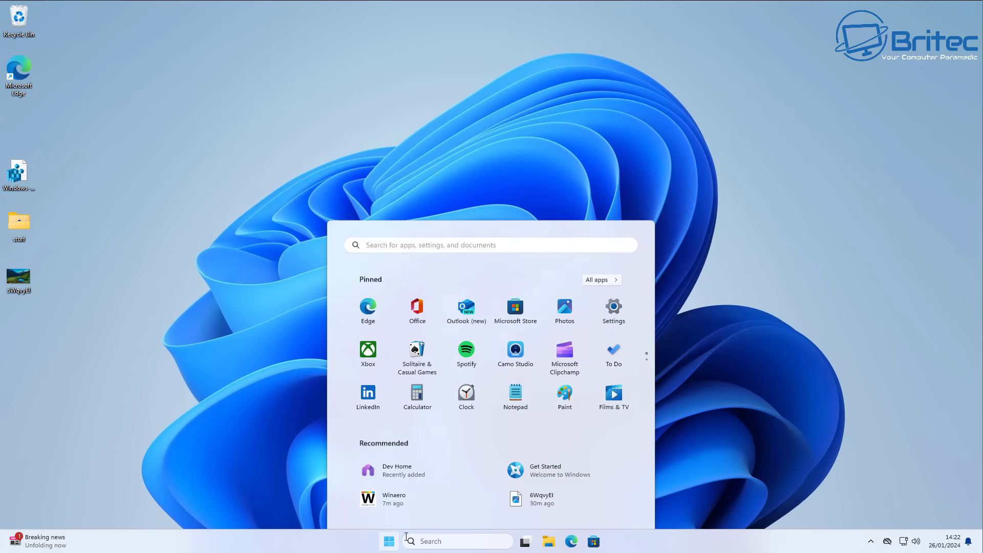
click(618, 506)
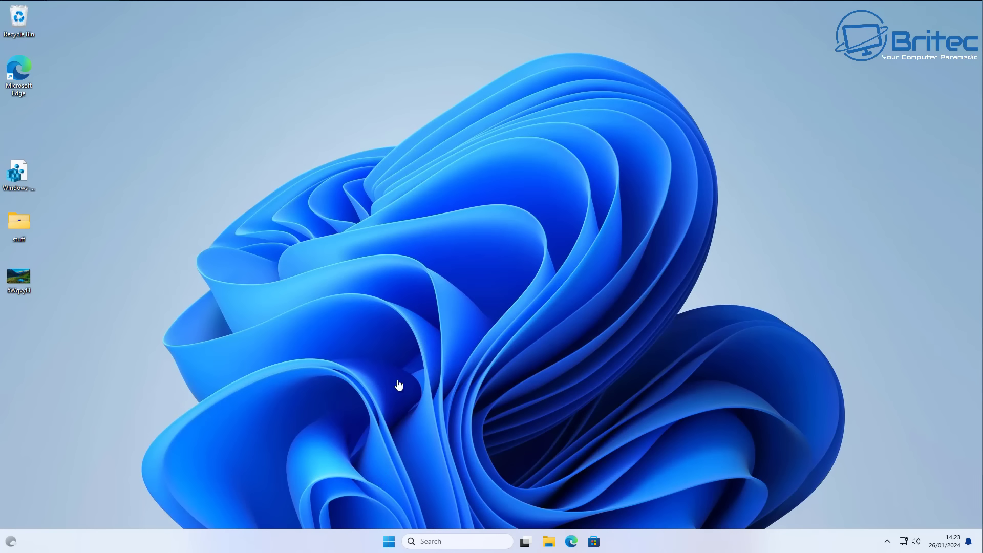
Launch Settings from Start and shift its window slightly to the left
click(390, 542)
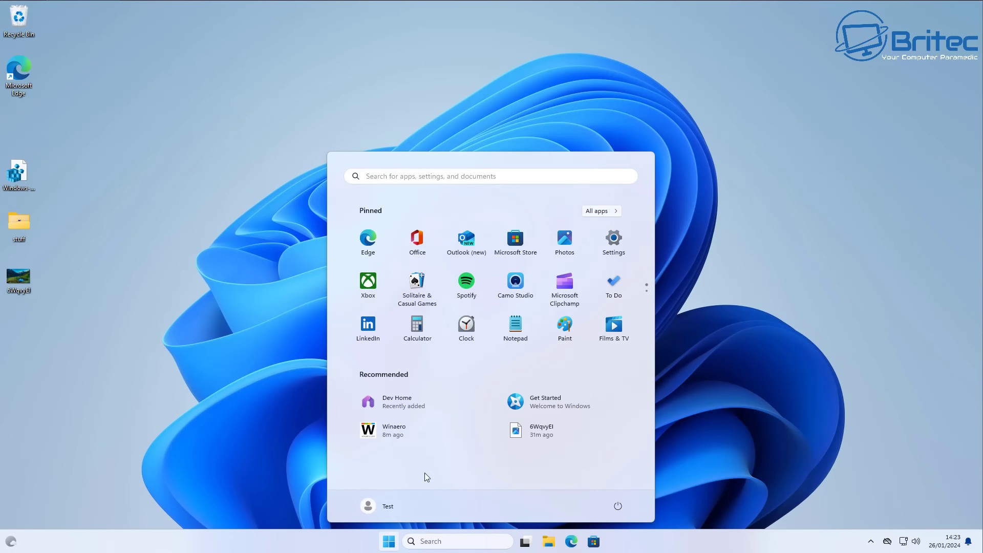
click(615, 241)
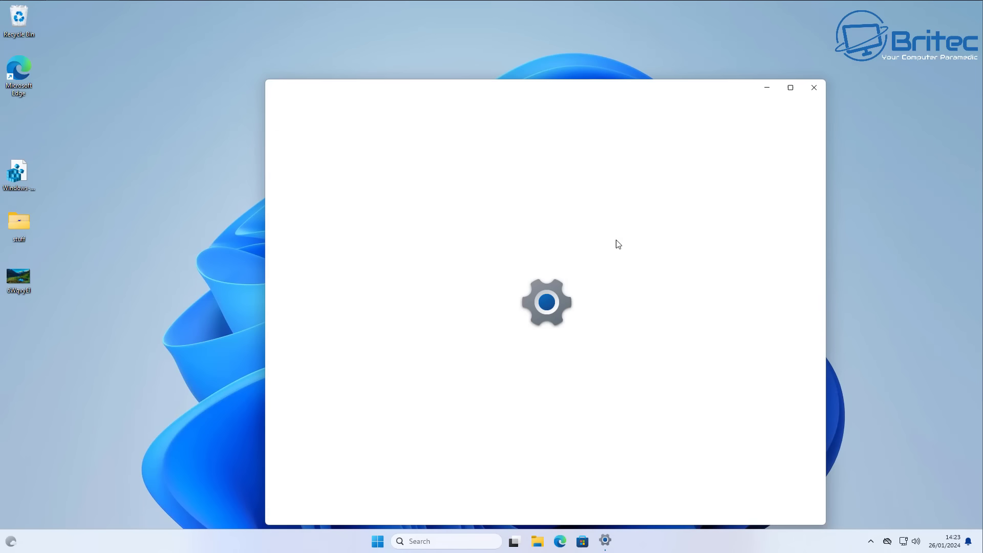
drag(613, 100, 560, 100)
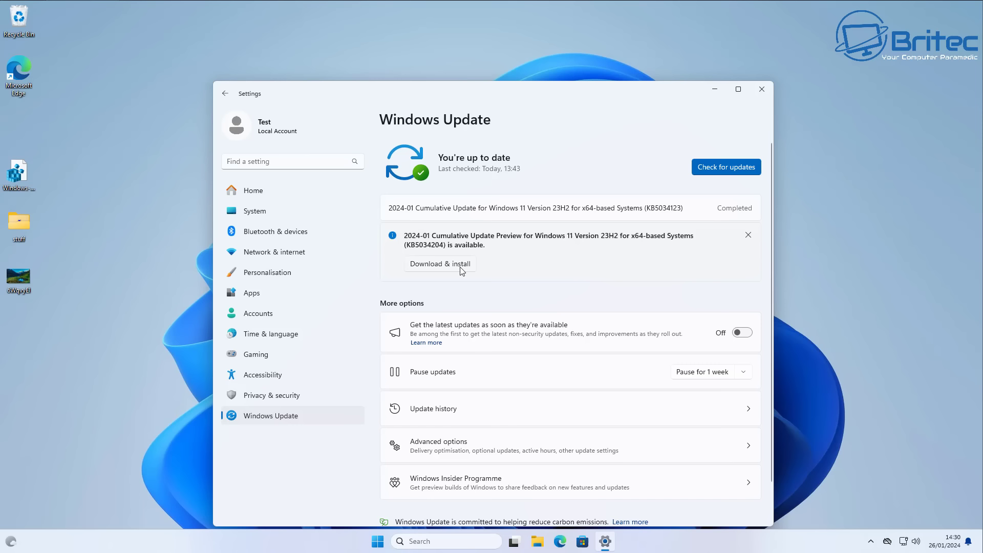
Close Settings with the X in its title bar
click(761, 90)
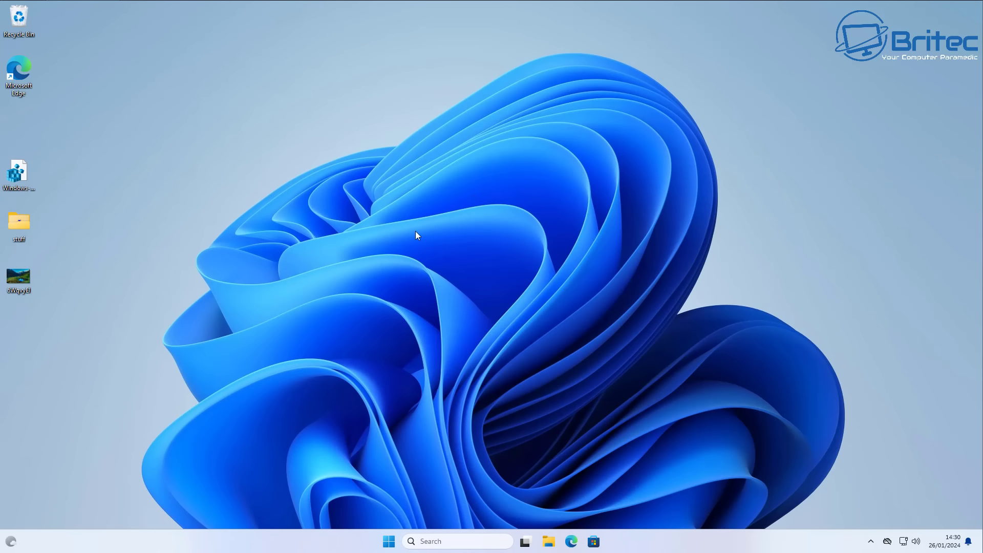